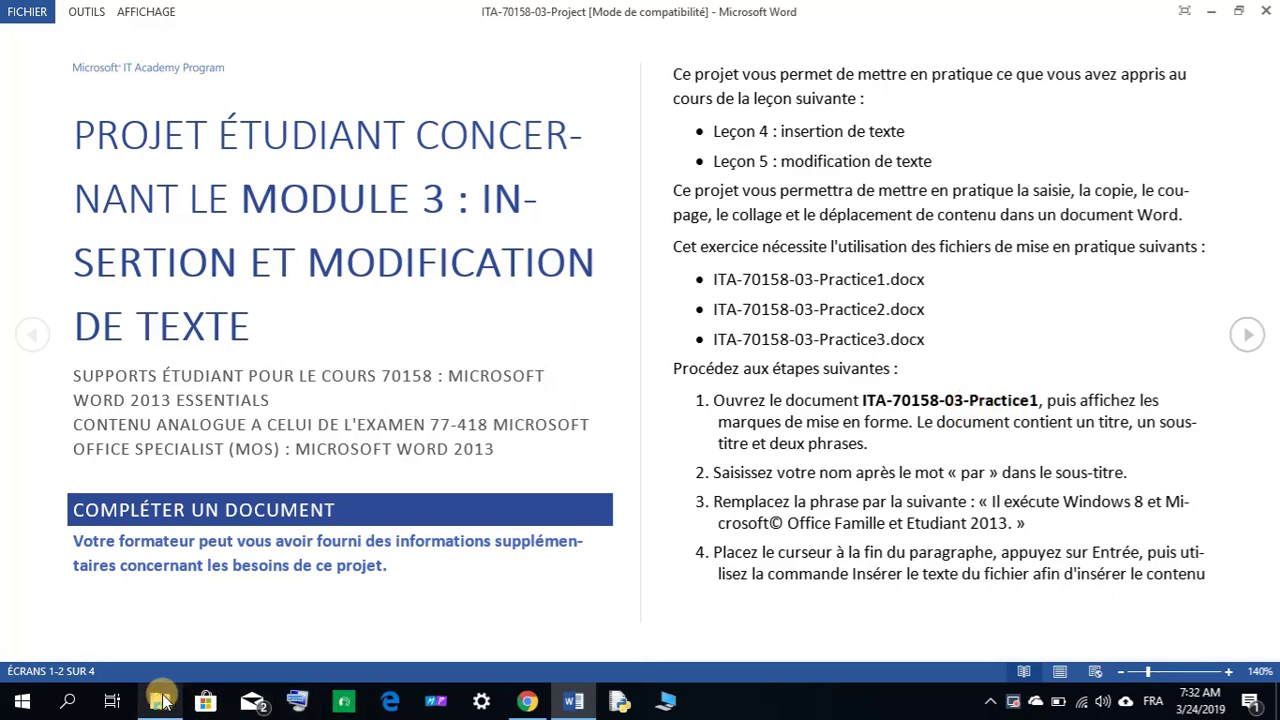
Step: Switch to File Explorer and open the ITA-70158-03-Practice1 document from the student files folder
click(160, 700)
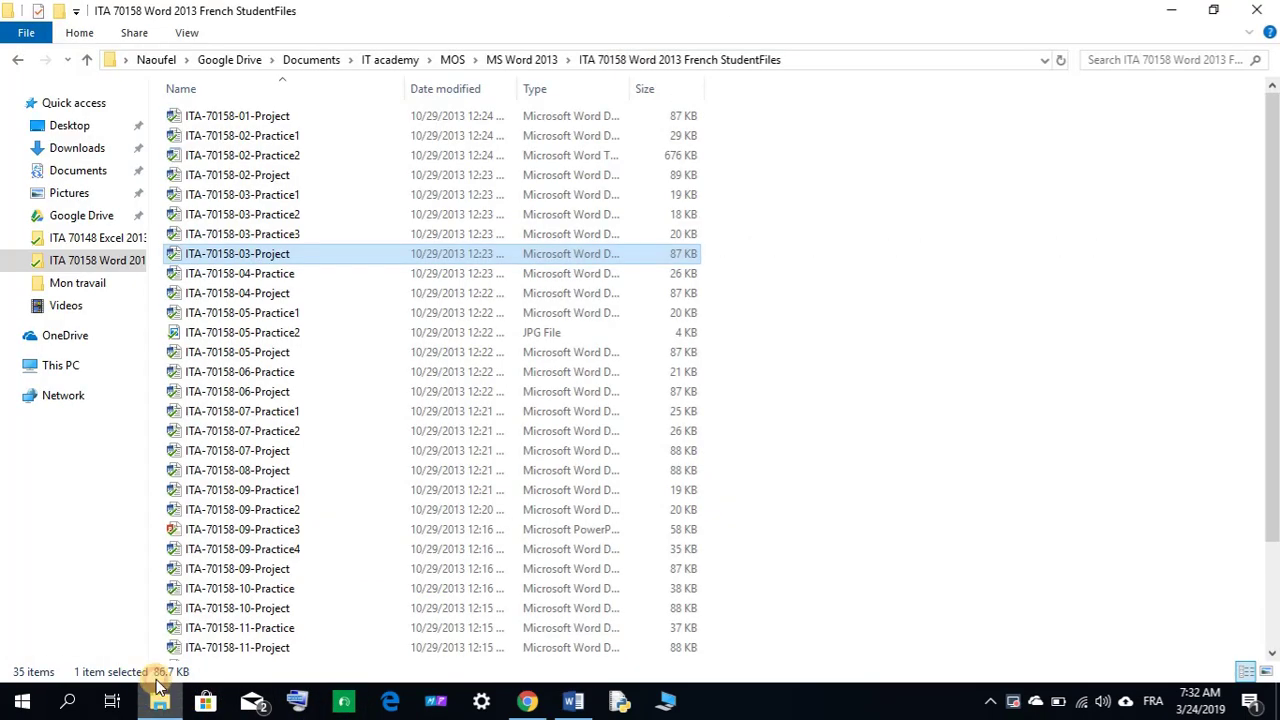
click(254, 197)
double_click(254, 197)
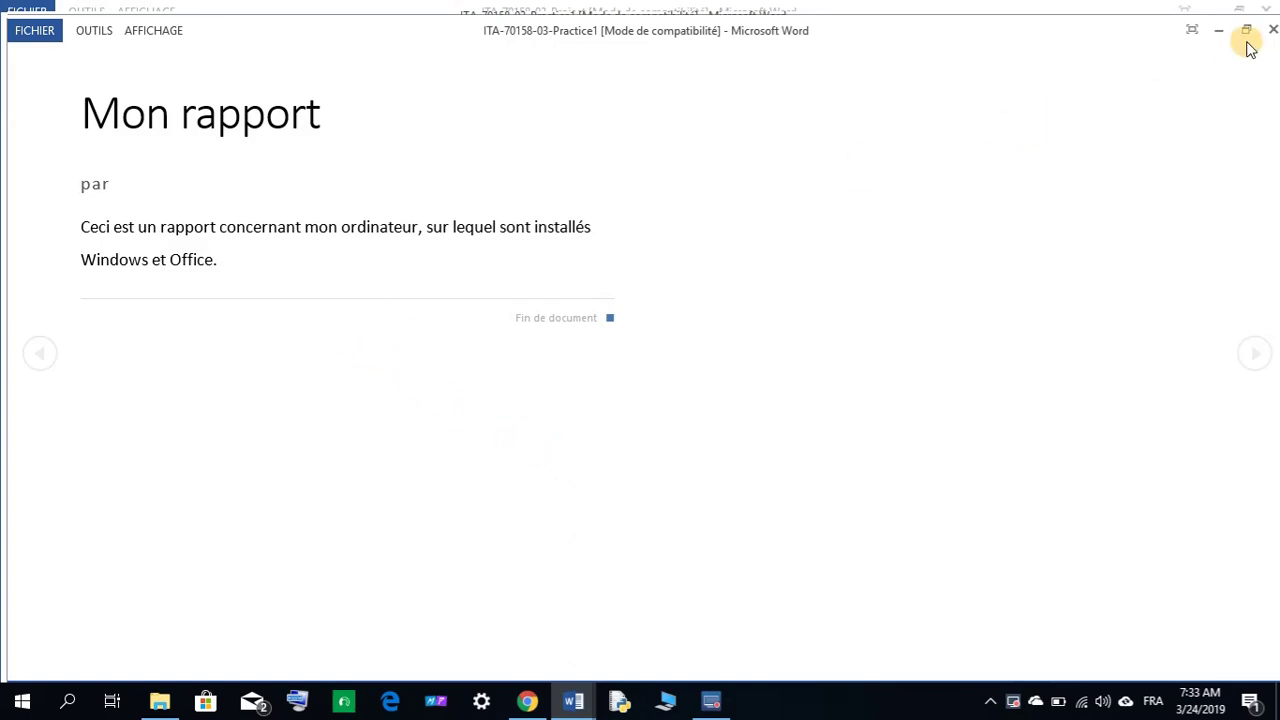
Step: Consult the project instructions, then make the ITA-70158-03-Practice1 document editable and display its formatting marks
click(576, 703)
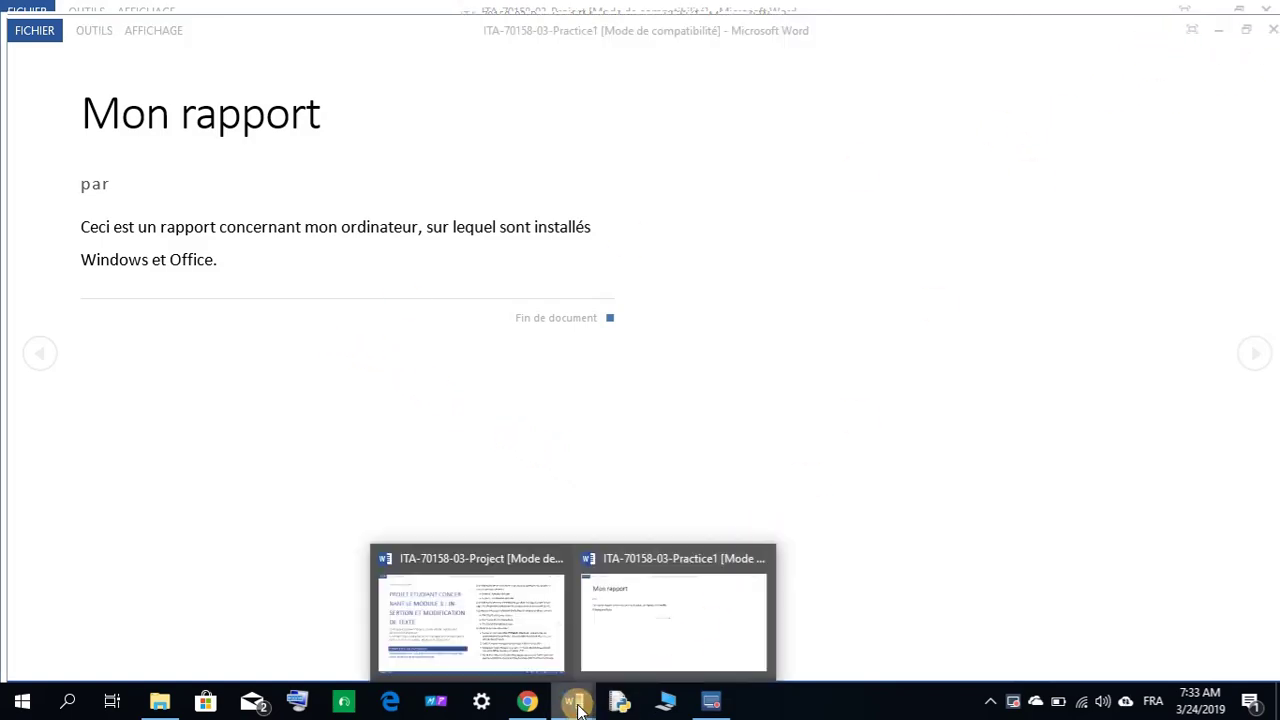
click(508, 650)
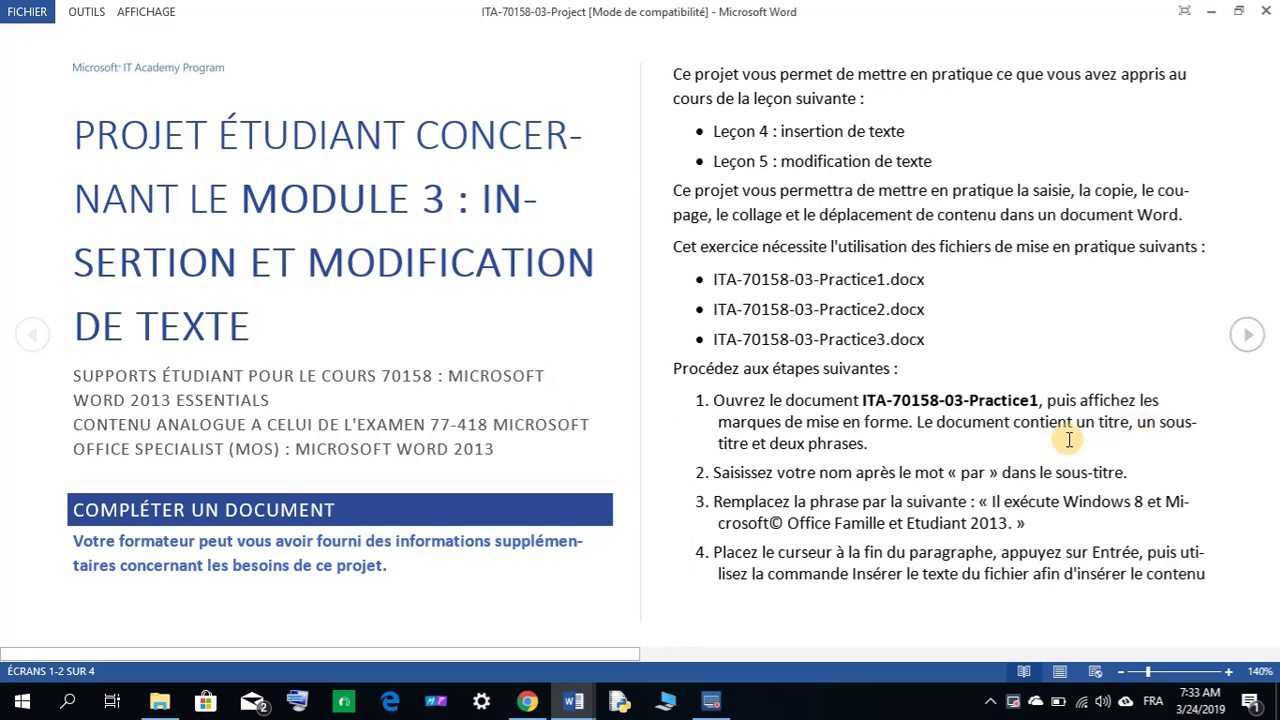
mouse_move(573, 700)
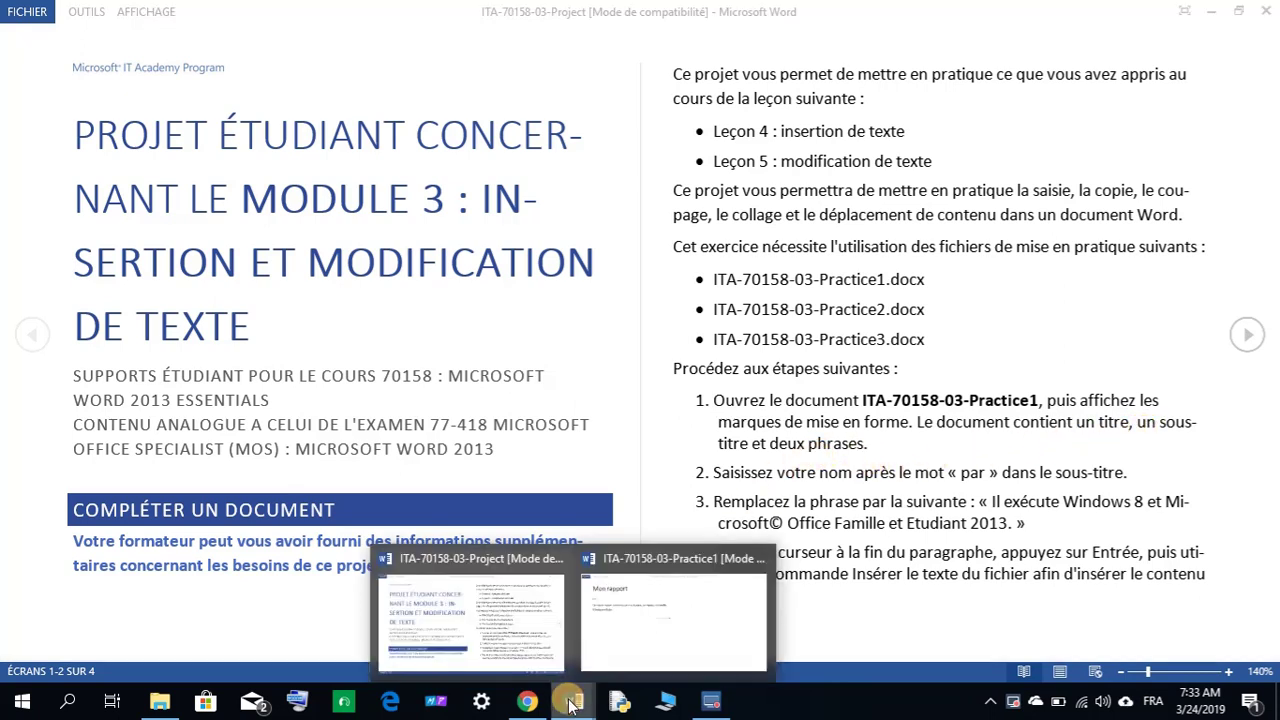
click(600, 648)
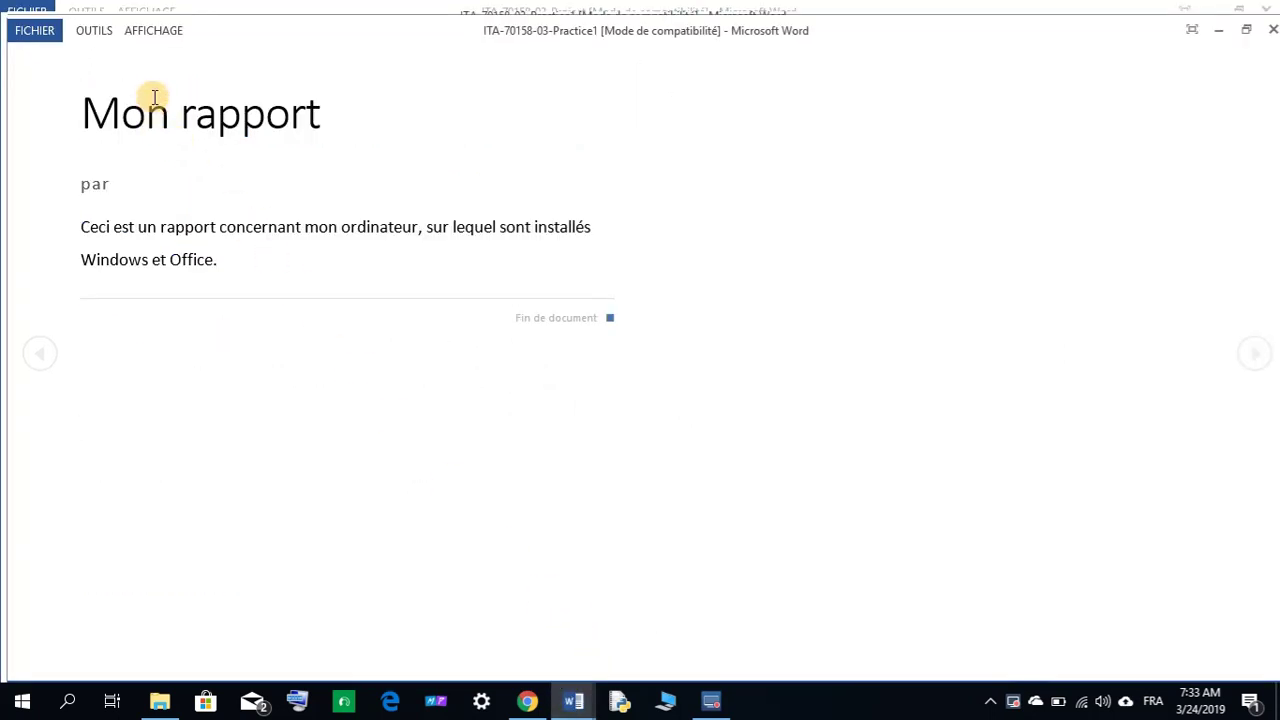
click(145, 35)
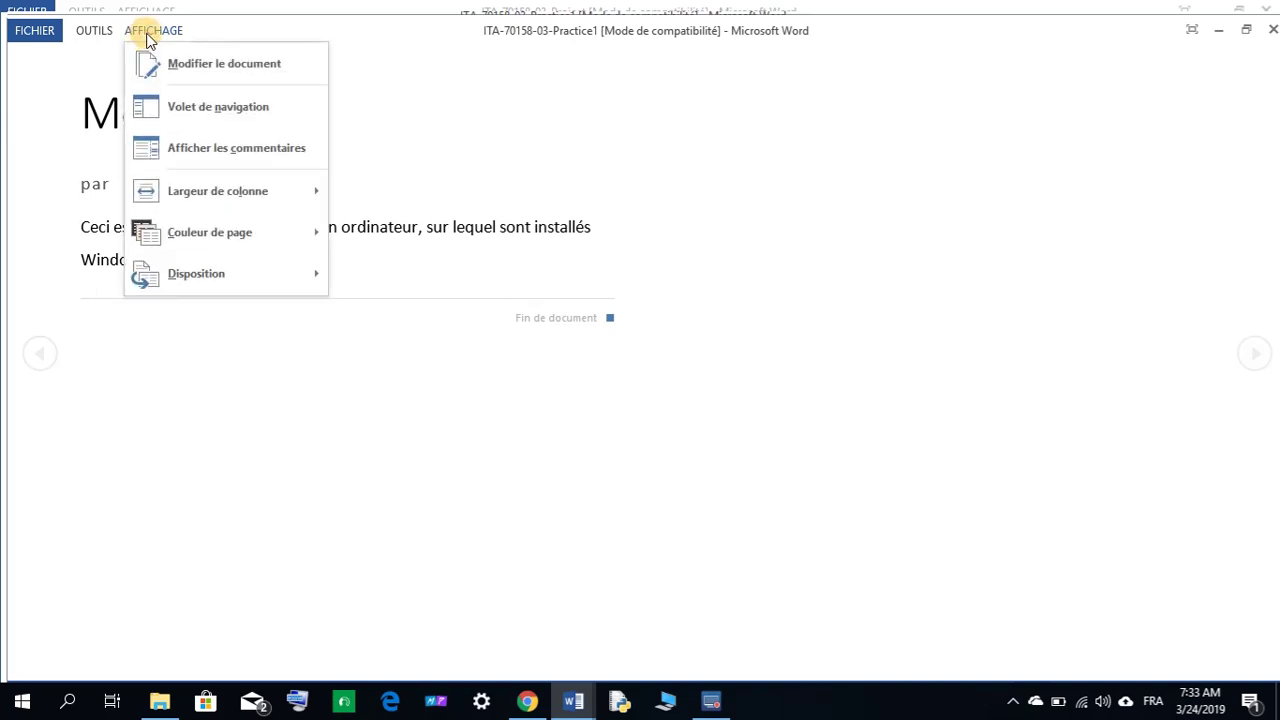
click(201, 64)
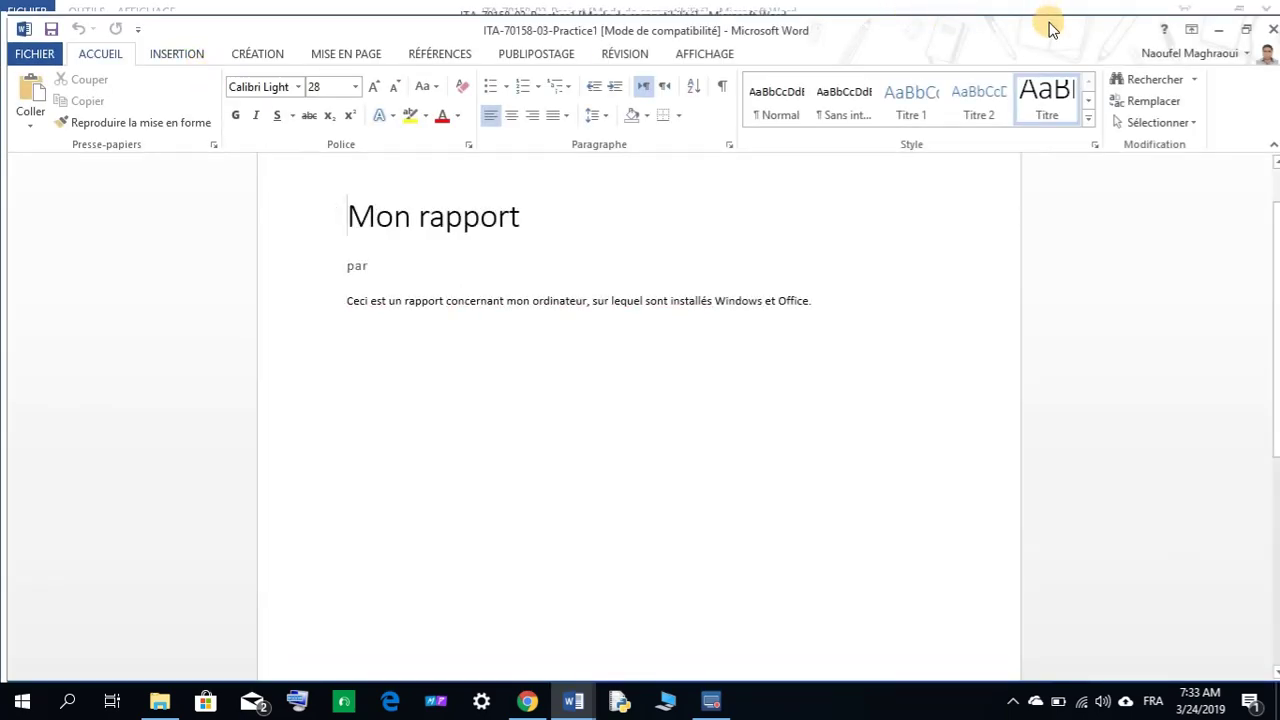
double_click(851, 136)
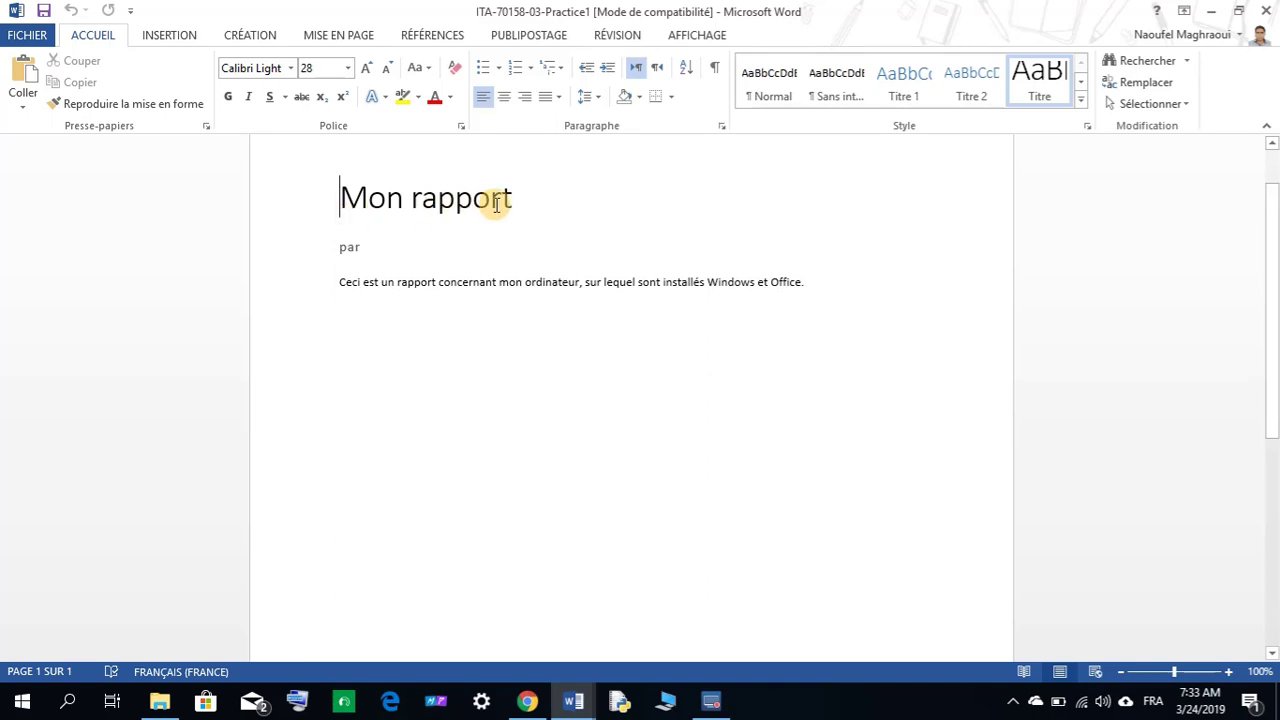
click(715, 75)
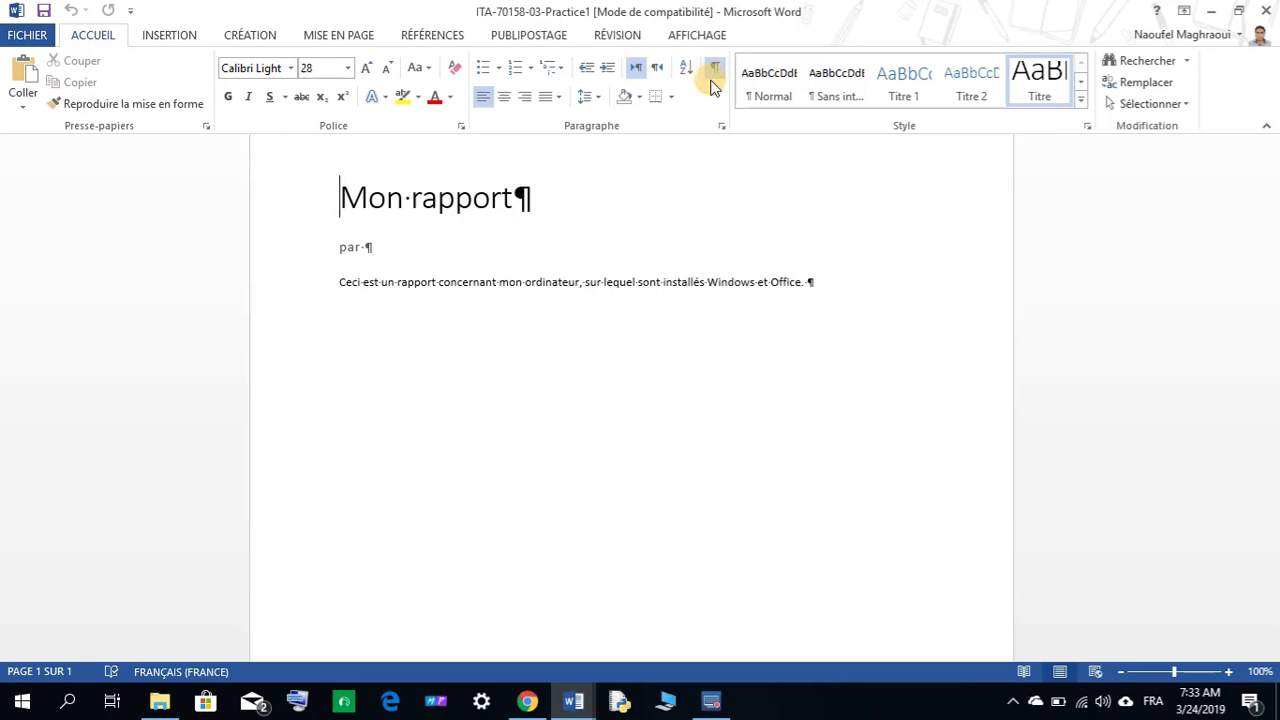
Step: Following instruction 2 of the project document, enter the author's first name after "par" in the Practice1 subtitle
mouse_move(578, 708)
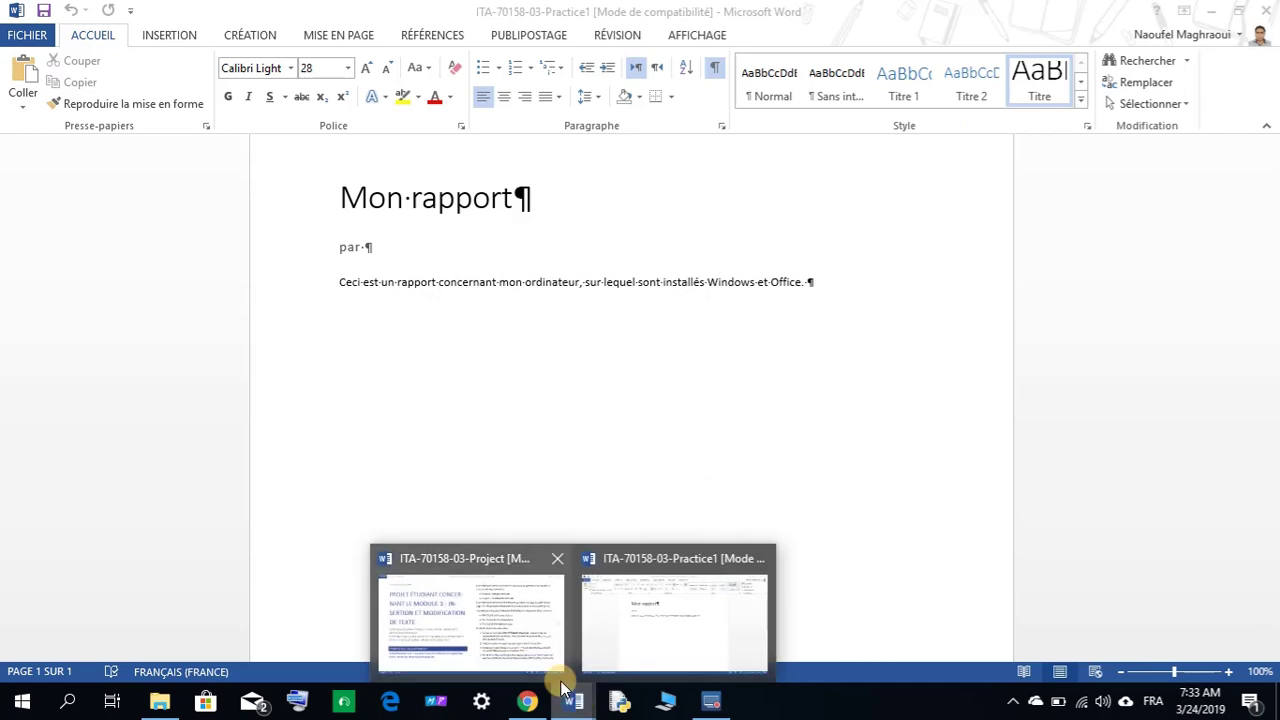
click(539, 661)
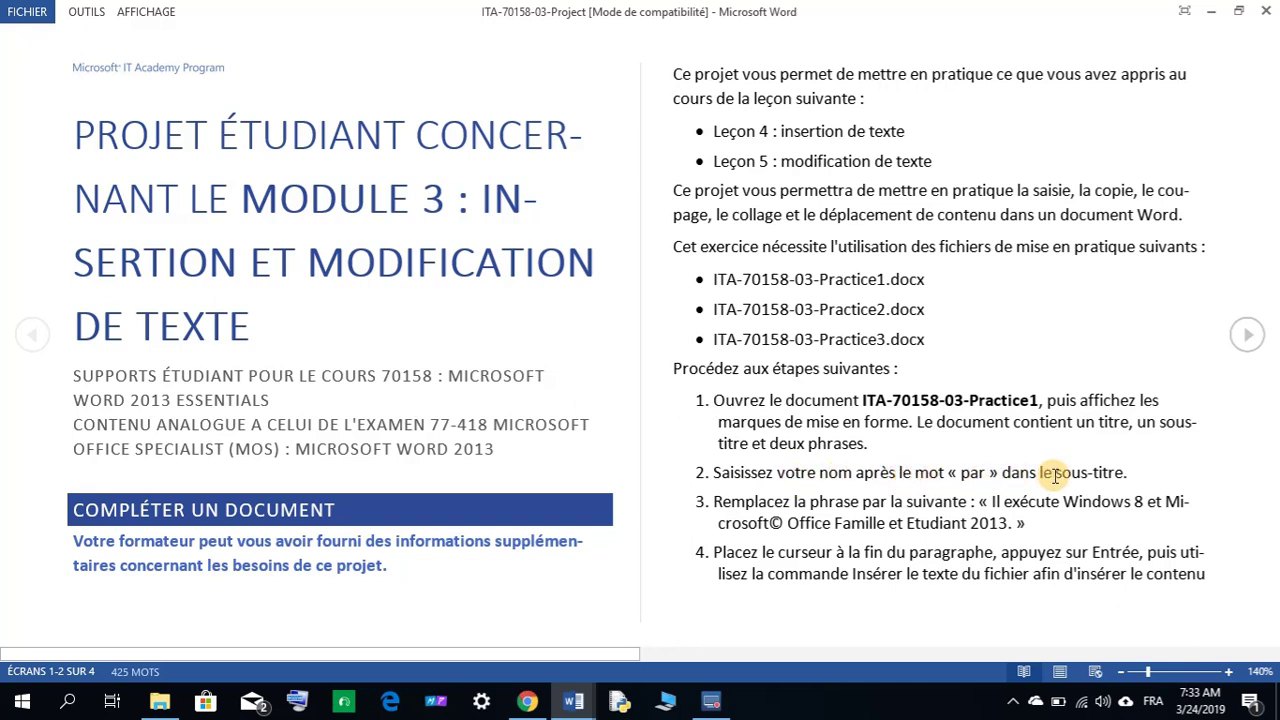
mouse_move(573, 700)
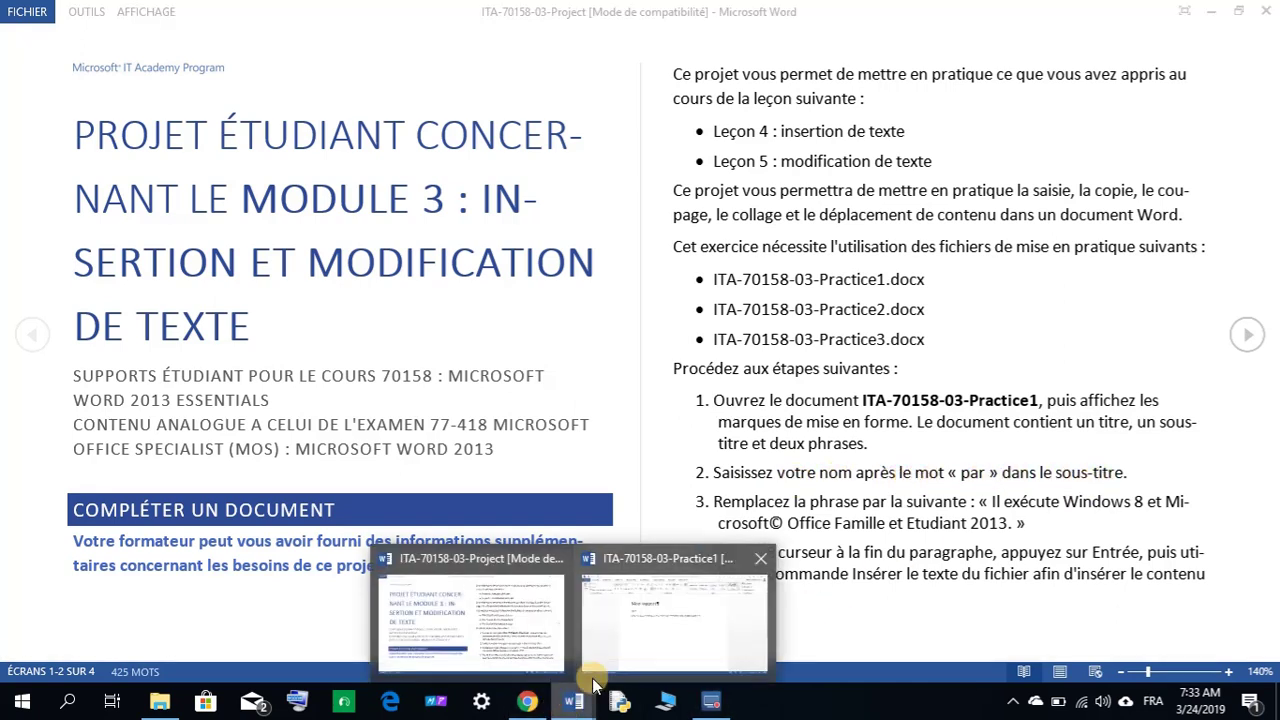
click(621, 651)
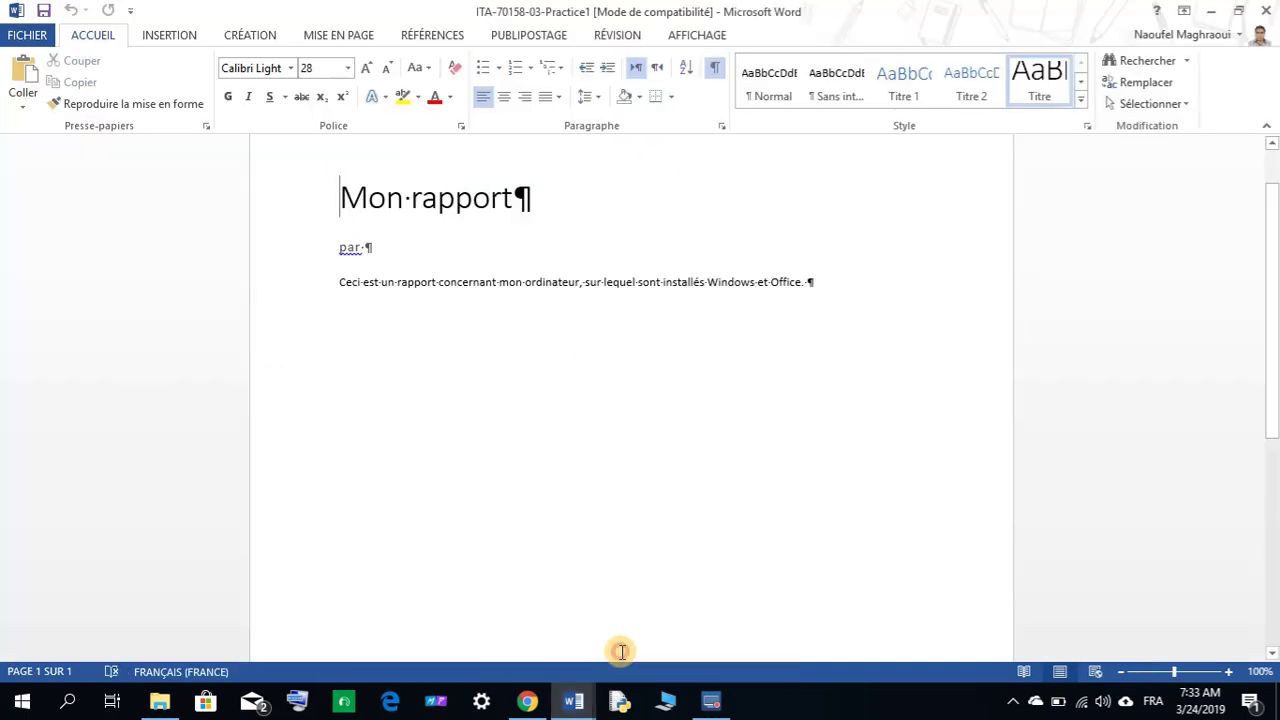
click(367, 246)
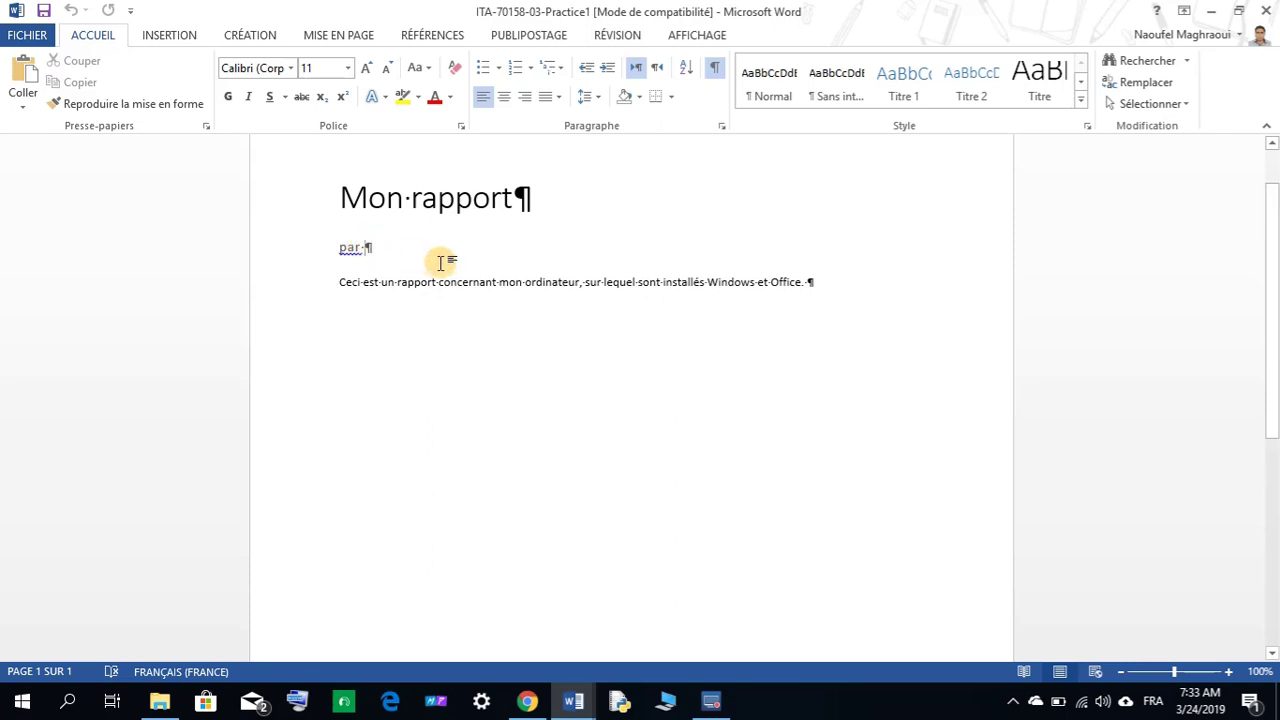
text(Naoufel)
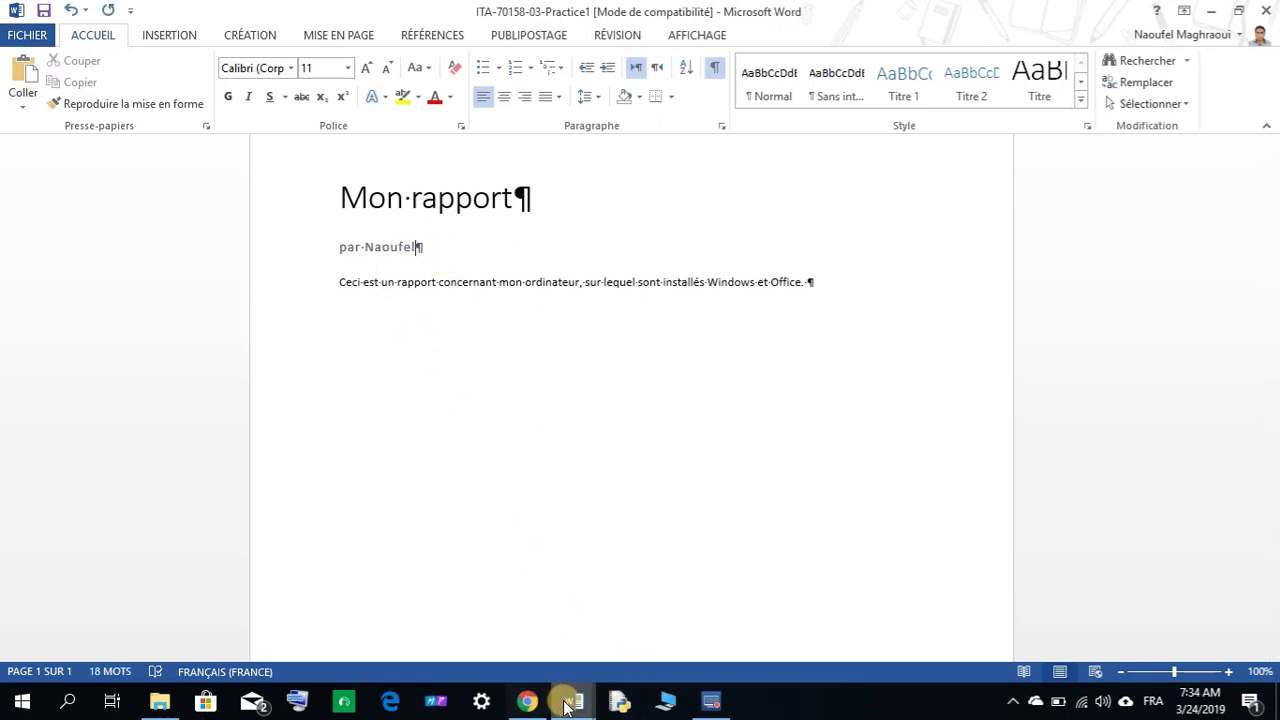
Step: Copy the sentence "Il exécute Windows 8 et Microsoft© Office Famille et Etudiant 2013." from instruction 3 of the project document
mouse_move(567, 706)
click(540, 648)
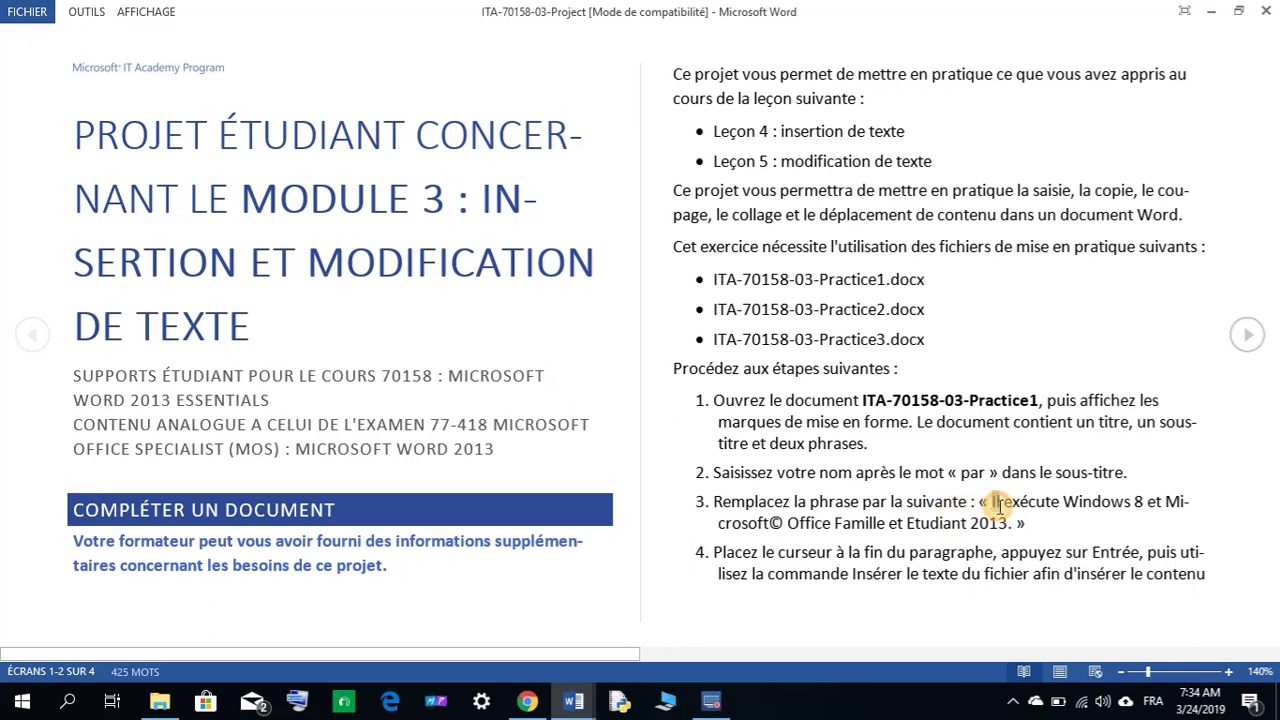
drag(995, 503, 1008, 521)
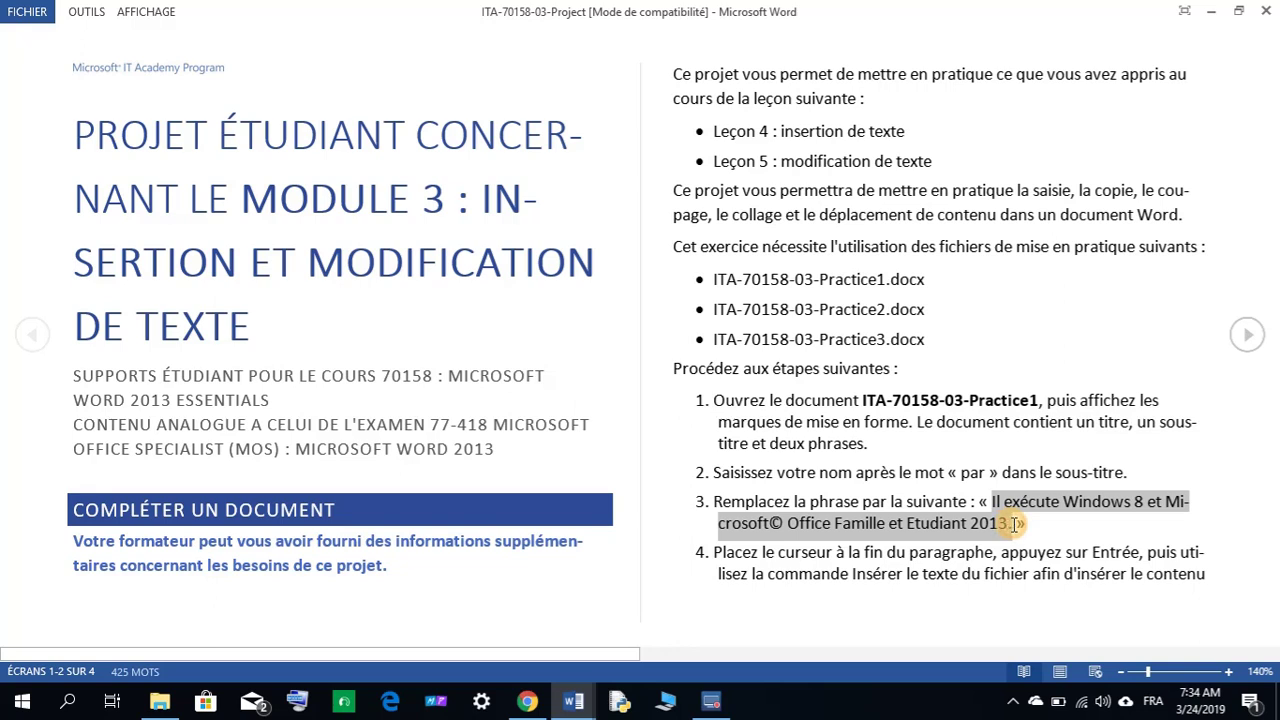
right_click(1004, 503)
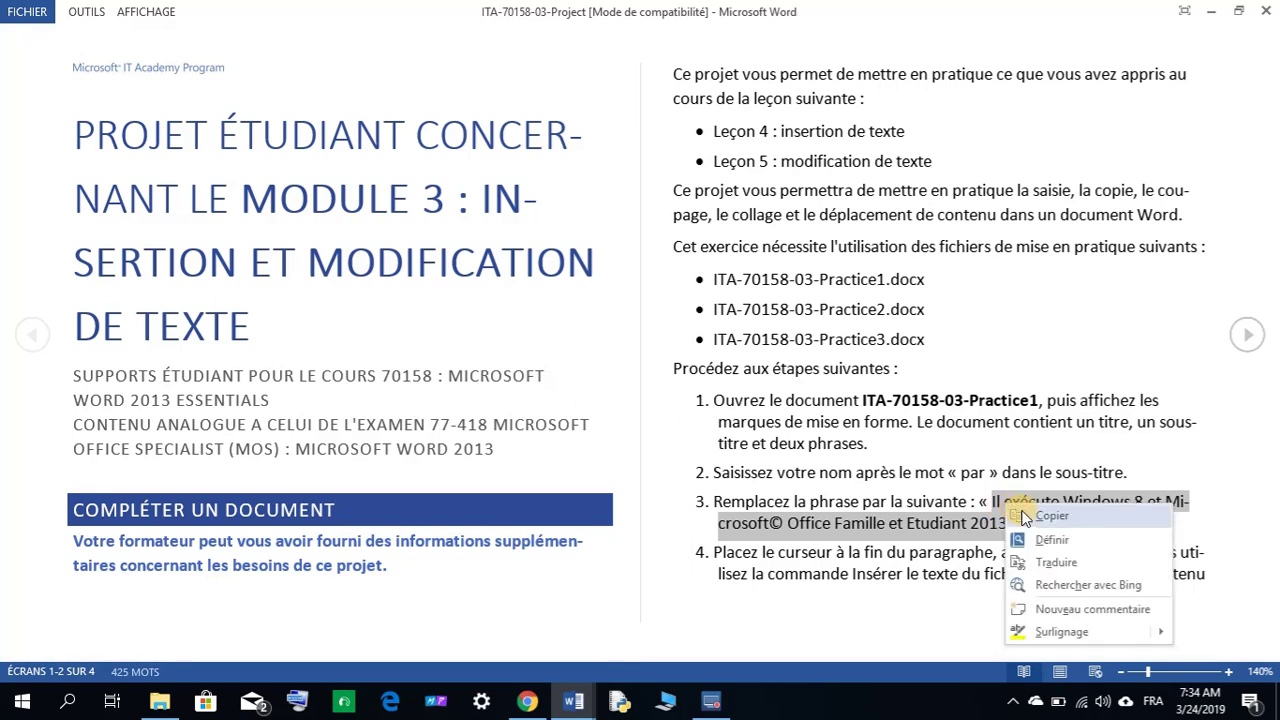
click(1025, 516)
Step: Replace the body sentence under the Practice1 subtitle with the copied sentence, keeping text only
click(573, 701)
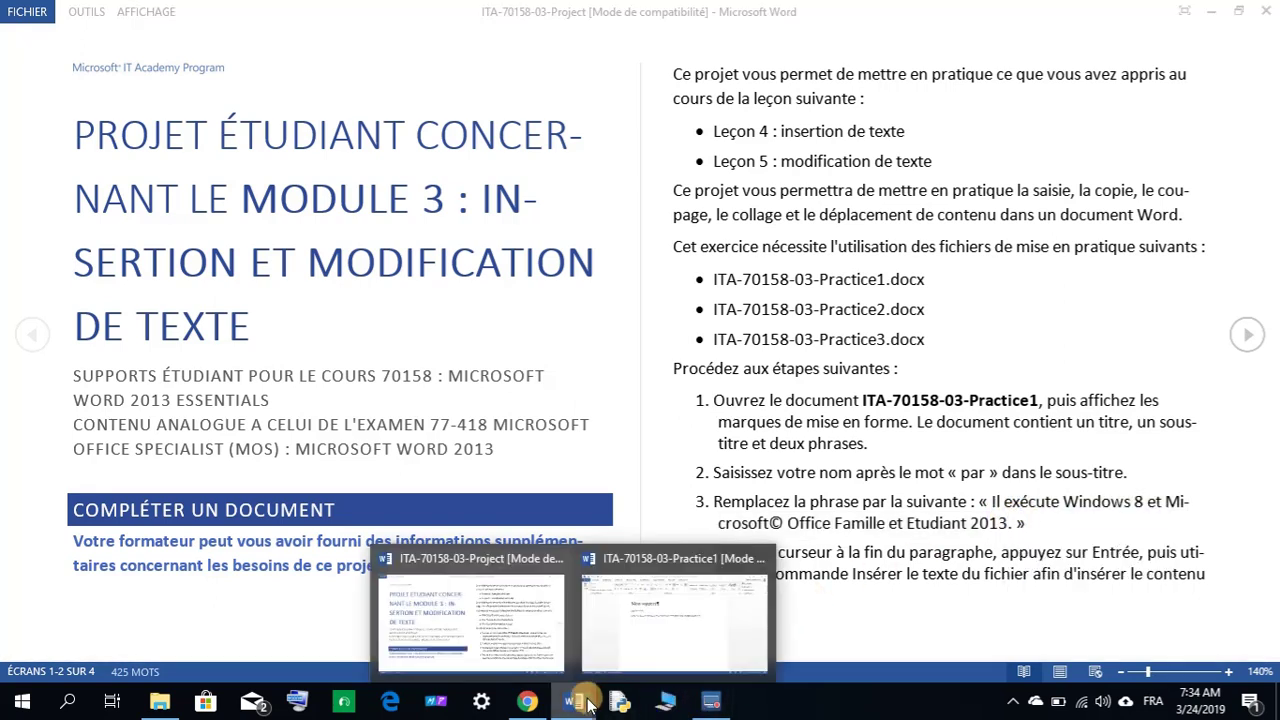
click(607, 642)
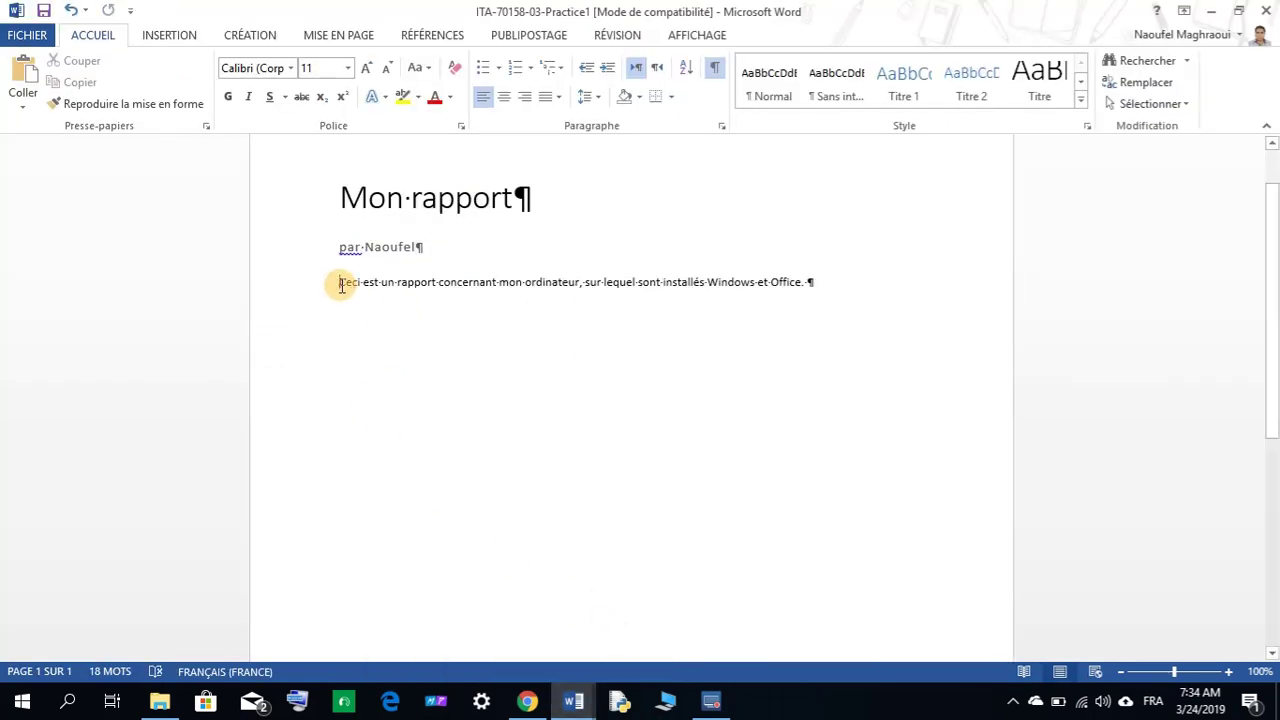
drag(340, 284, 803, 283)
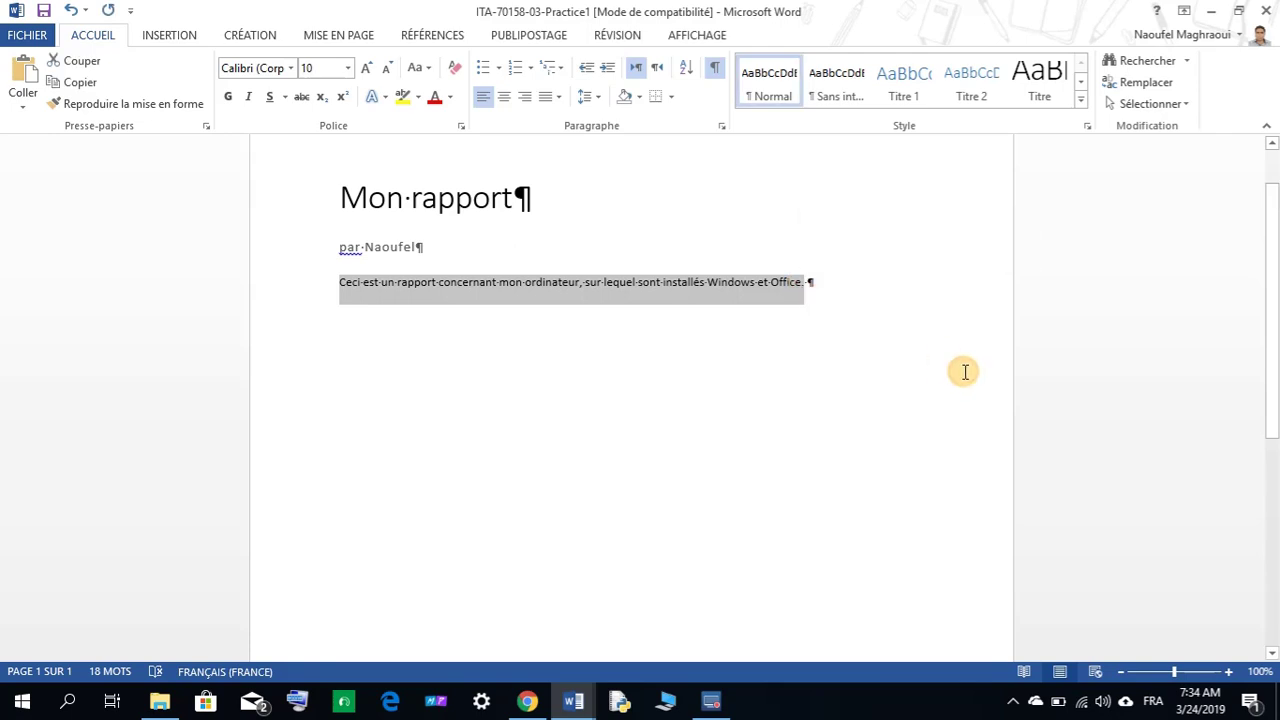
right_click(698, 287)
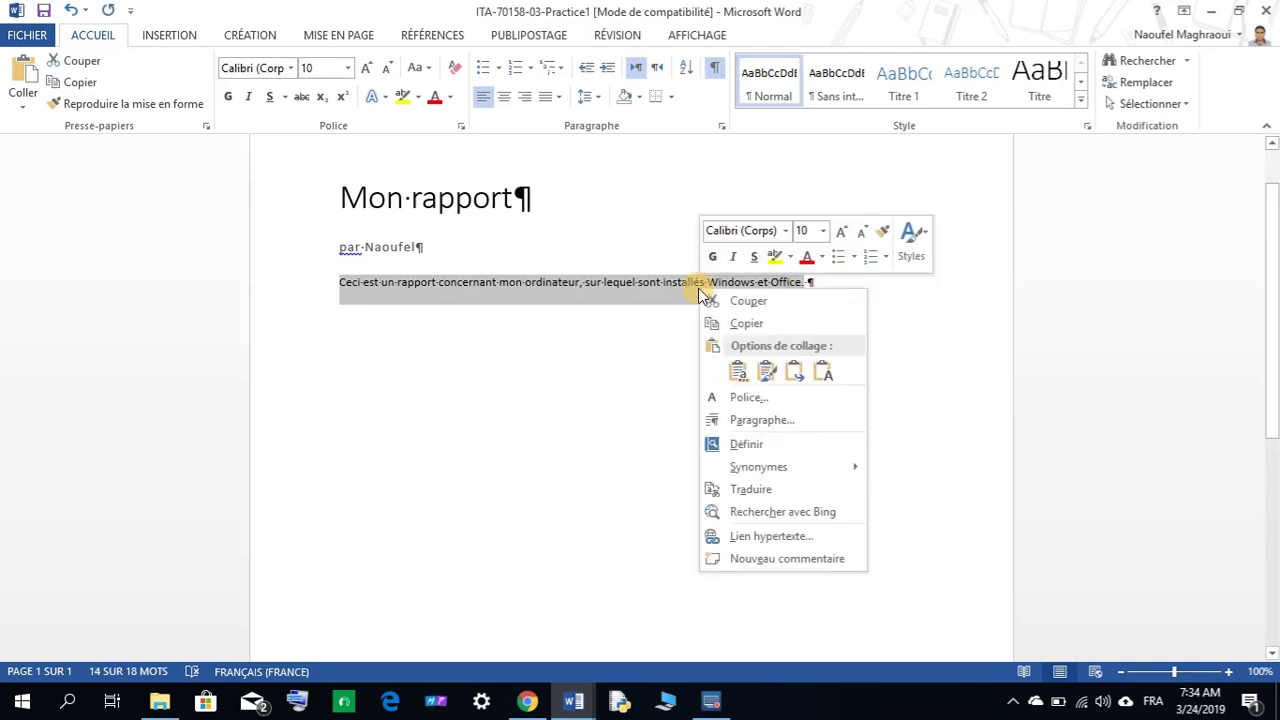
click(822, 372)
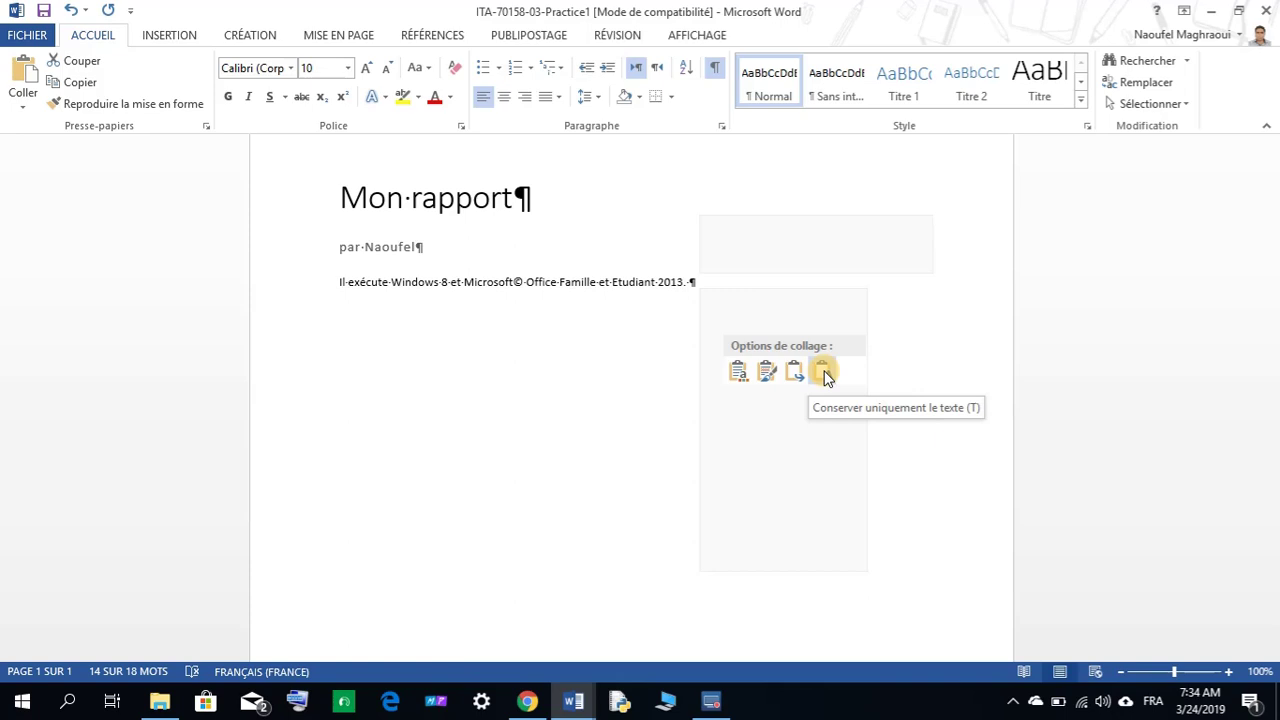
click(823, 372)
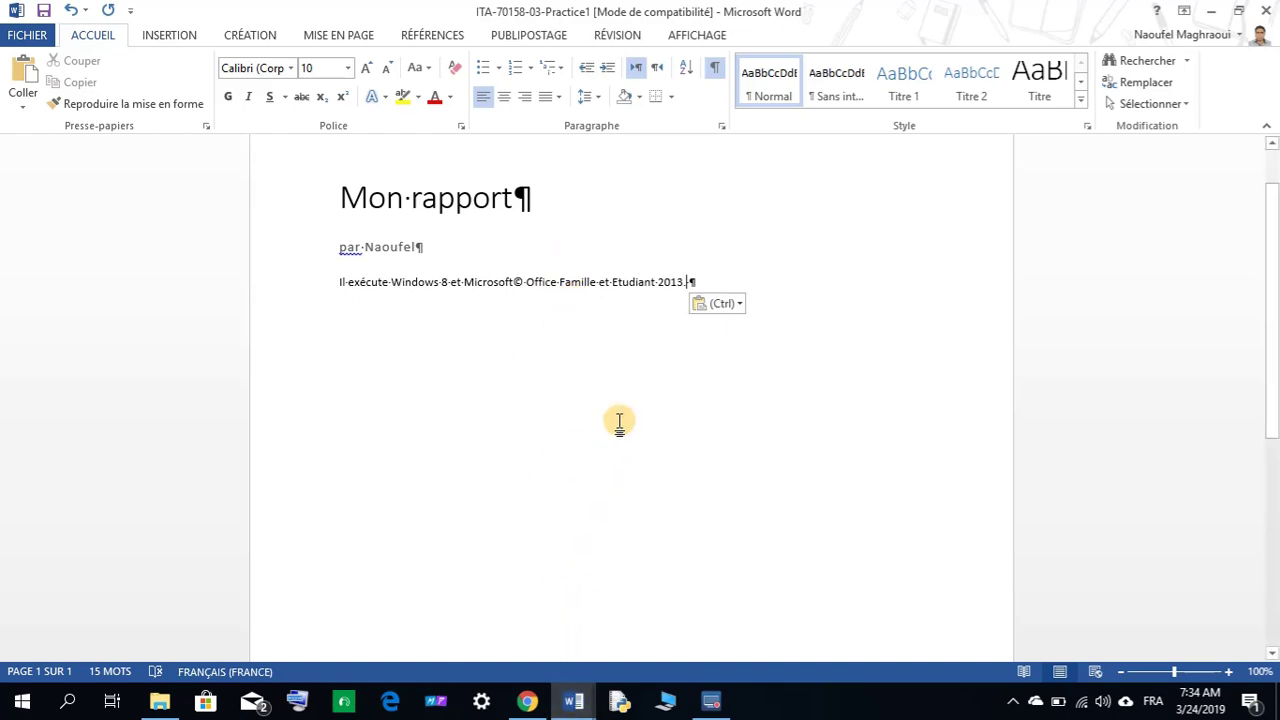
Step: Consult instruction 4 of the project document, then start a new paragraph after the replaced sentence in Practice1
click(565, 705)
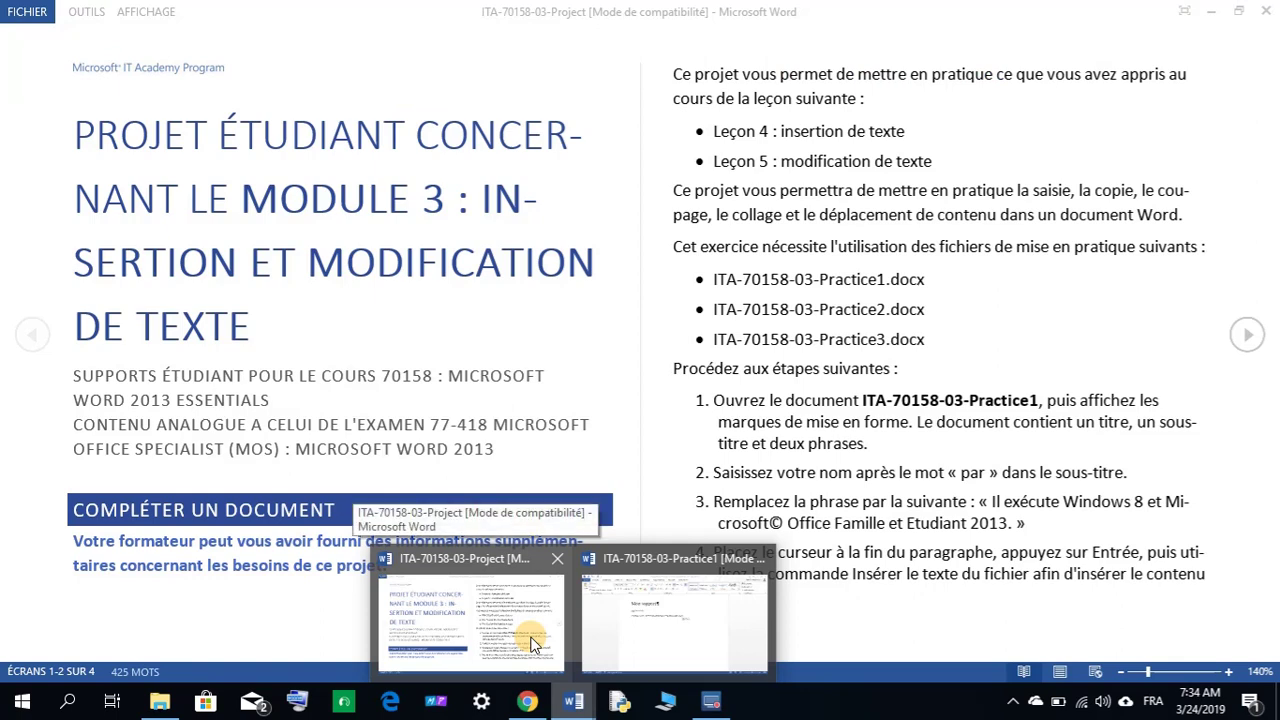
click(531, 643)
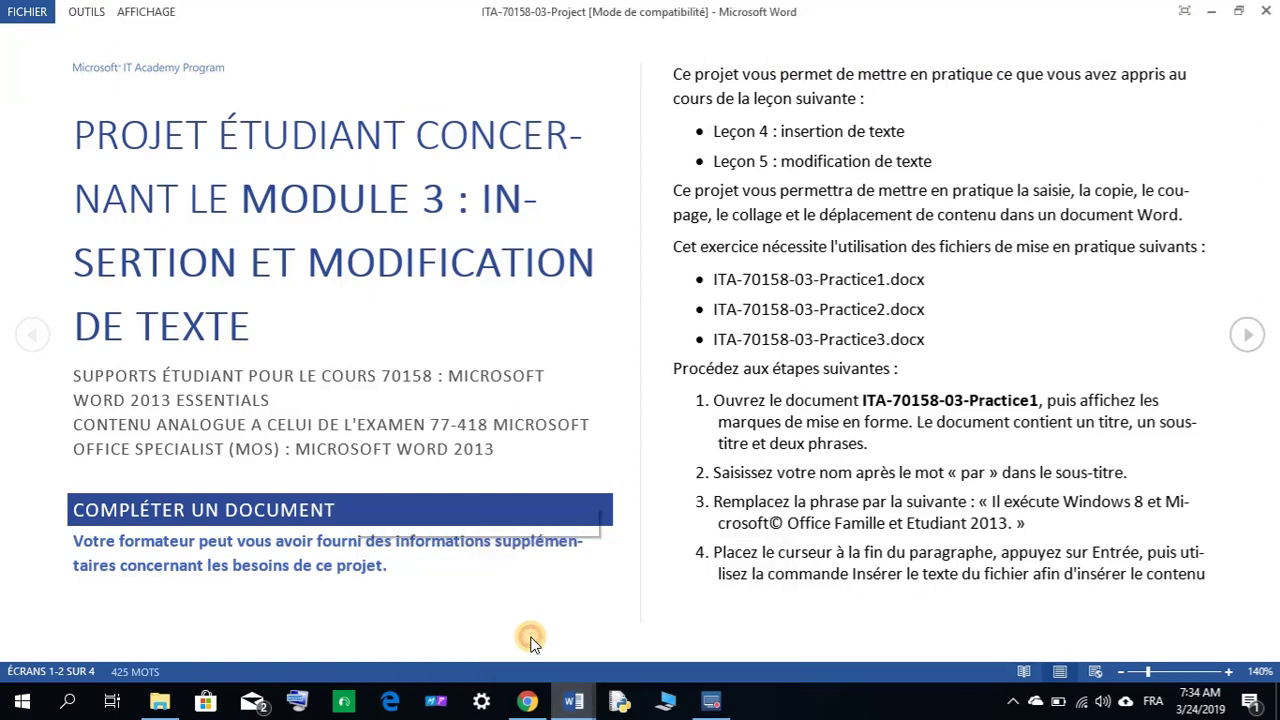
click(996, 505)
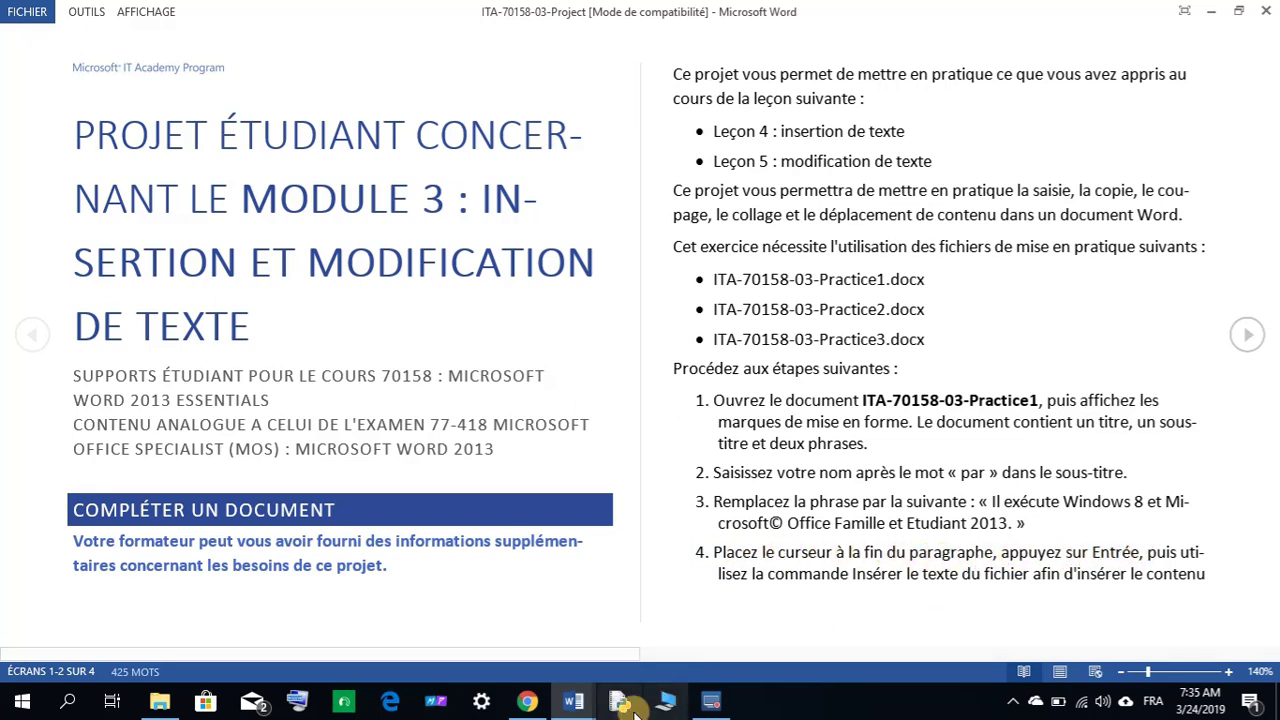
mouse_move(573, 701)
click(633, 633)
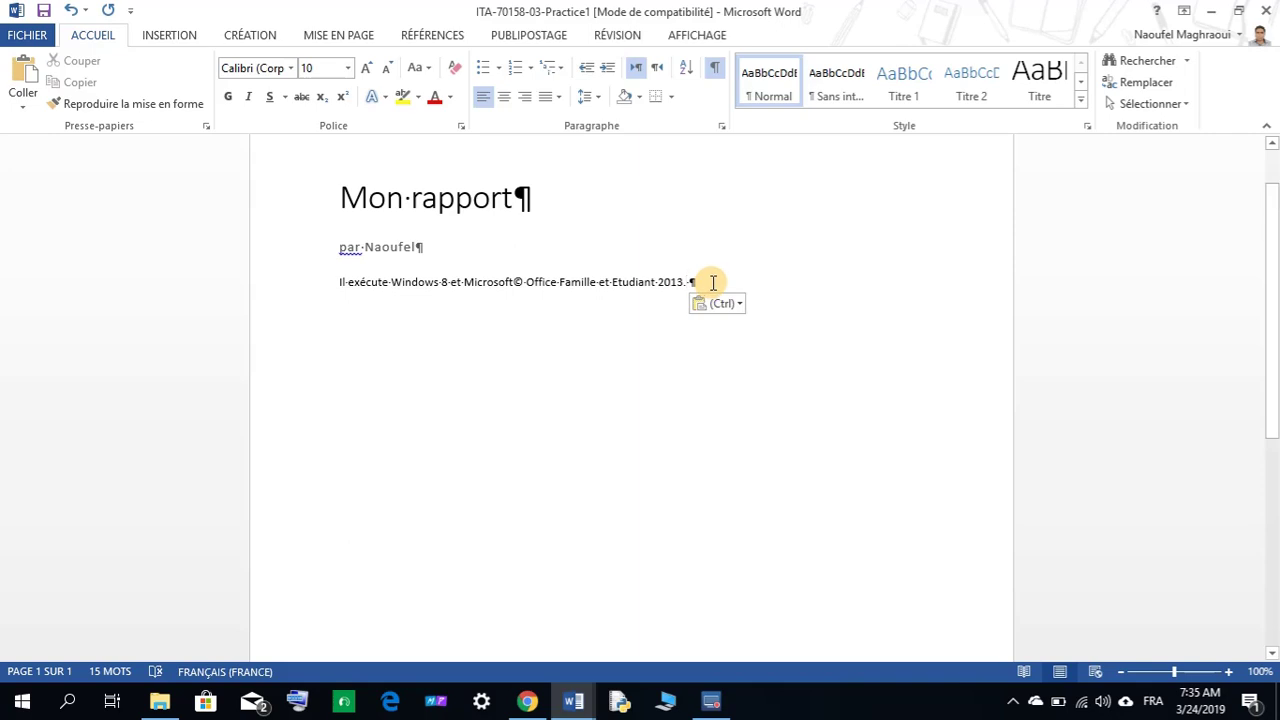
key(Return)
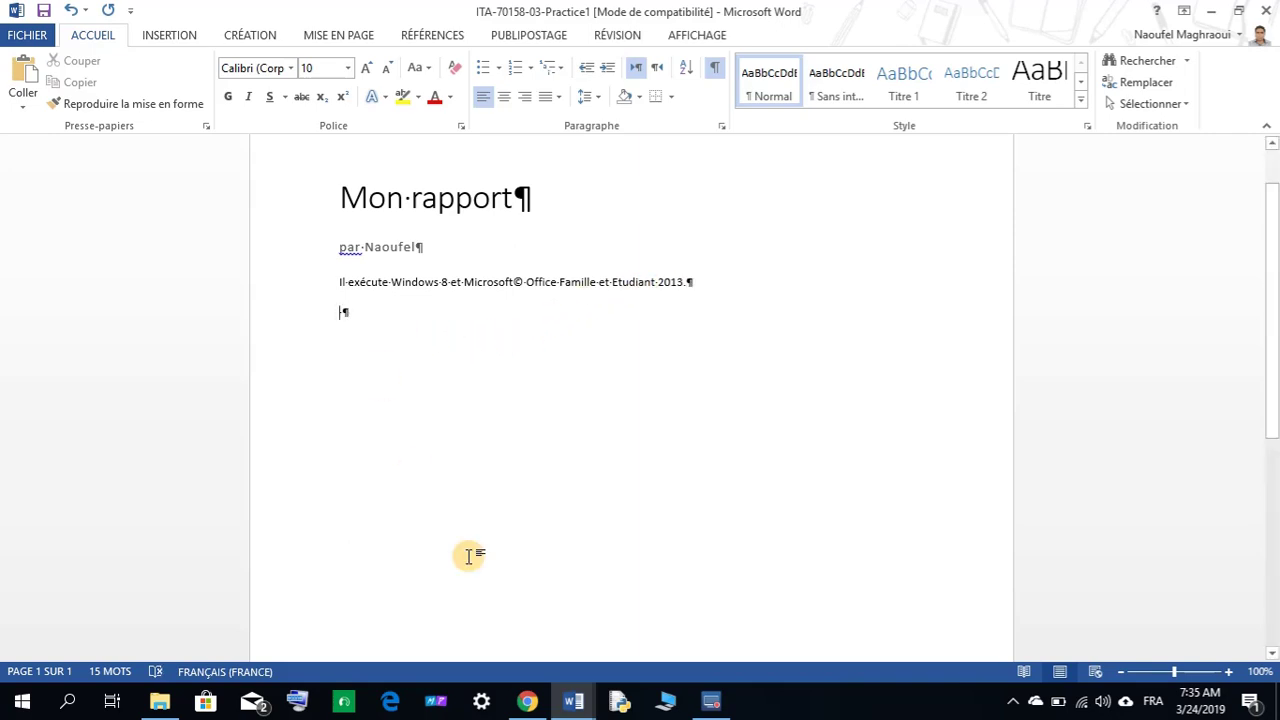
Step: Read the rest of instruction 4 in the project document about inserting text from a file, then return to Practice1
mouse_move(571, 700)
click(516, 636)
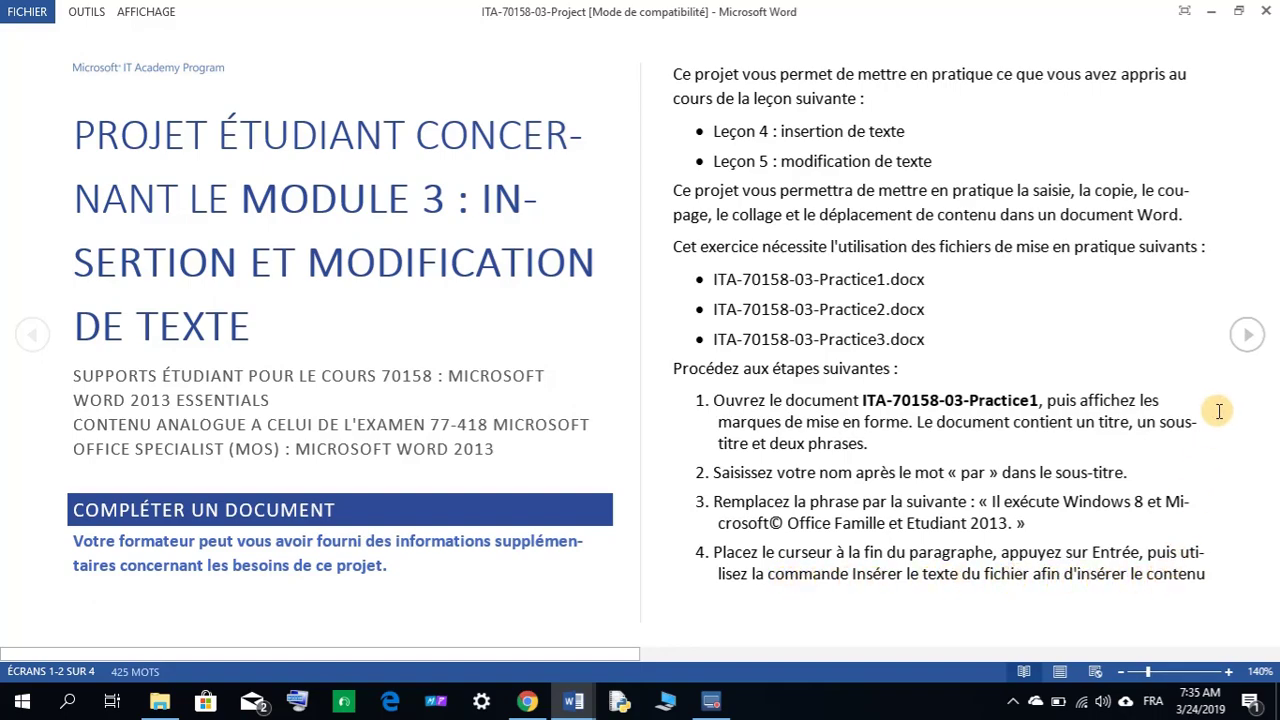
scroll(1166, 340, down, 1)
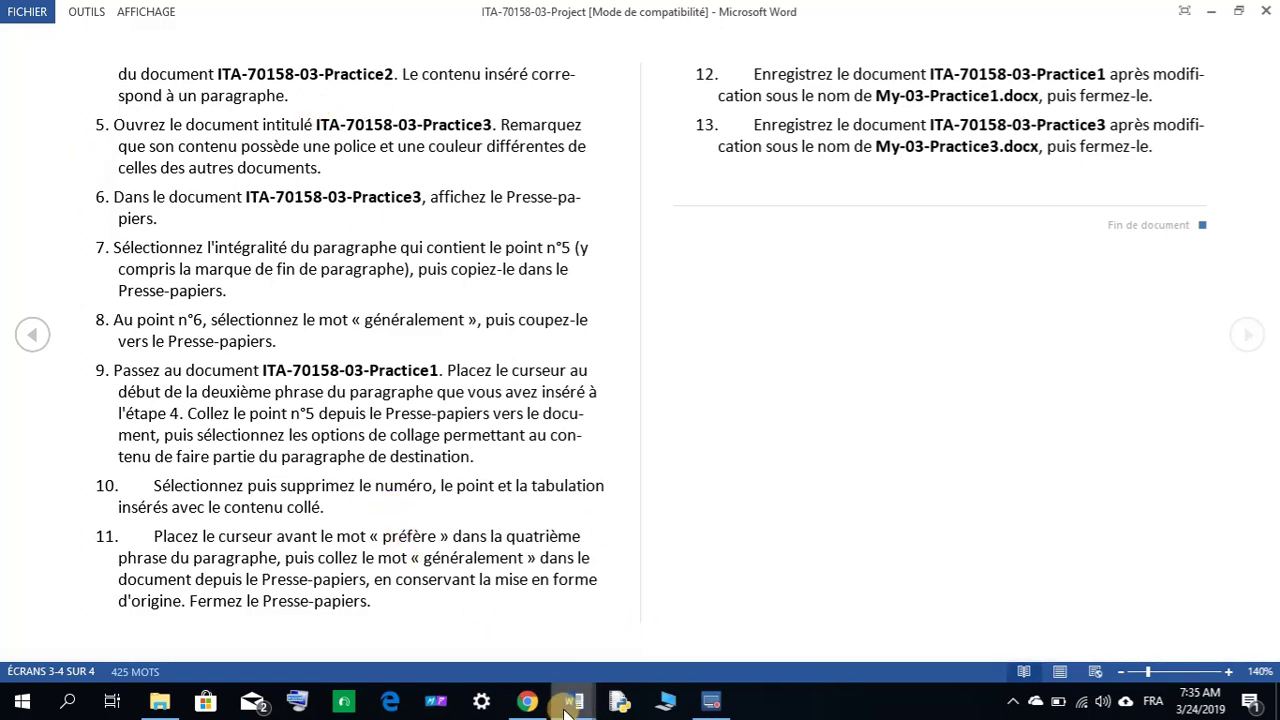
click(32, 334)
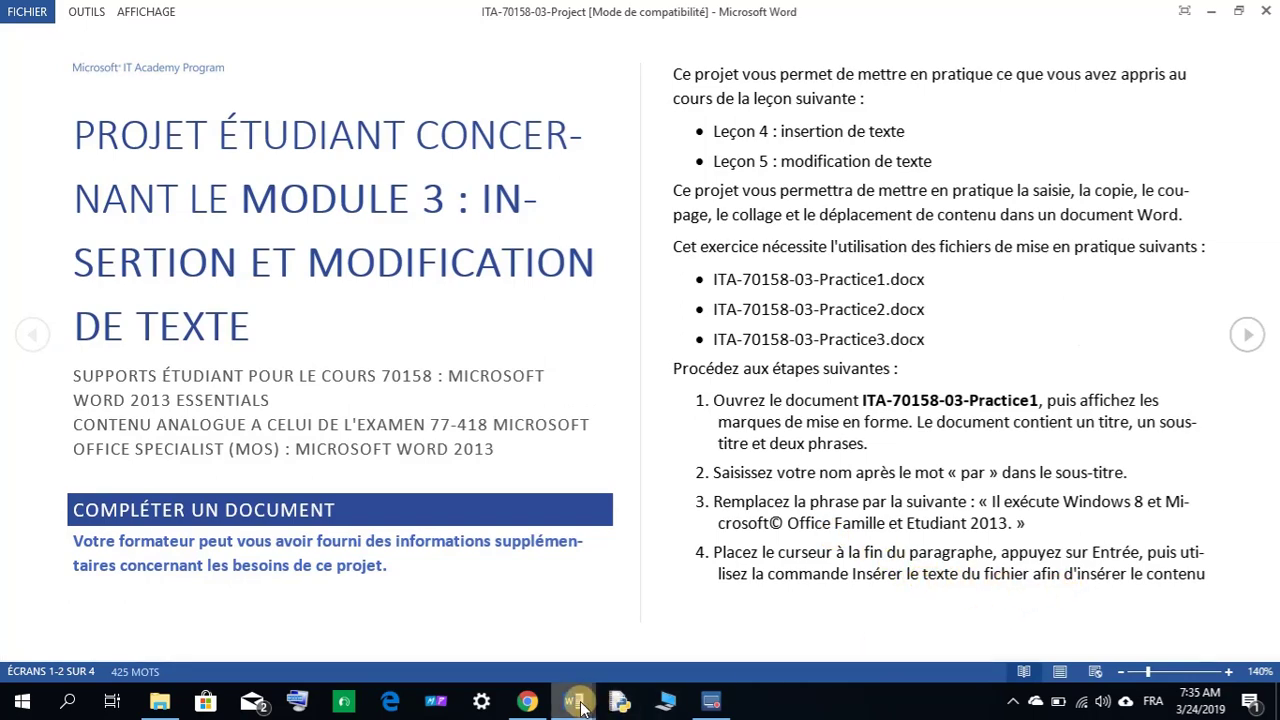
click(1249, 336)
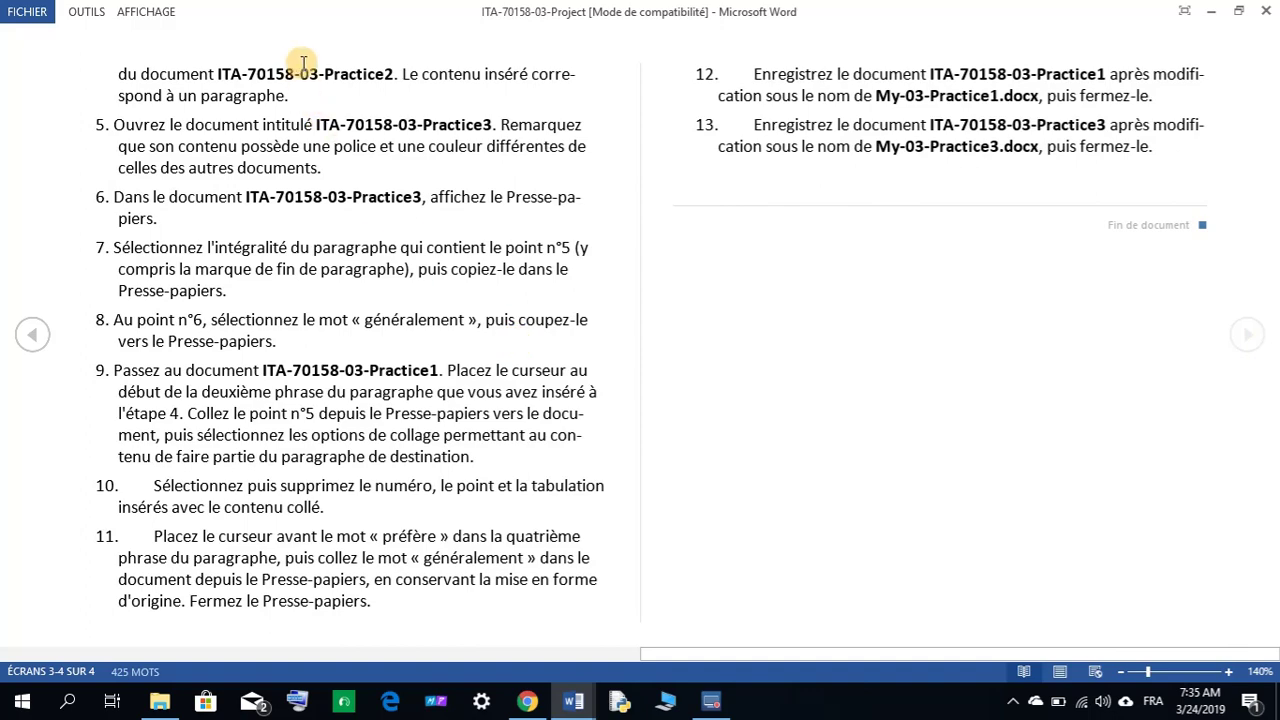
mouse_move(588, 712)
click(657, 648)
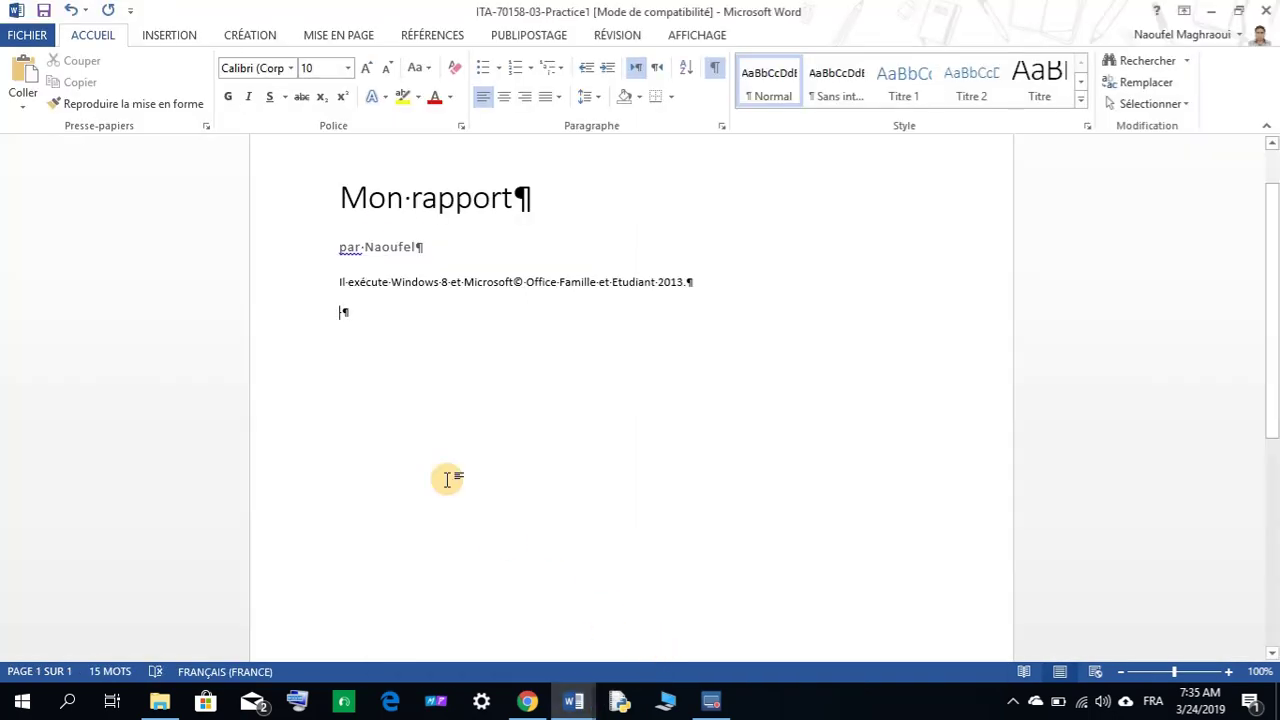
Step: Insert the text of the file ITA-70158-03-Practice2 into the empty paragraph below the Windows 8 sentence in Practice1
click(165, 40)
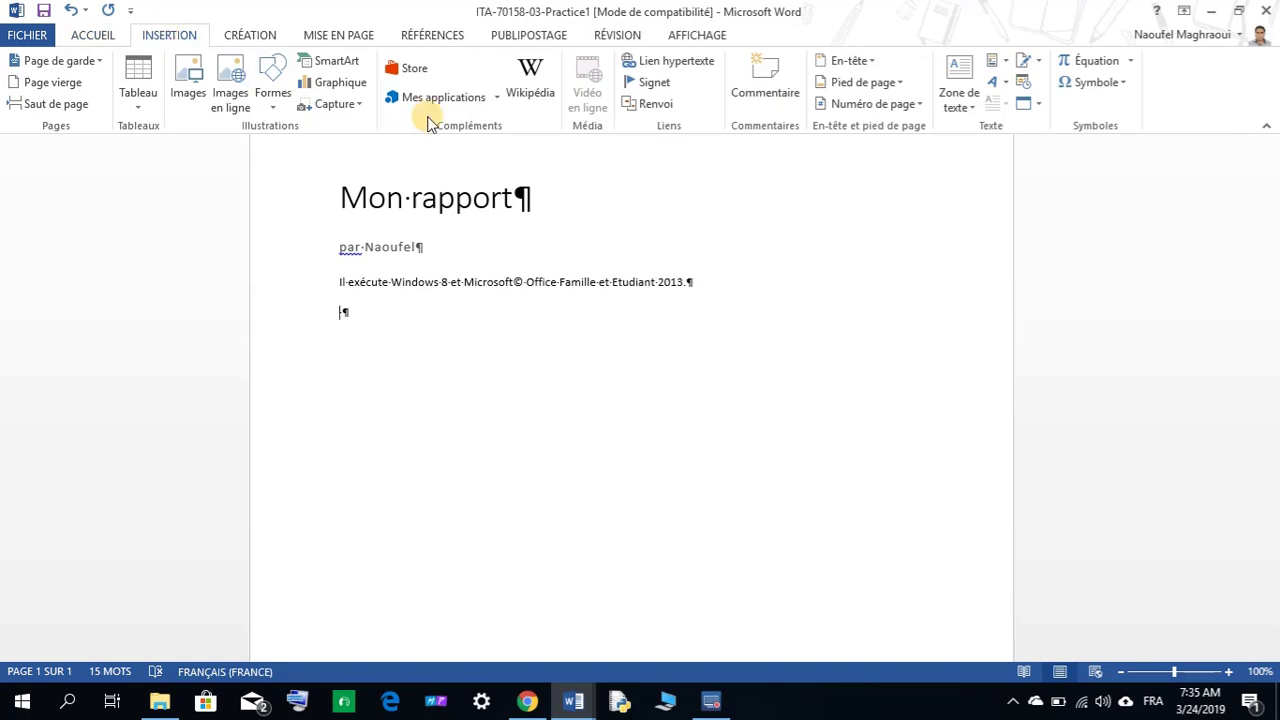
click(1039, 106)
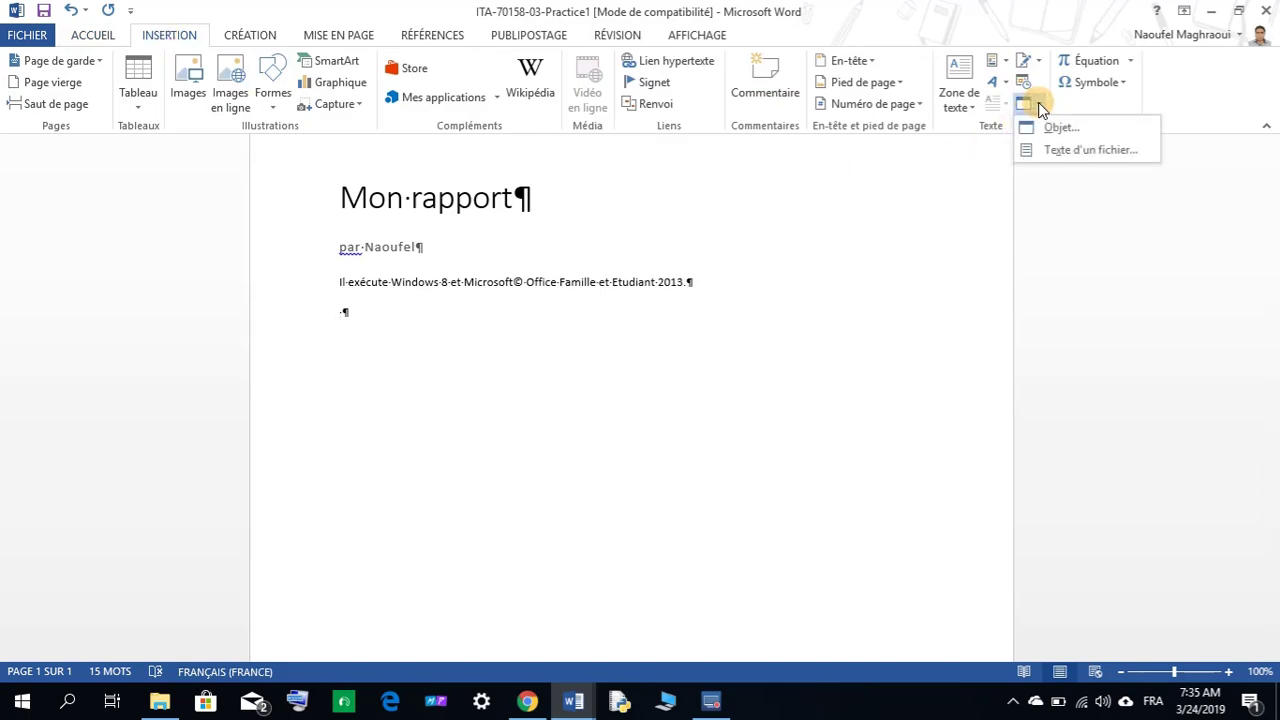
click(1081, 151)
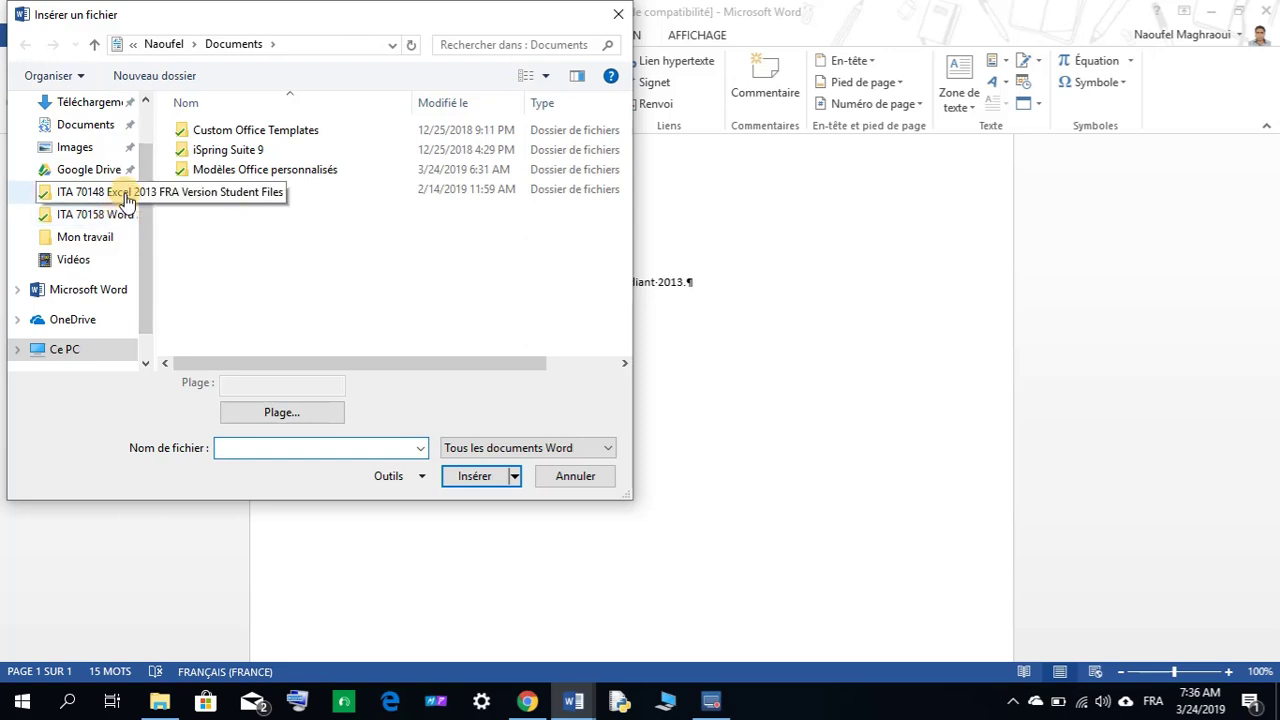
click(103, 225)
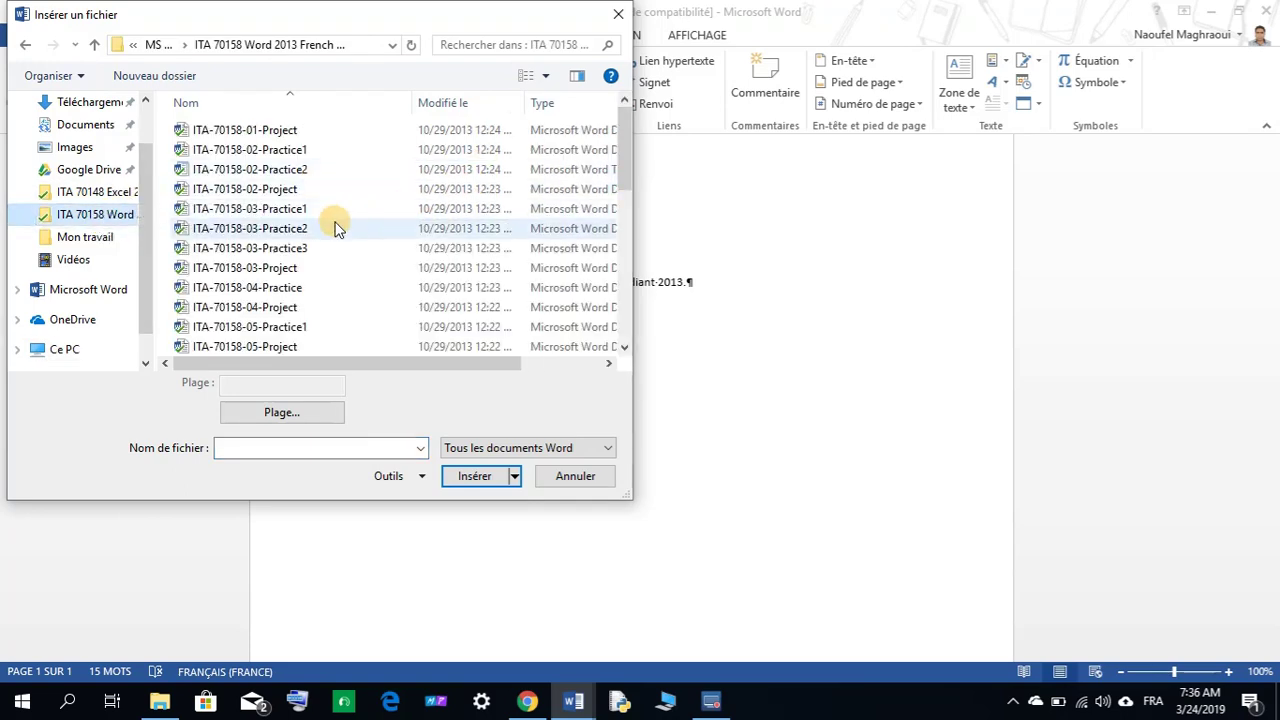
click(278, 233)
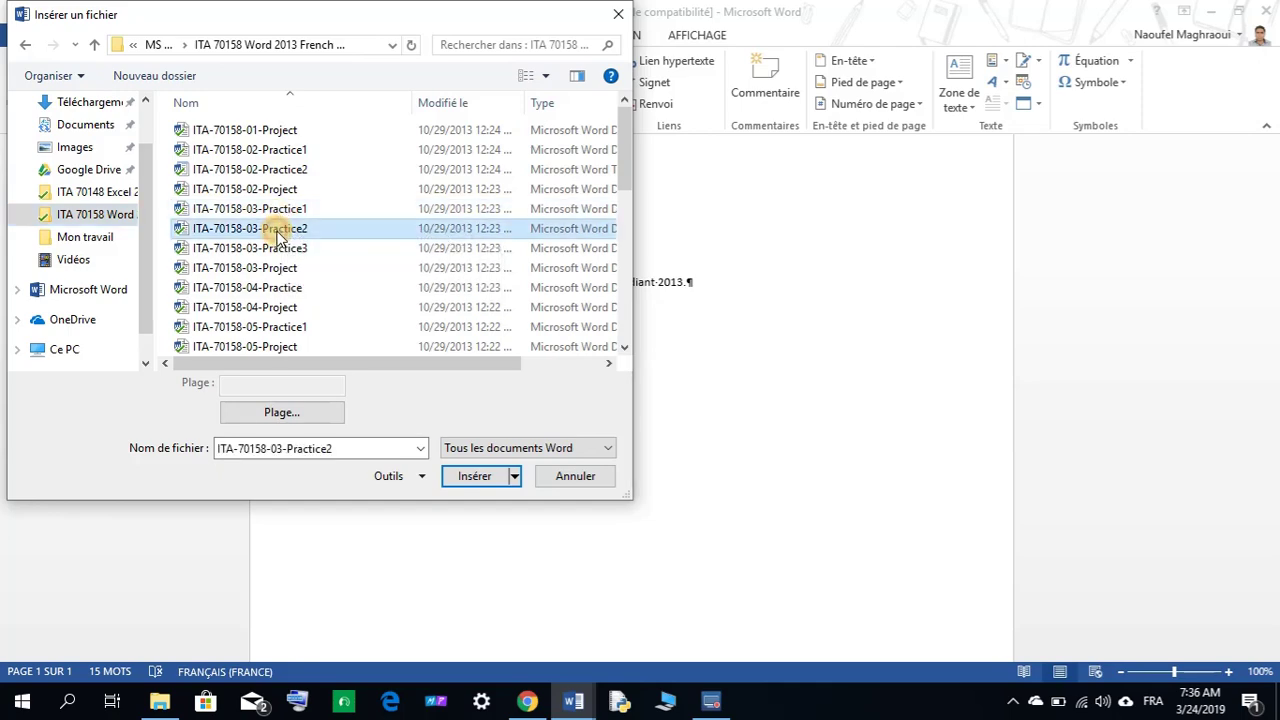
click(476, 476)
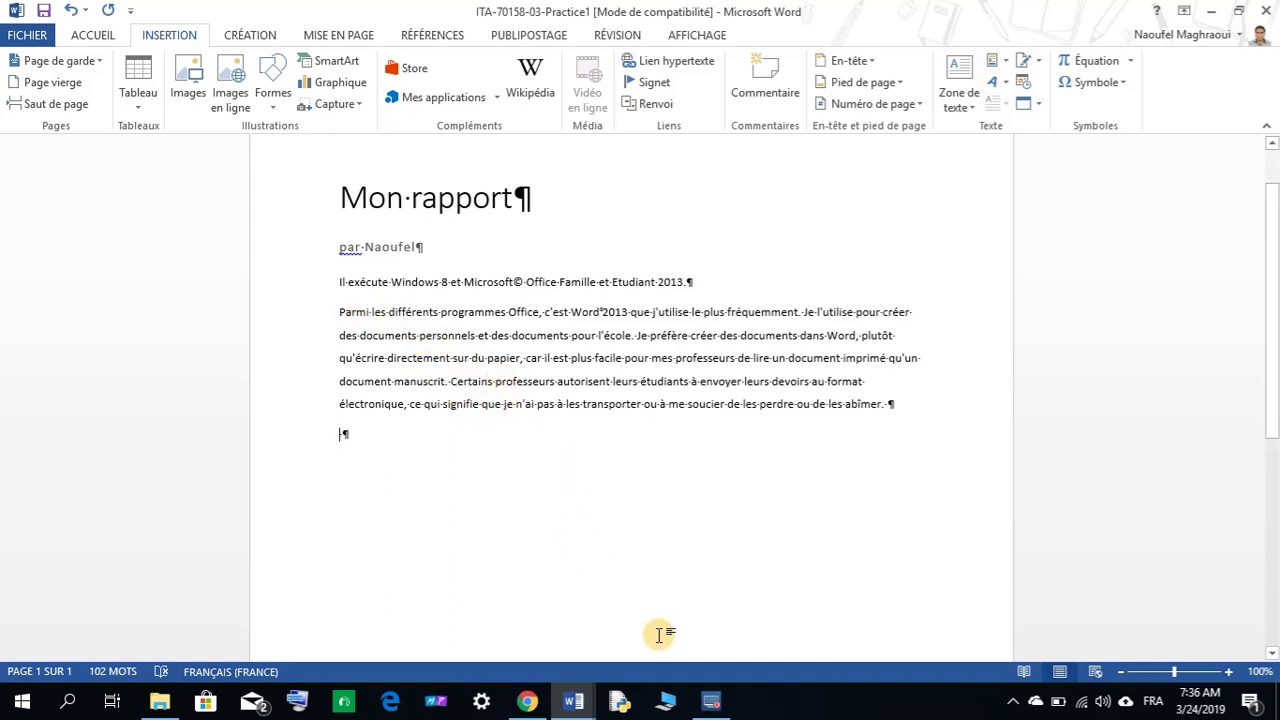
Step: Read instruction 5 in the project document and open ITA-70158-03-Practice3 from the Word 2013 French StudentFiles folder
mouse_move(563, 708)
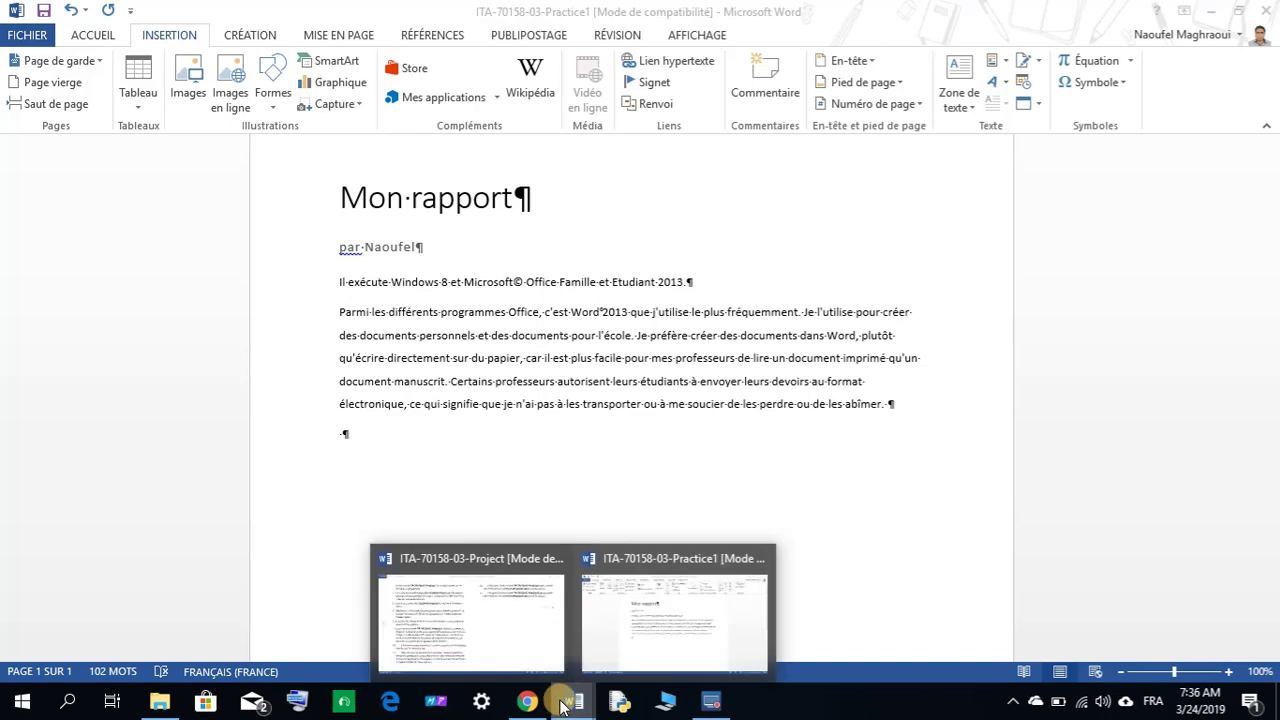
click(553, 615)
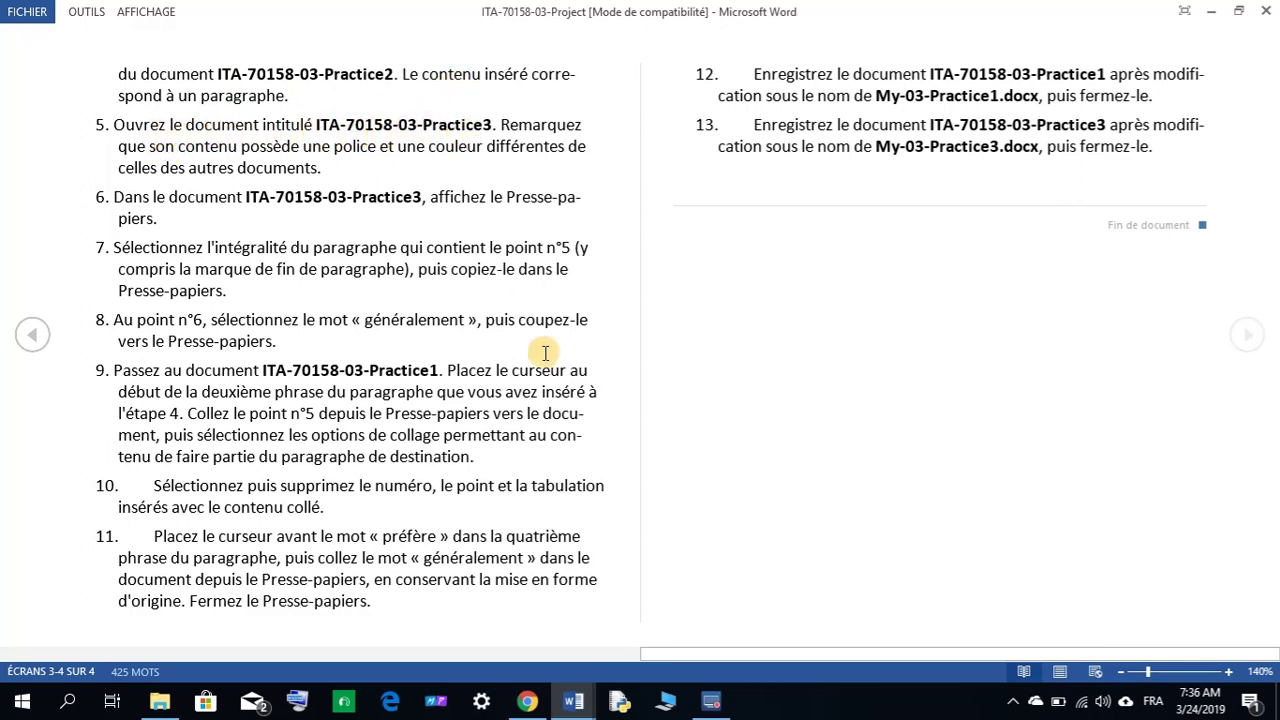
click(578, 703)
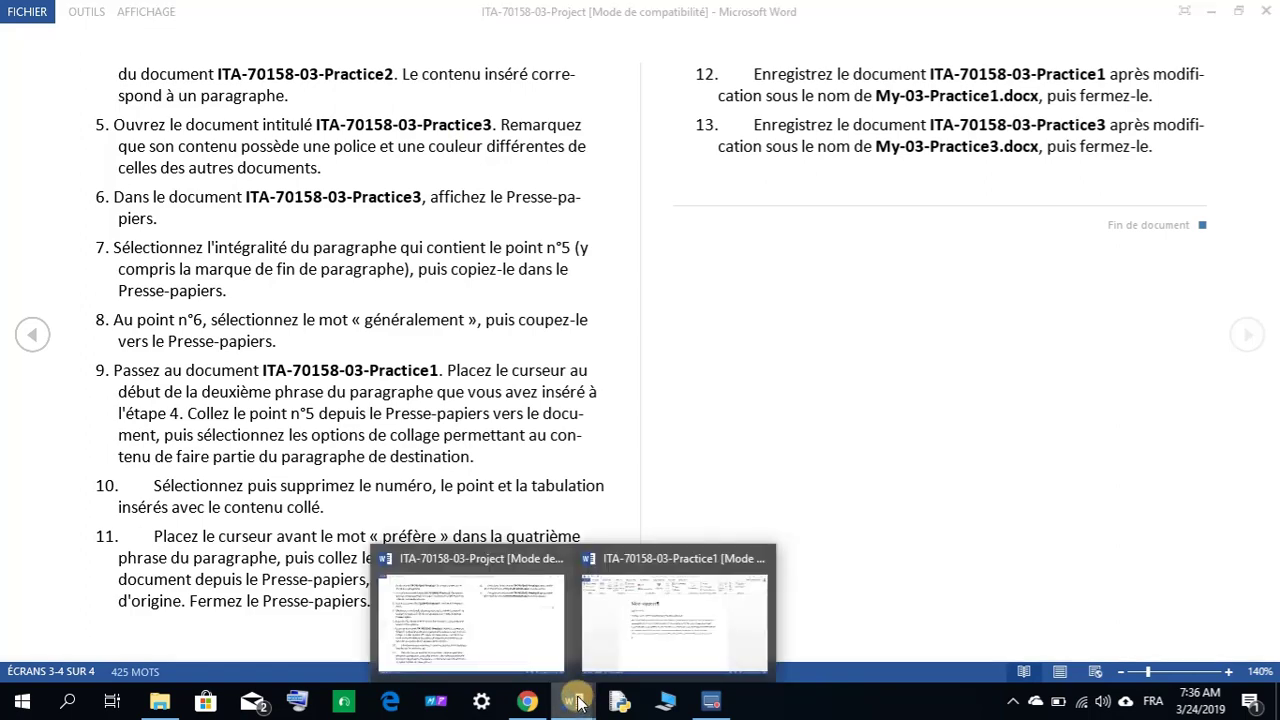
click(160, 702)
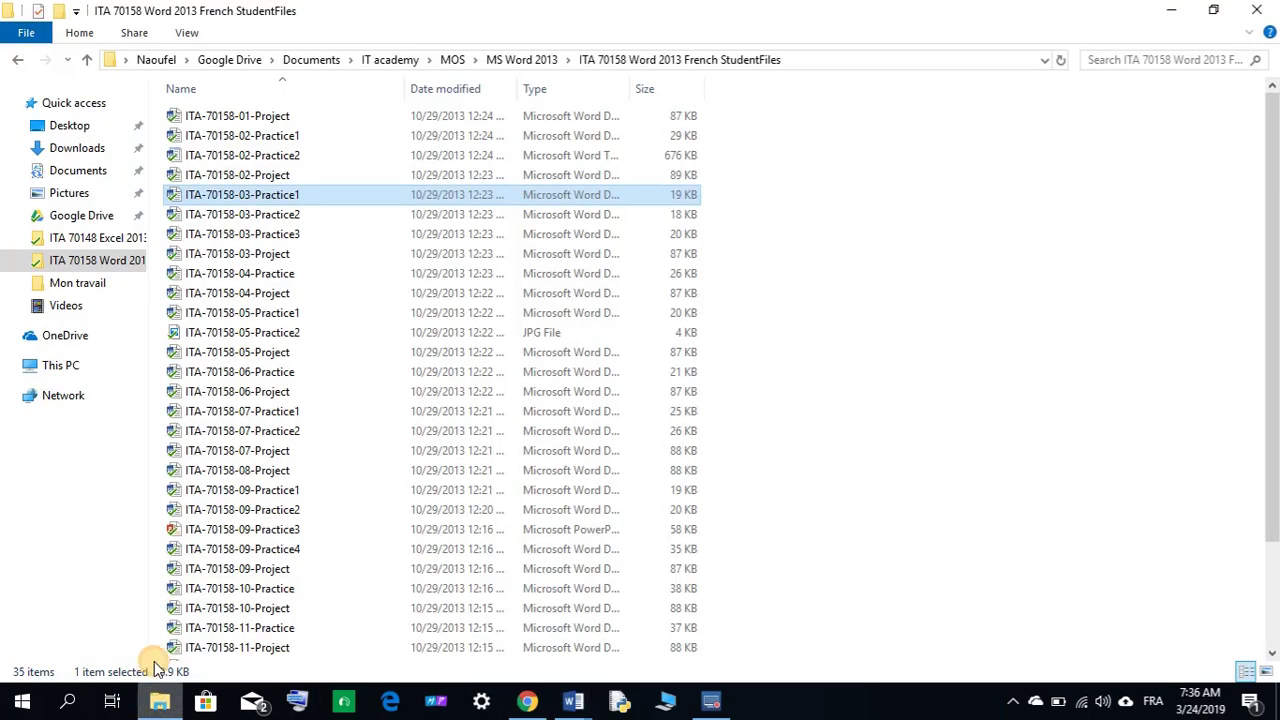
click(270, 233)
key(alt+Tab)
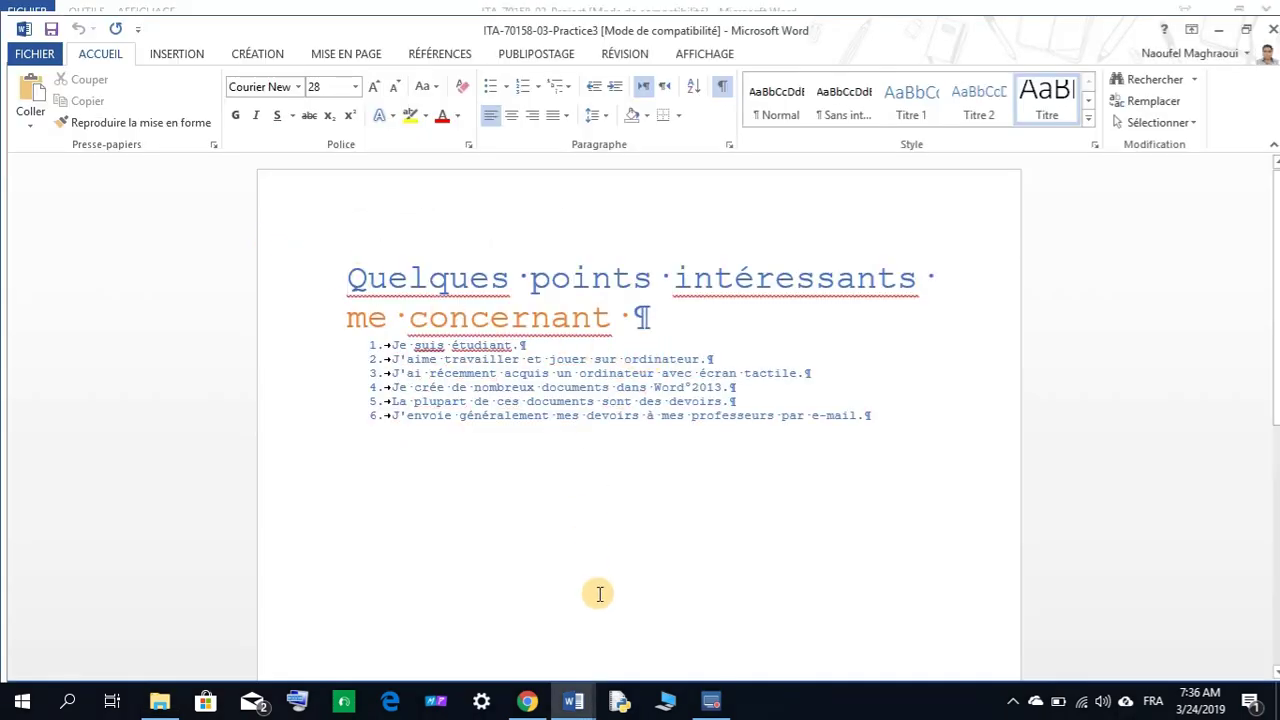
Step: Check instructions 5 and 6 in the project document, then display the Office Clipboard in Practice3
mouse_move(577, 700)
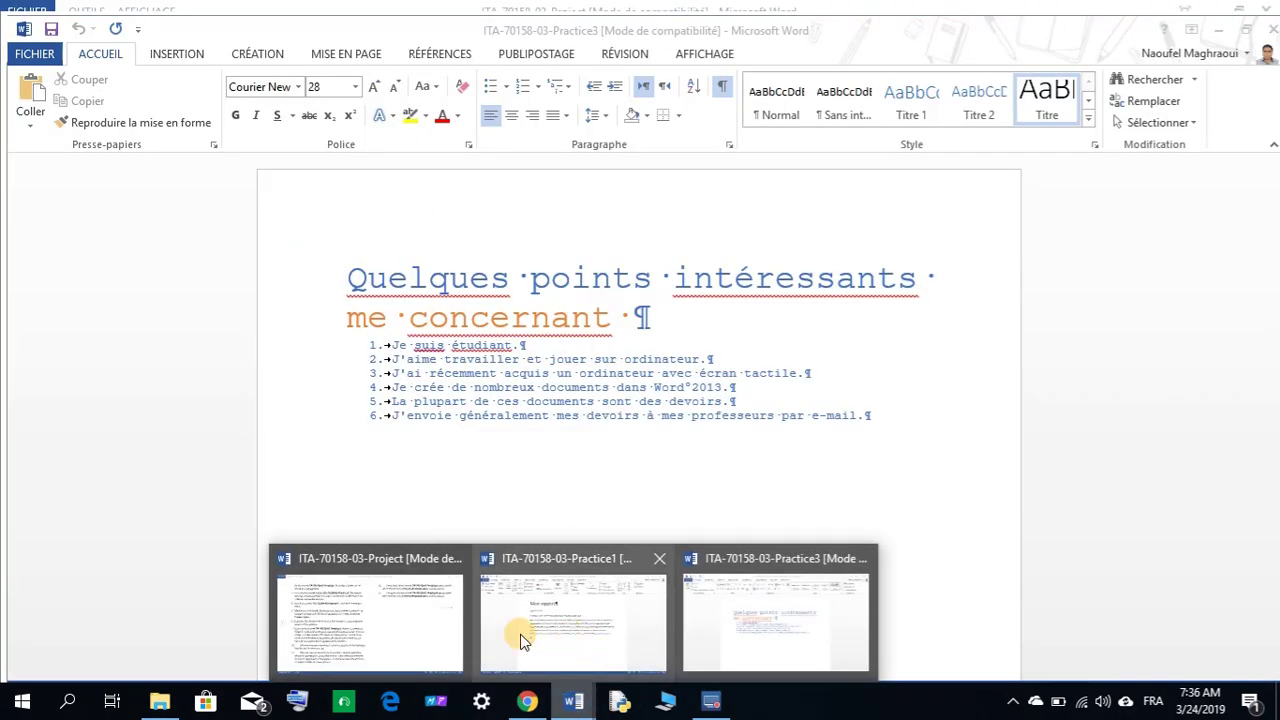
click(390, 620)
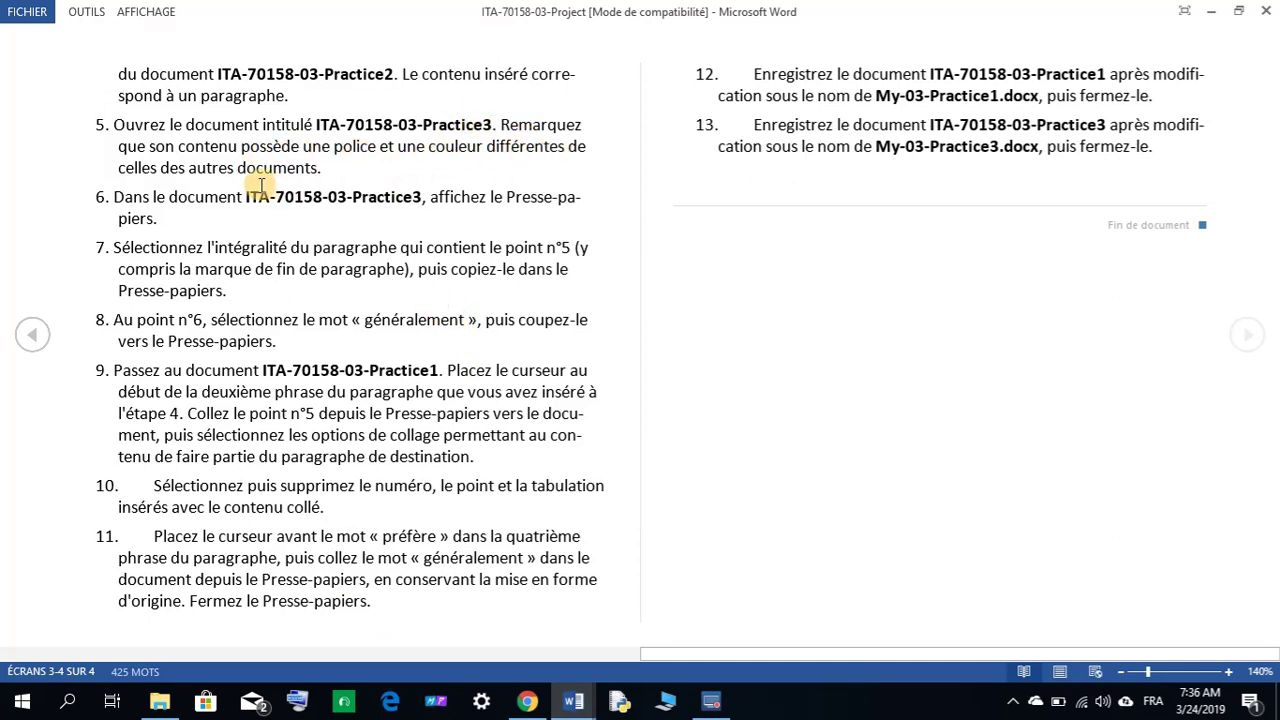
mouse_move(573, 700)
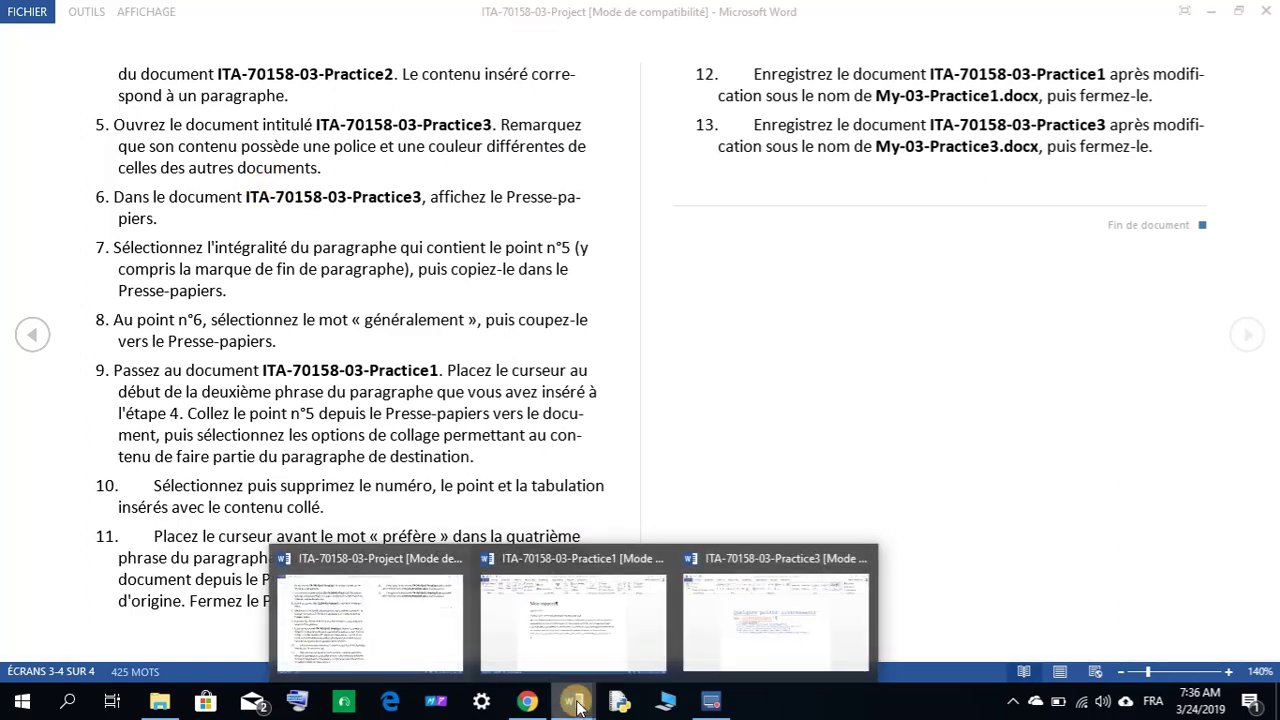
click(745, 627)
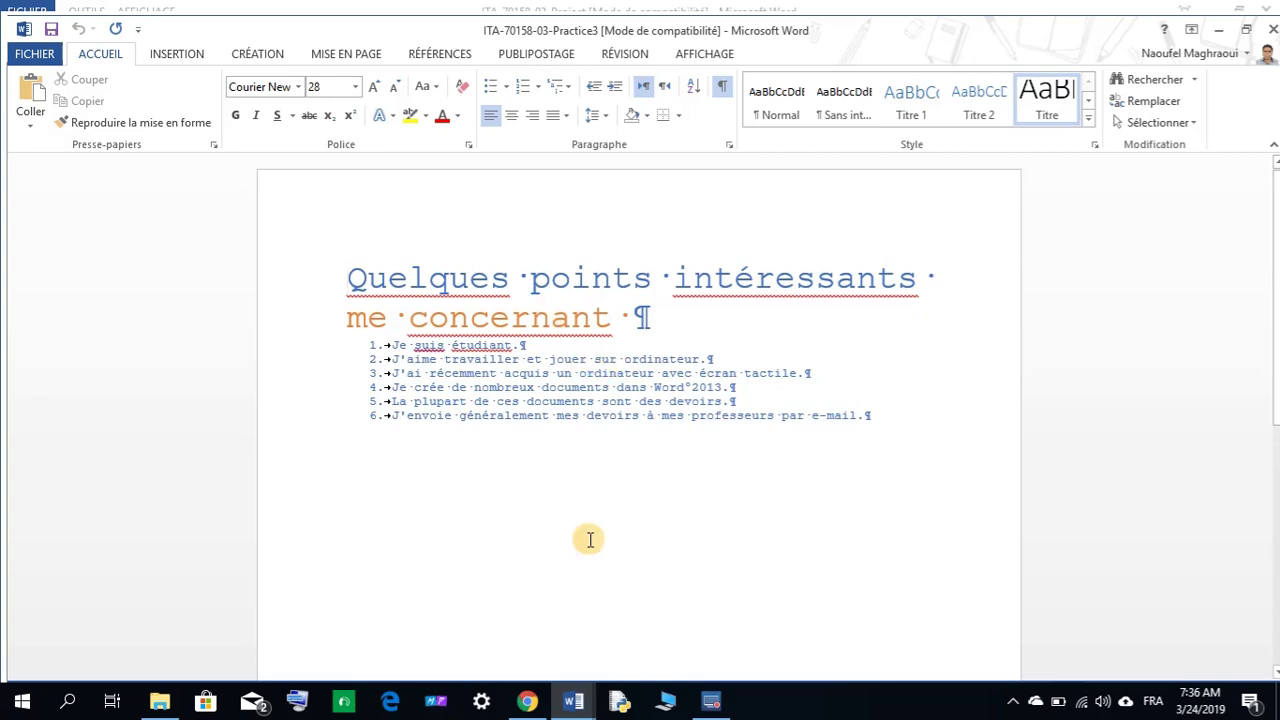
mouse_move(573, 698)
click(392, 615)
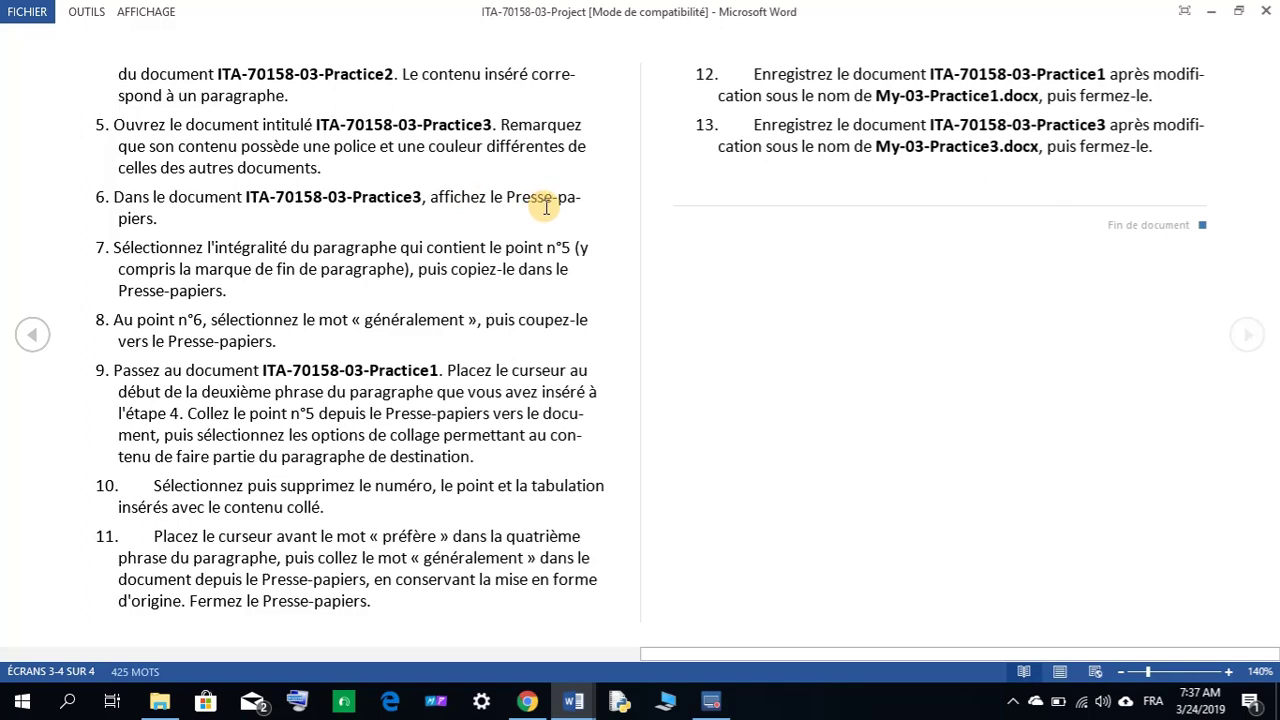
mouse_move(573, 700)
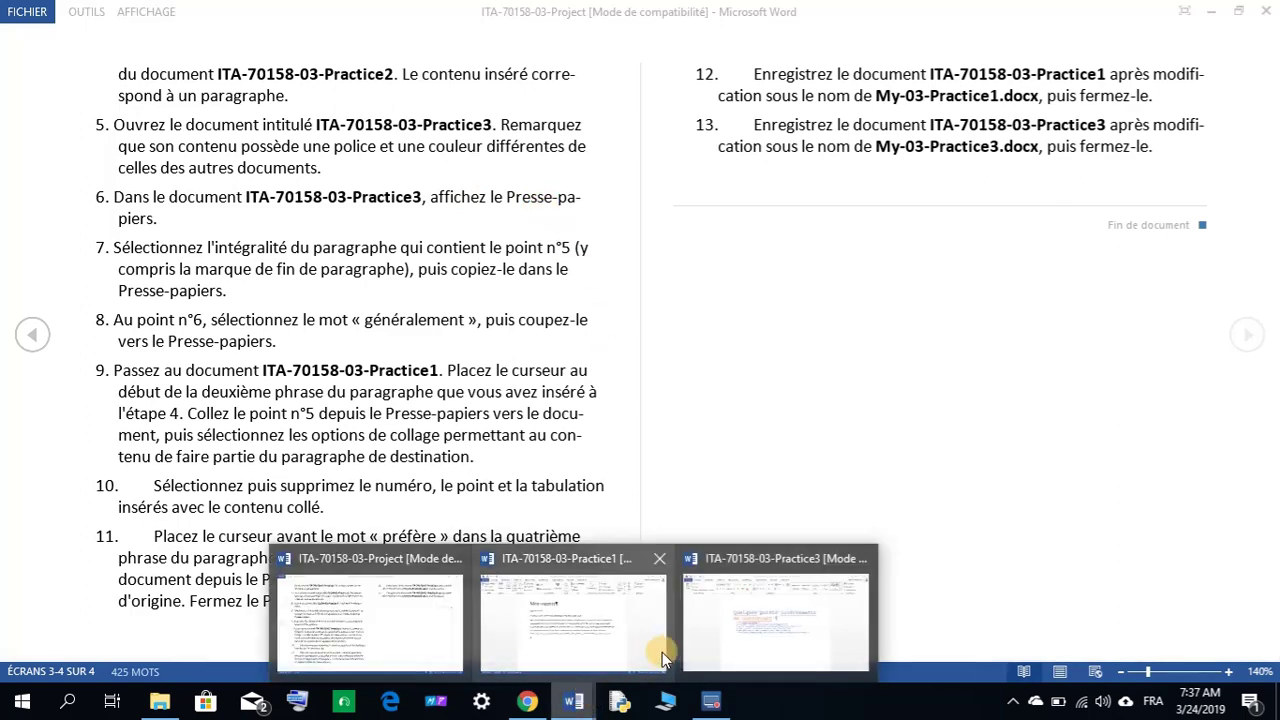
click(738, 616)
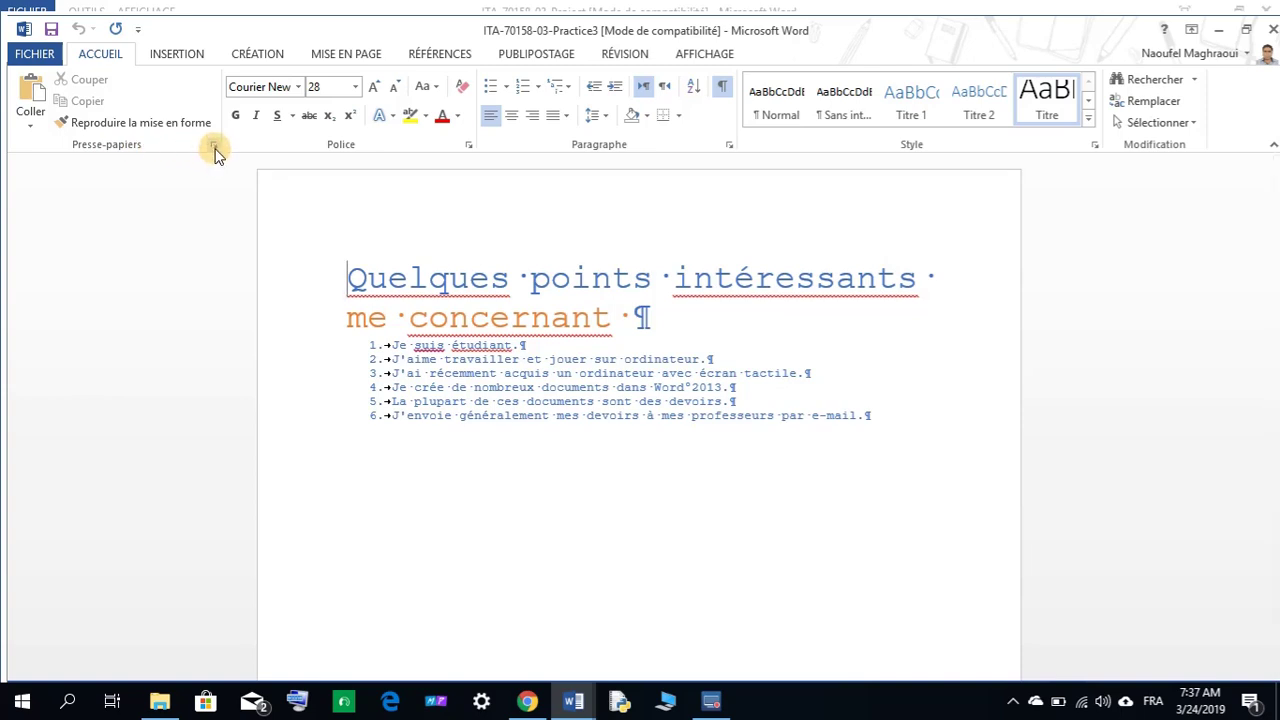
click(214, 148)
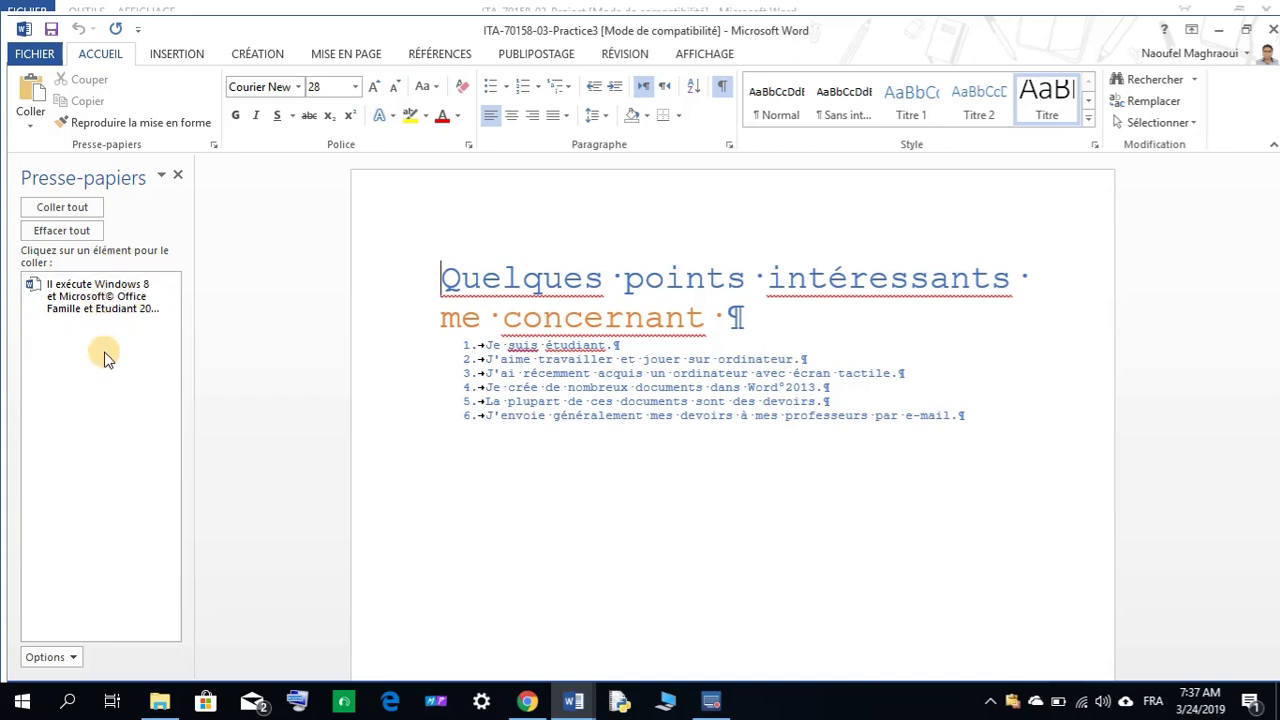
Step: Consult instruction 7 of the project document, then copy the whole item 5 paragraph of Practice3, including its paragraph mark, to the Clipboard
mouse_move(573, 706)
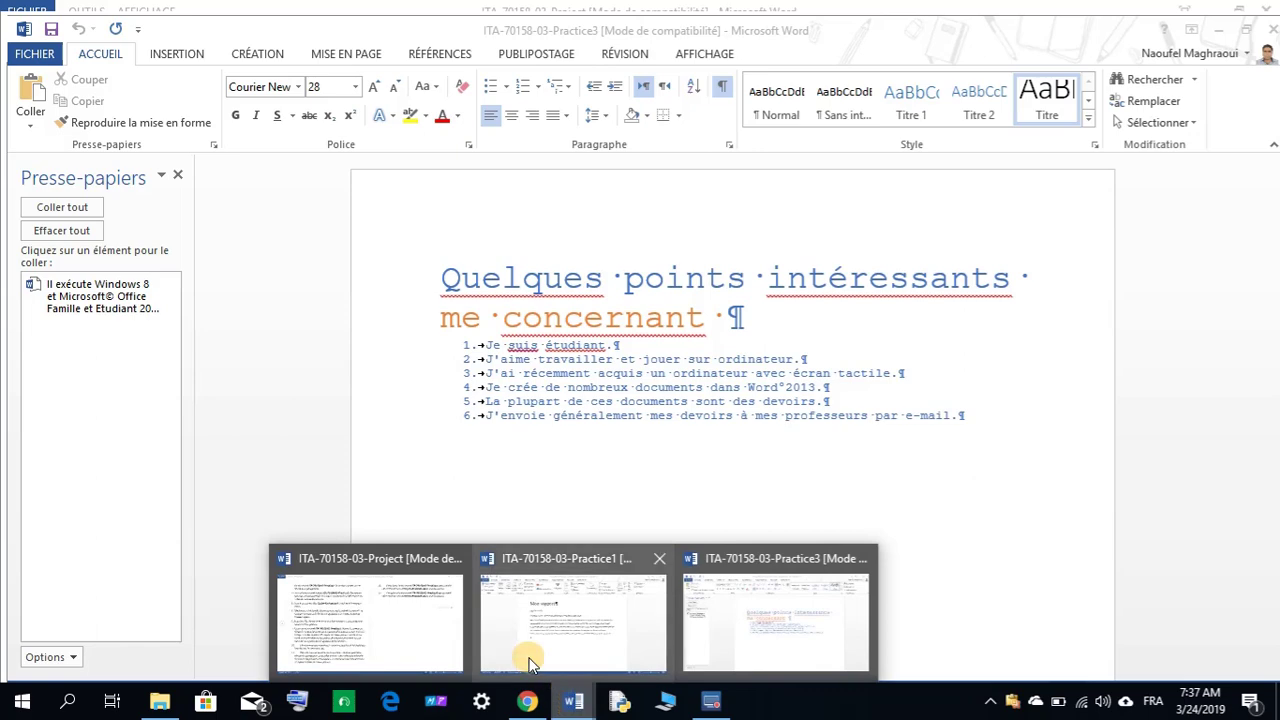
click(430, 638)
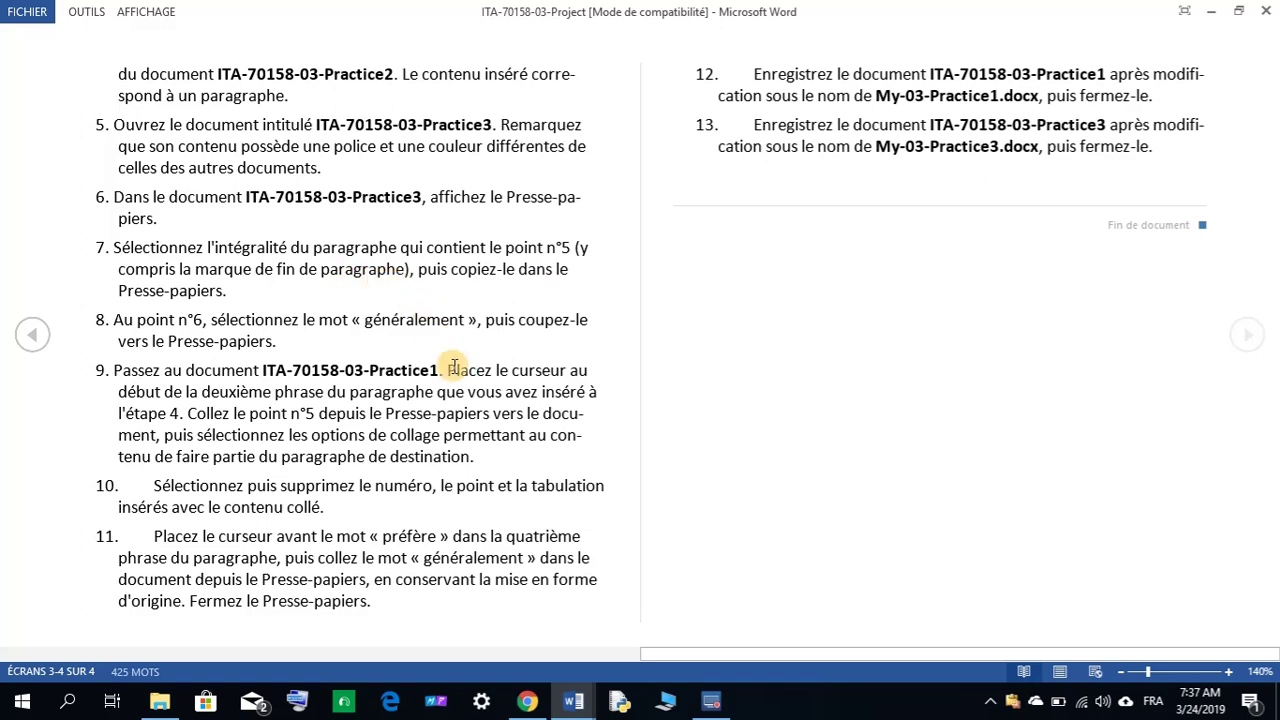
mouse_move(573, 700)
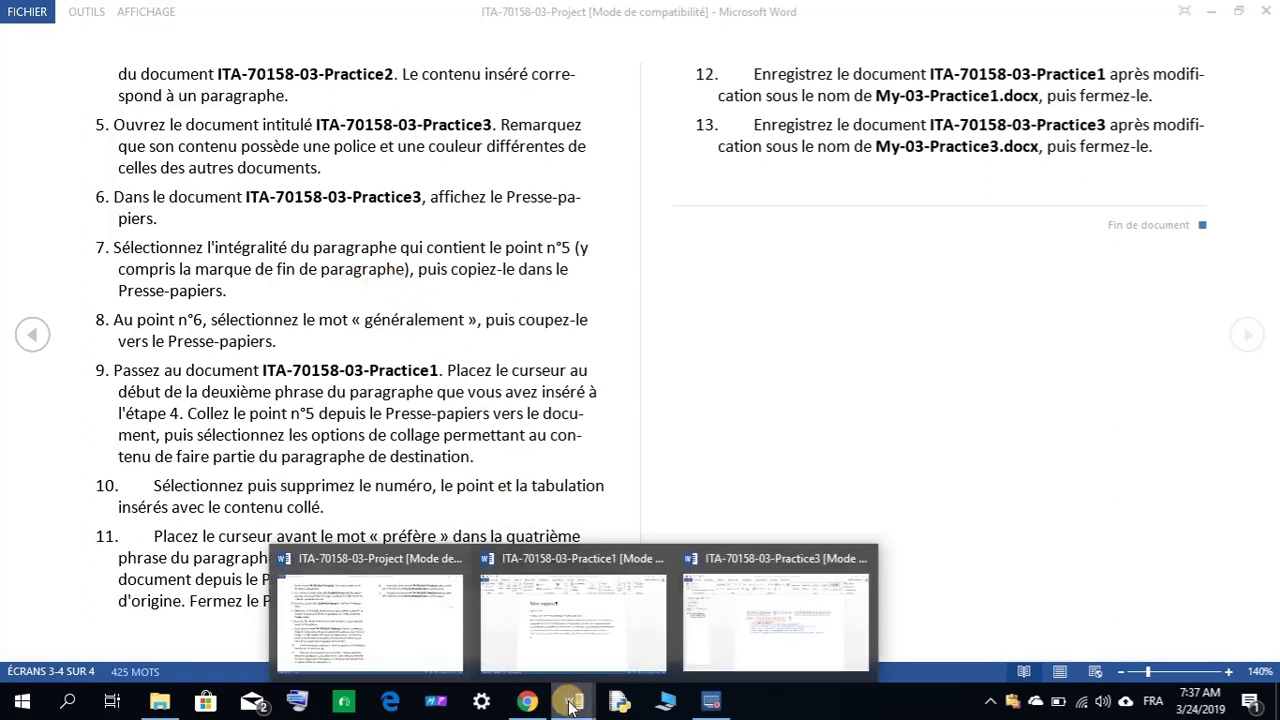
click(729, 629)
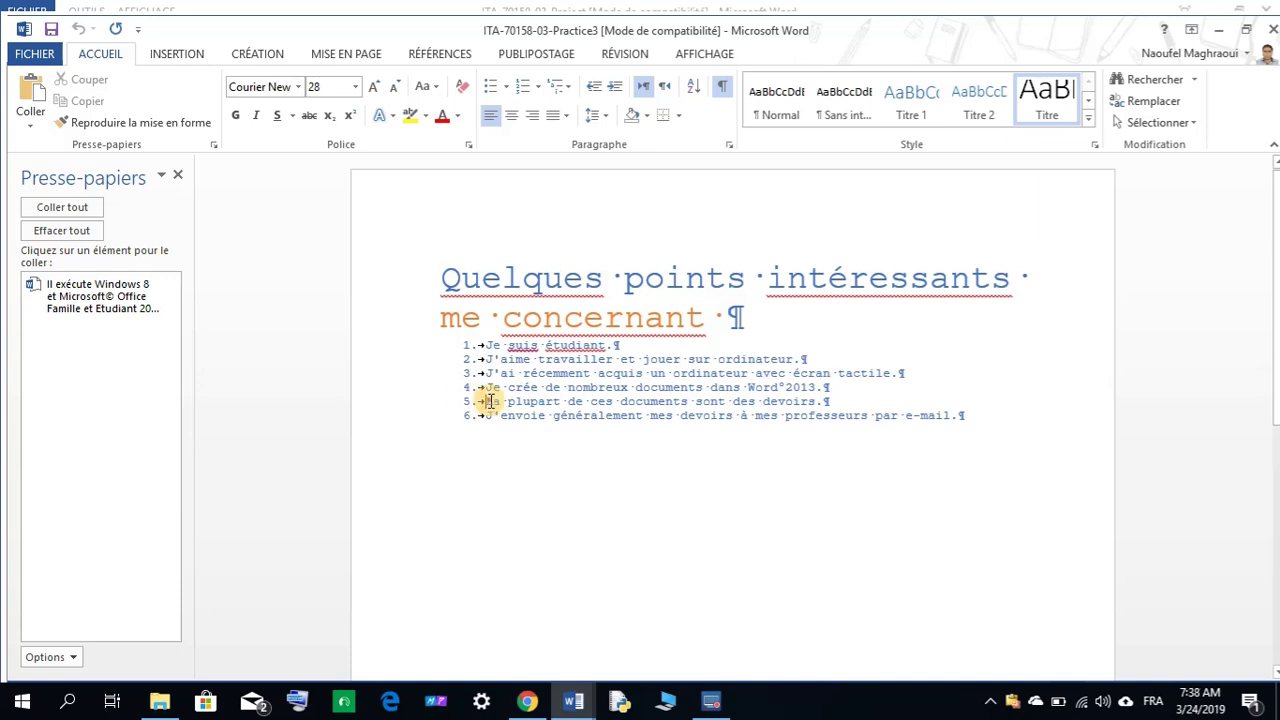
drag(489, 401, 772, 405)
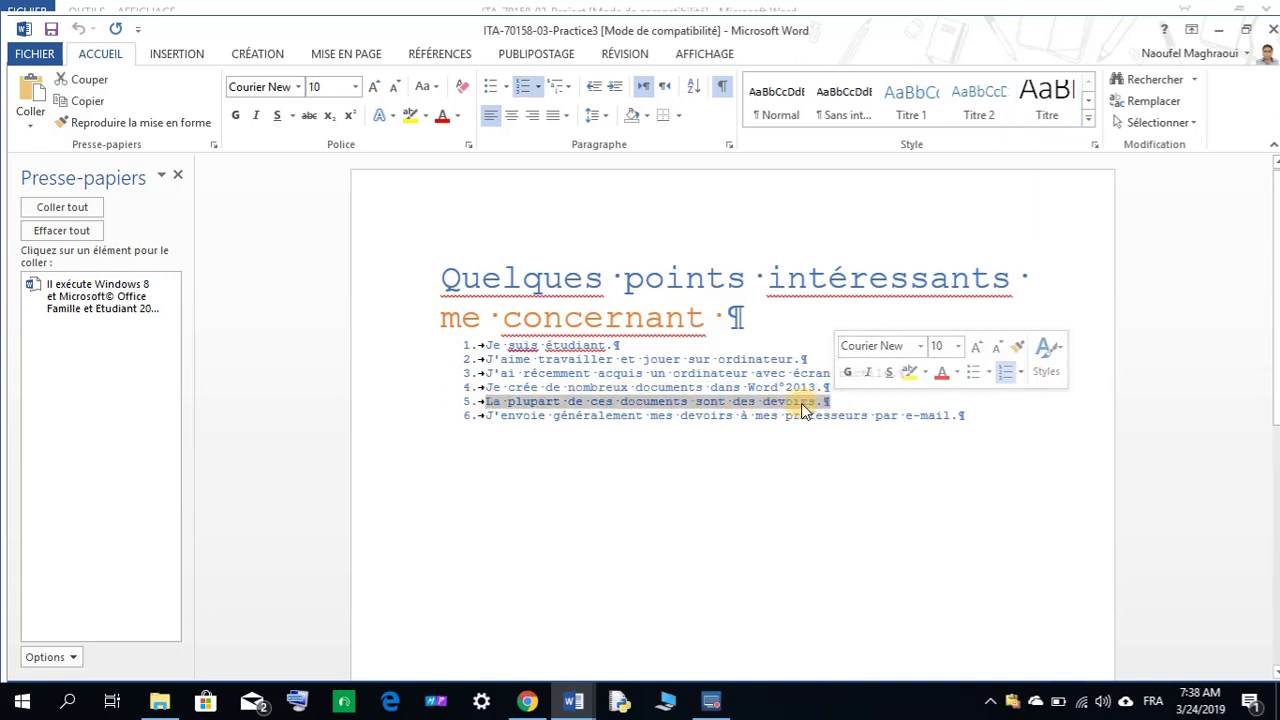
right_click(802, 408)
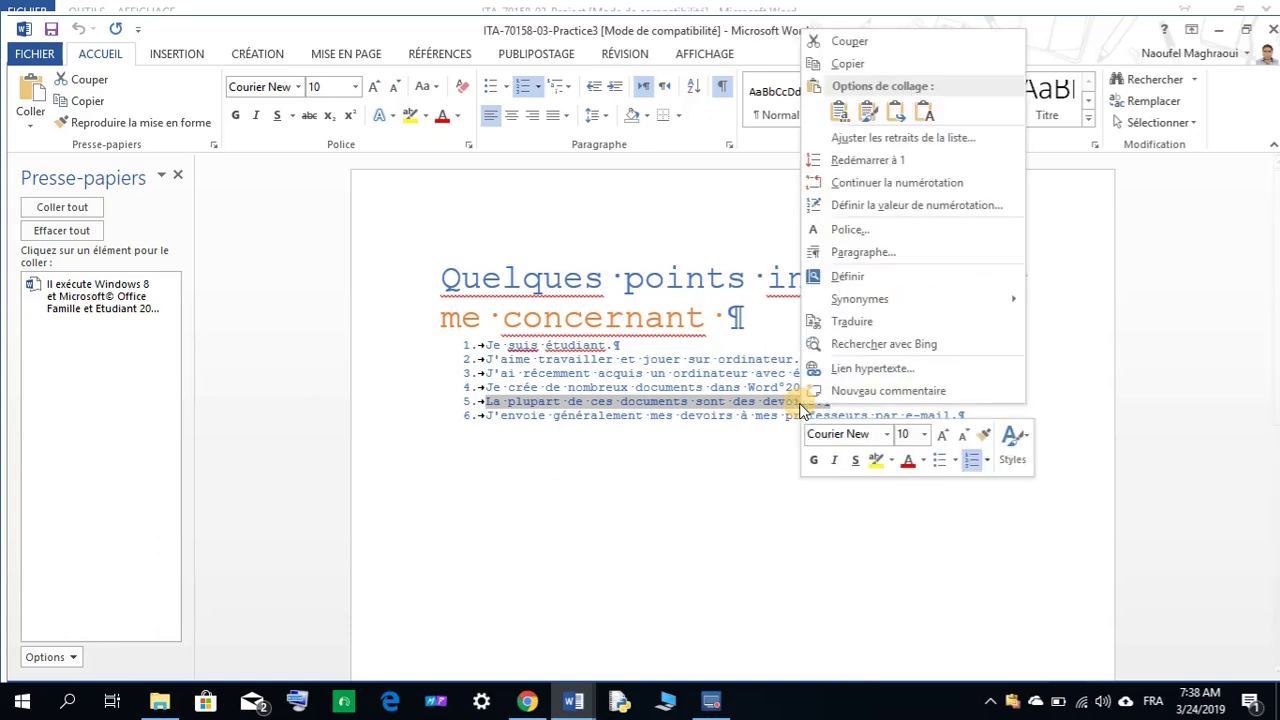
click(849, 63)
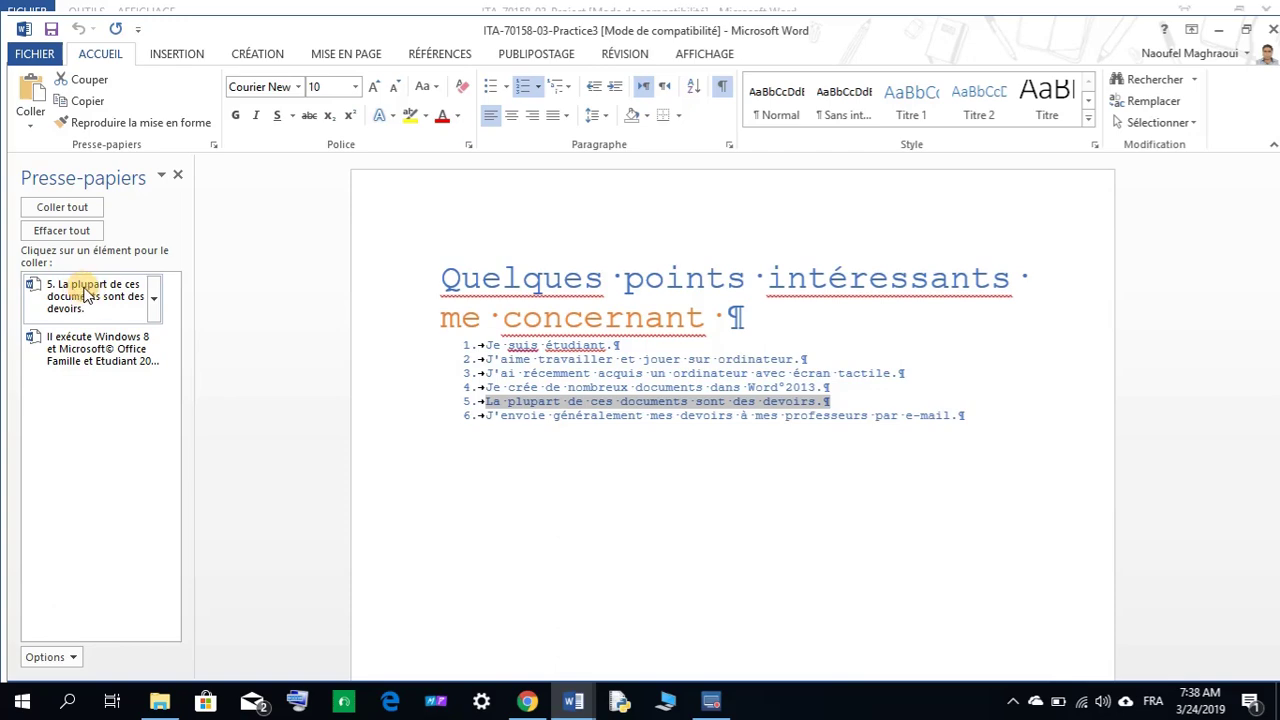
Step: Consult instruction 8 of the project document, then copy the word "généralement" from item 6 of Practice3 to the Clipboard
click(573, 700)
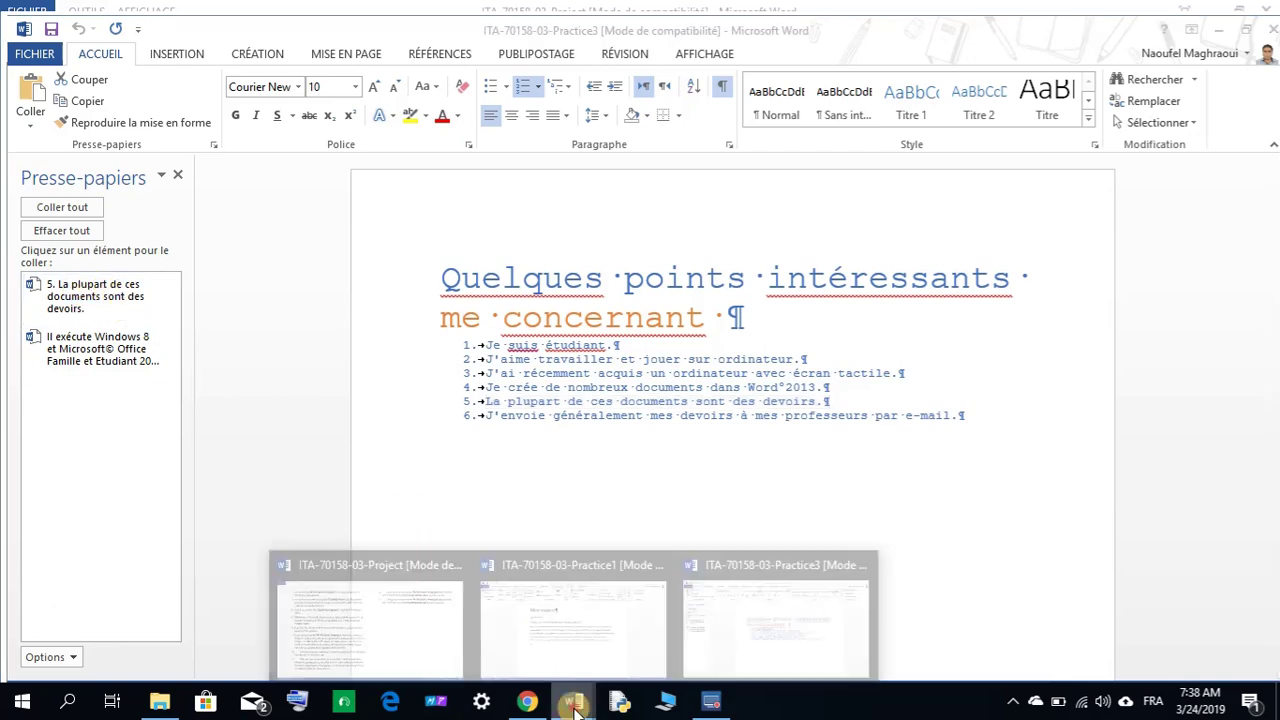
click(428, 648)
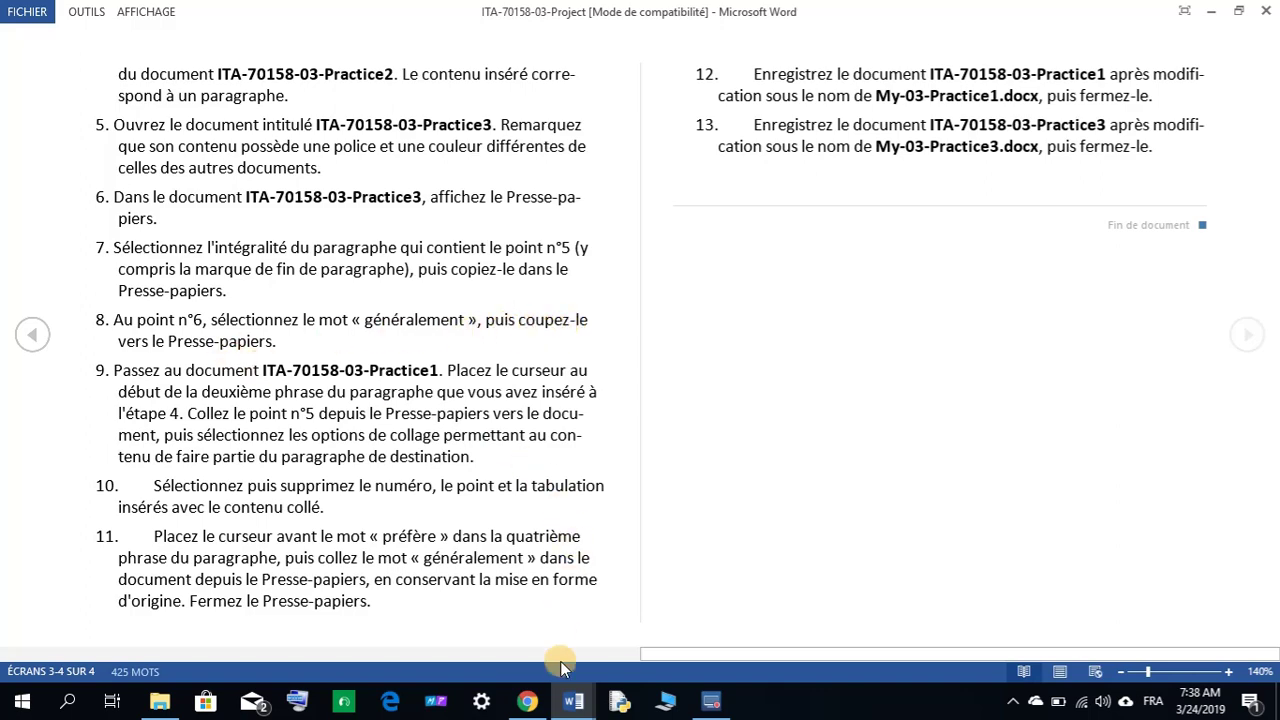
click(573, 703)
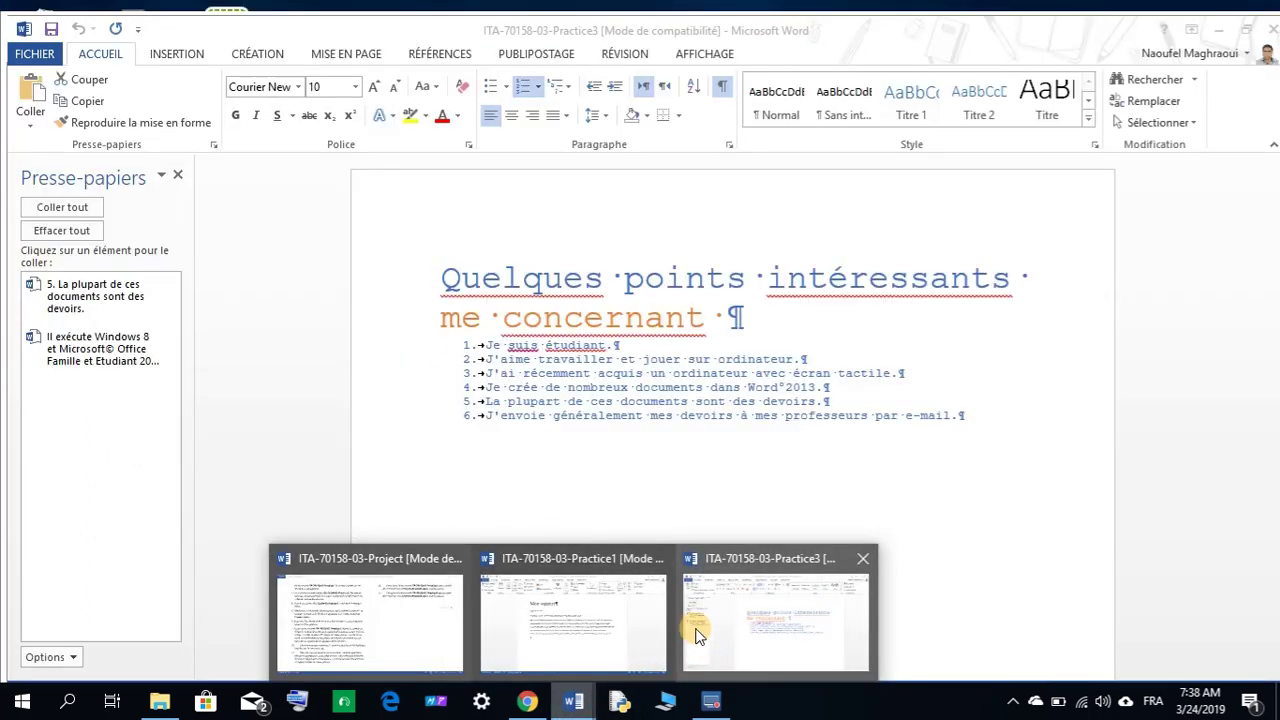
click(710, 630)
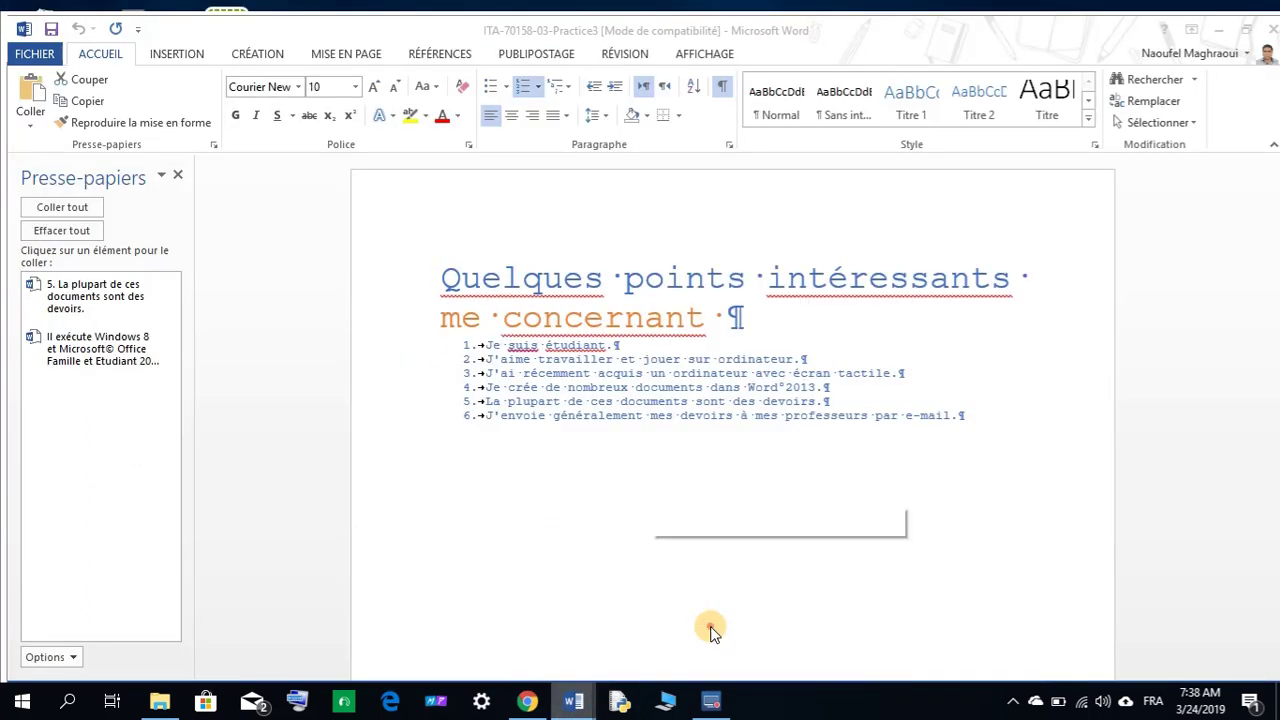
click(558, 416)
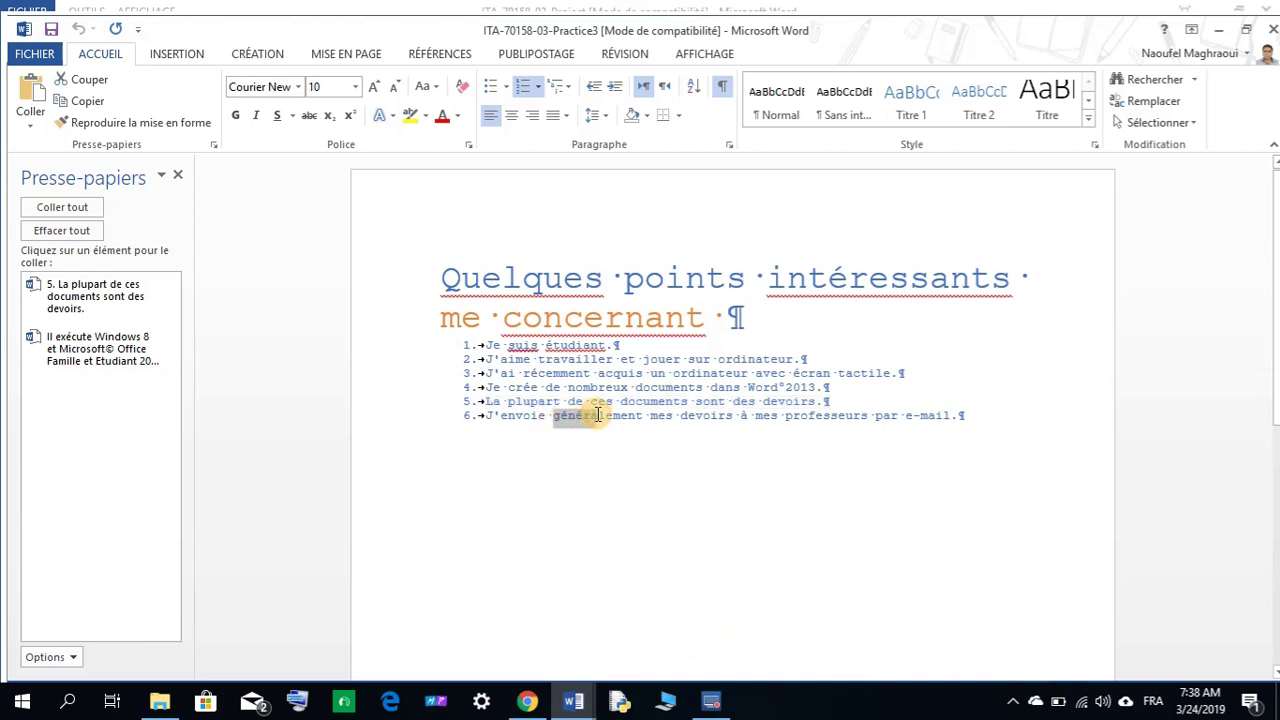
drag(645, 413, 638, 418)
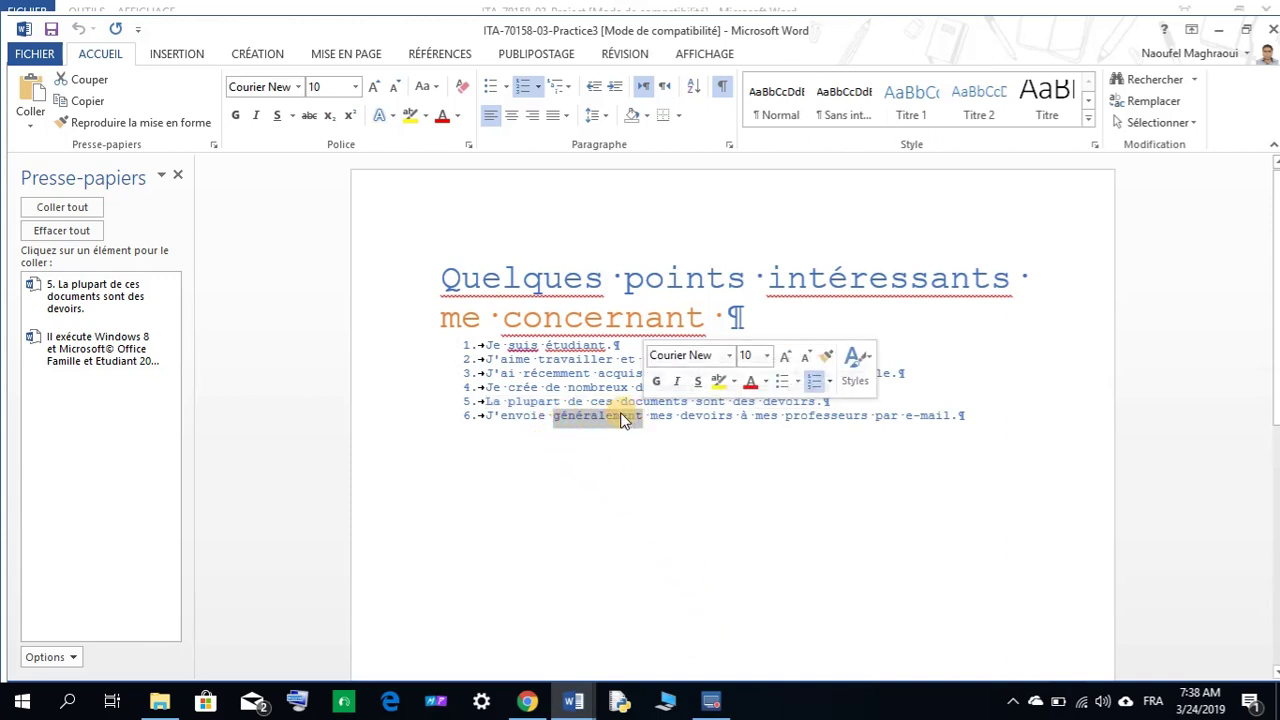
right_click(623, 419)
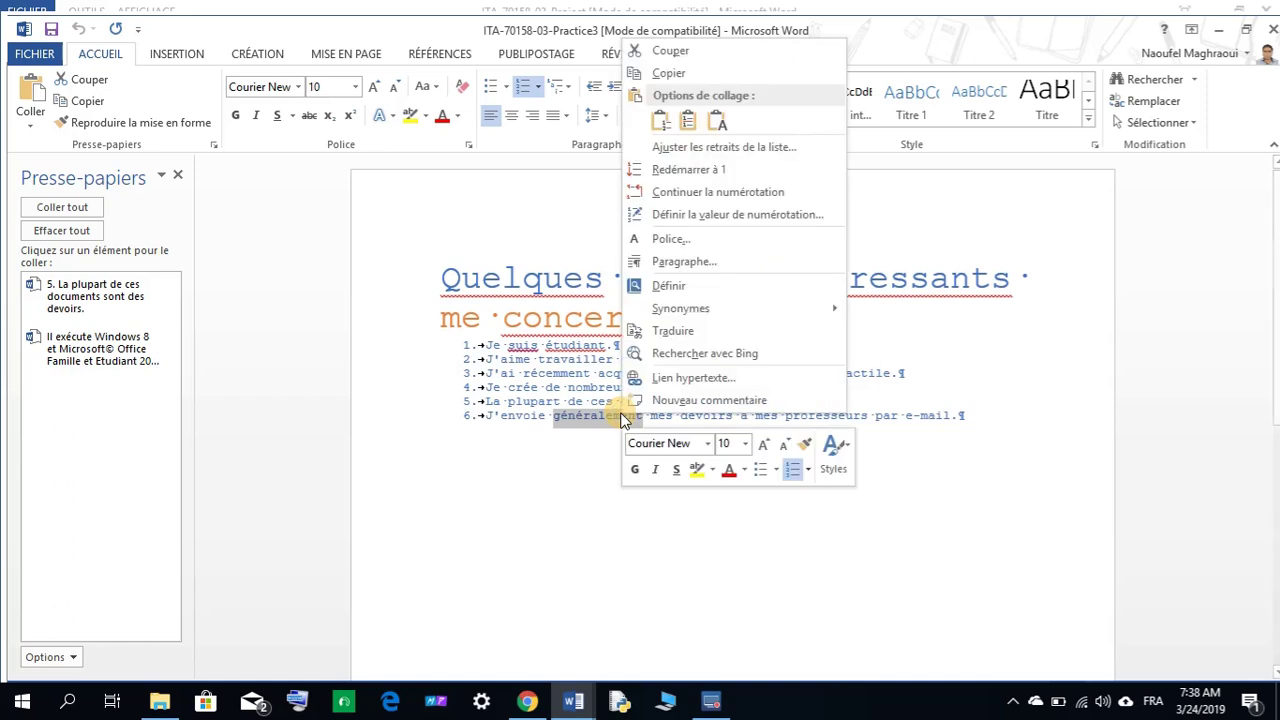
click(668, 74)
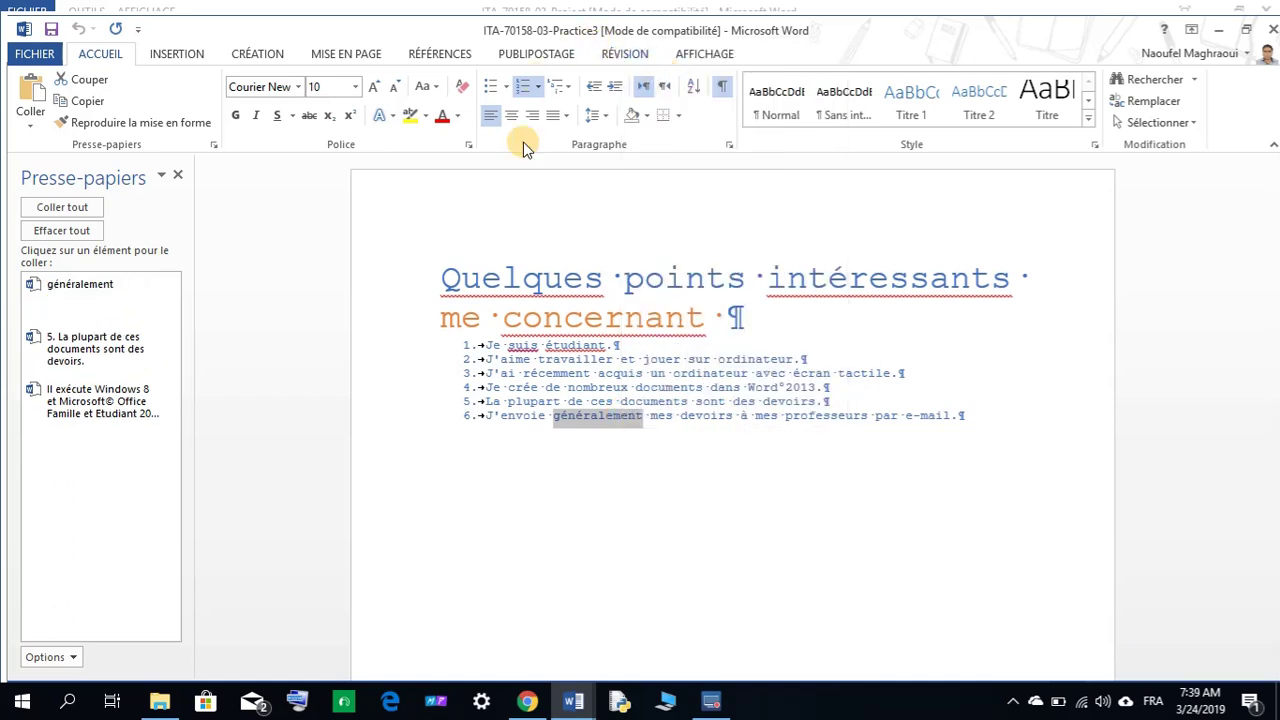
mouse_move(133, 313)
mouse_move(573, 700)
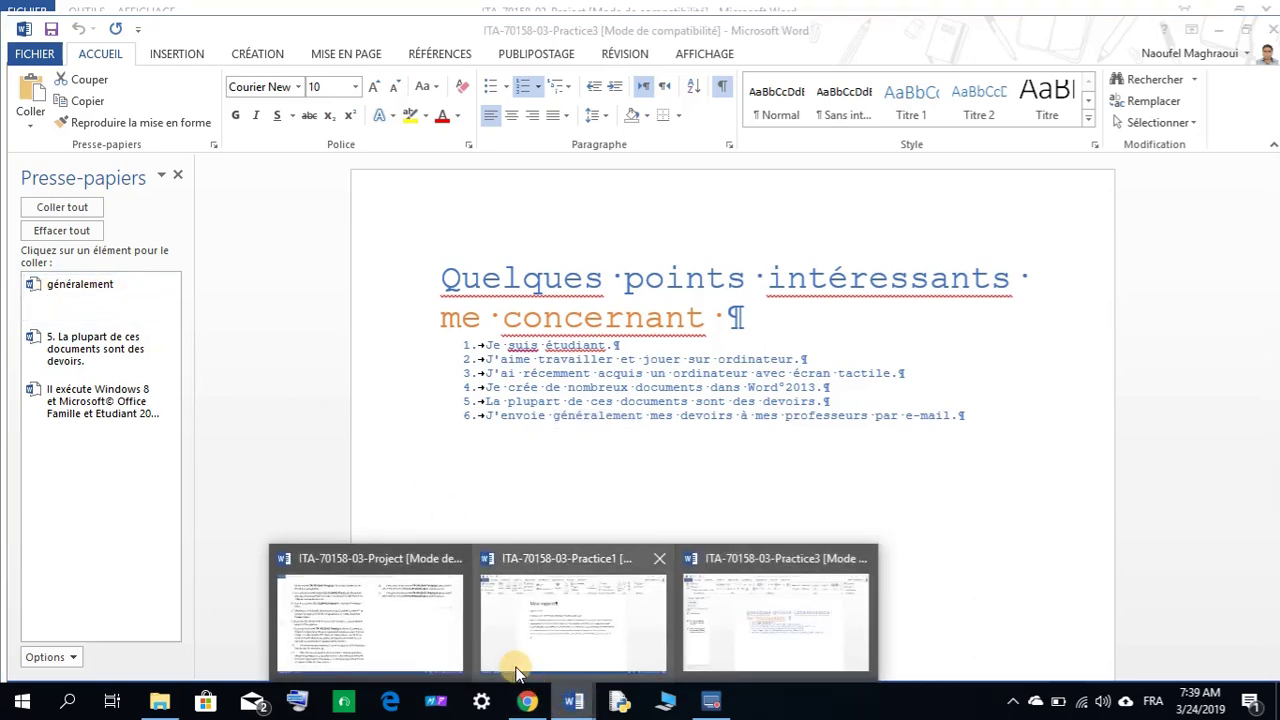
Step: Recheck instruction 8 of the project document, then cut the word "généralement" from item 6 of Practice3 to the Clipboard
click(434, 640)
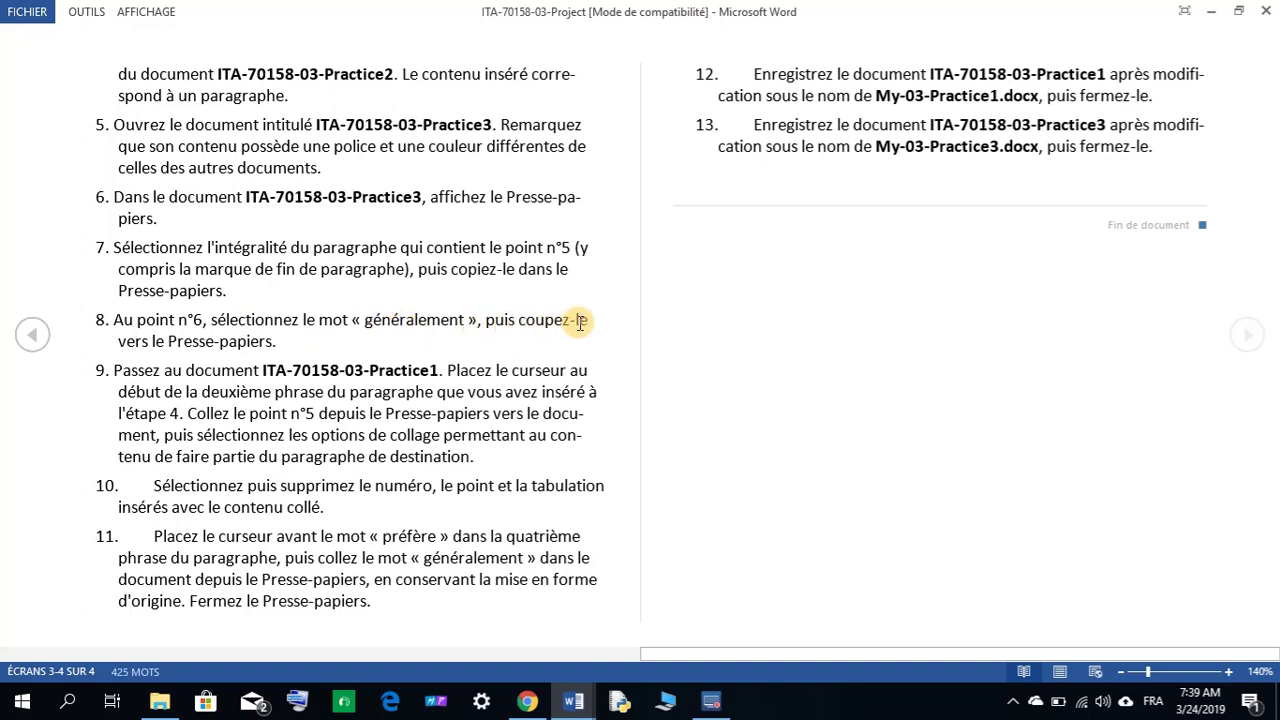
click(573, 700)
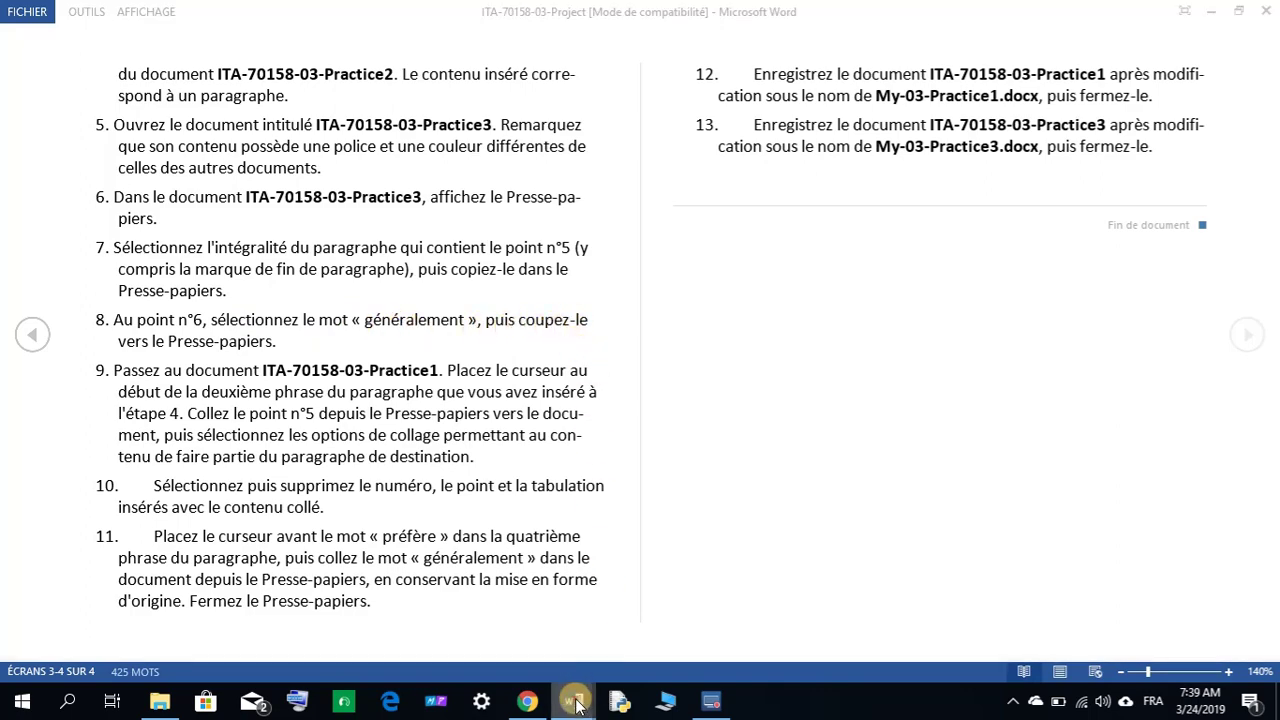
click(726, 608)
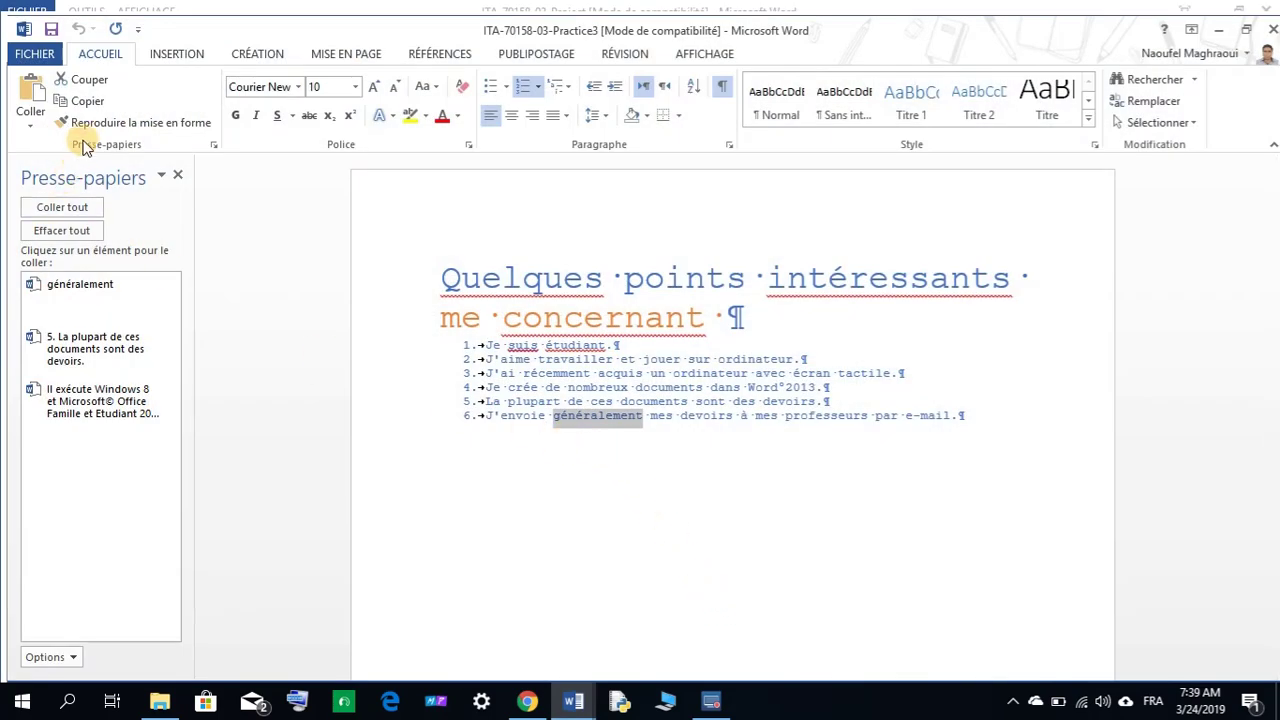
right_click(578, 421)
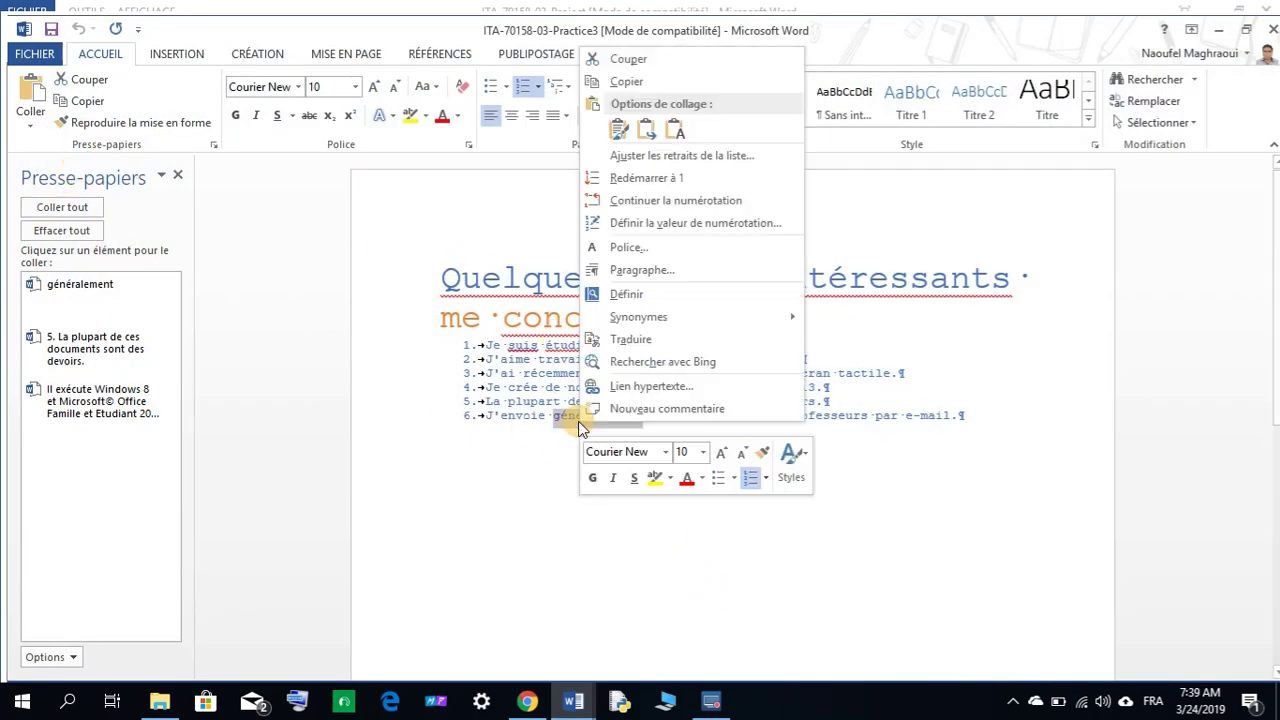
click(630, 59)
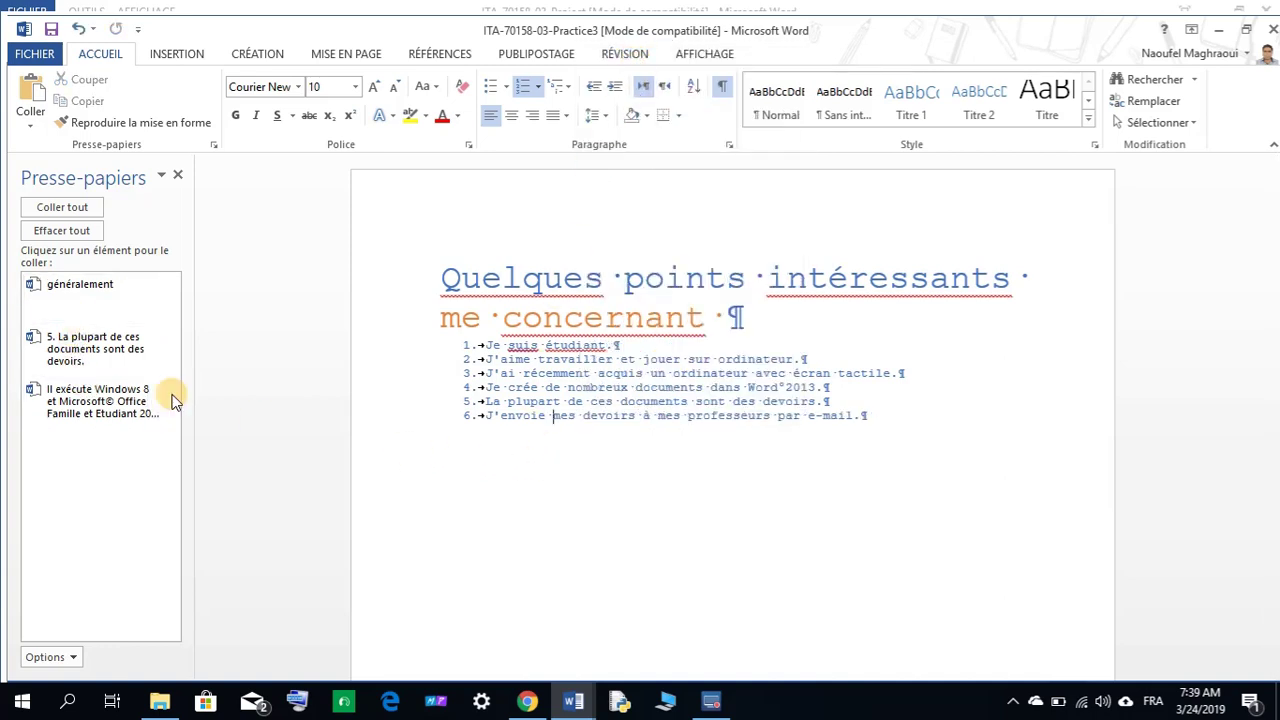
Step: Read instruction 9 in the project document, then switch to ITA-70158-03-Practice1
click(530, 698)
click(572, 702)
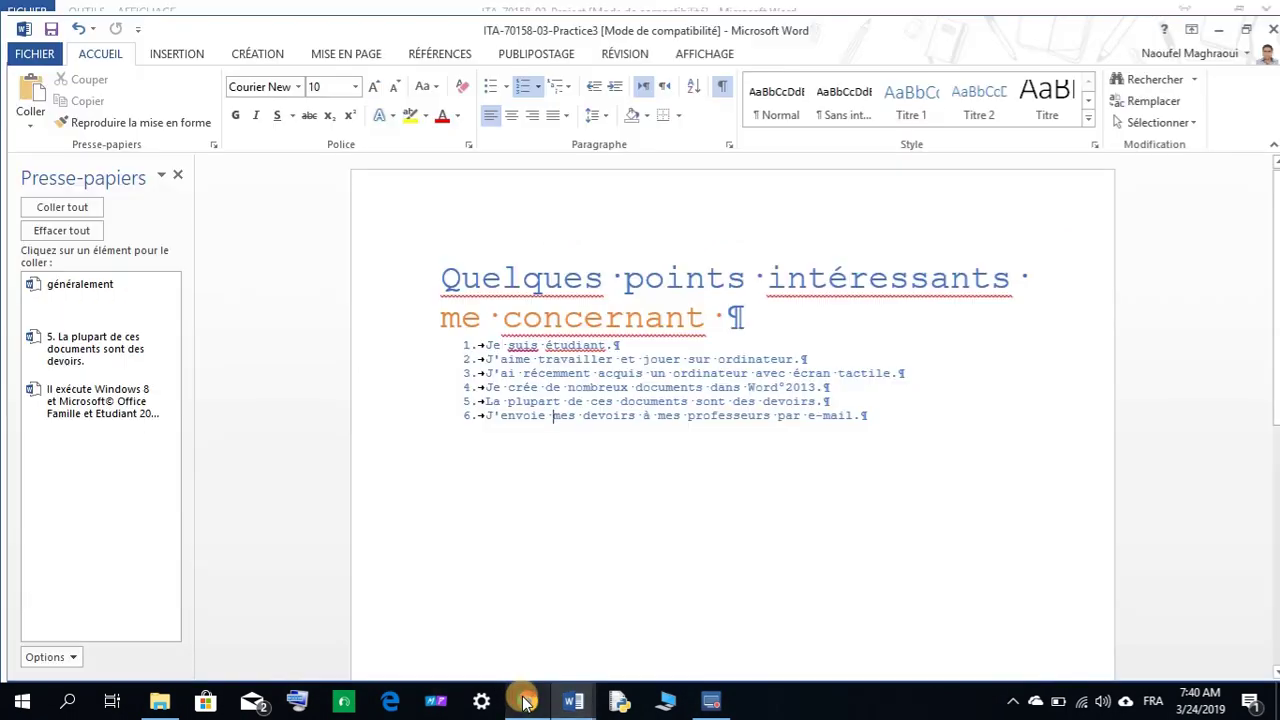
mouse_move(572, 702)
click(459, 657)
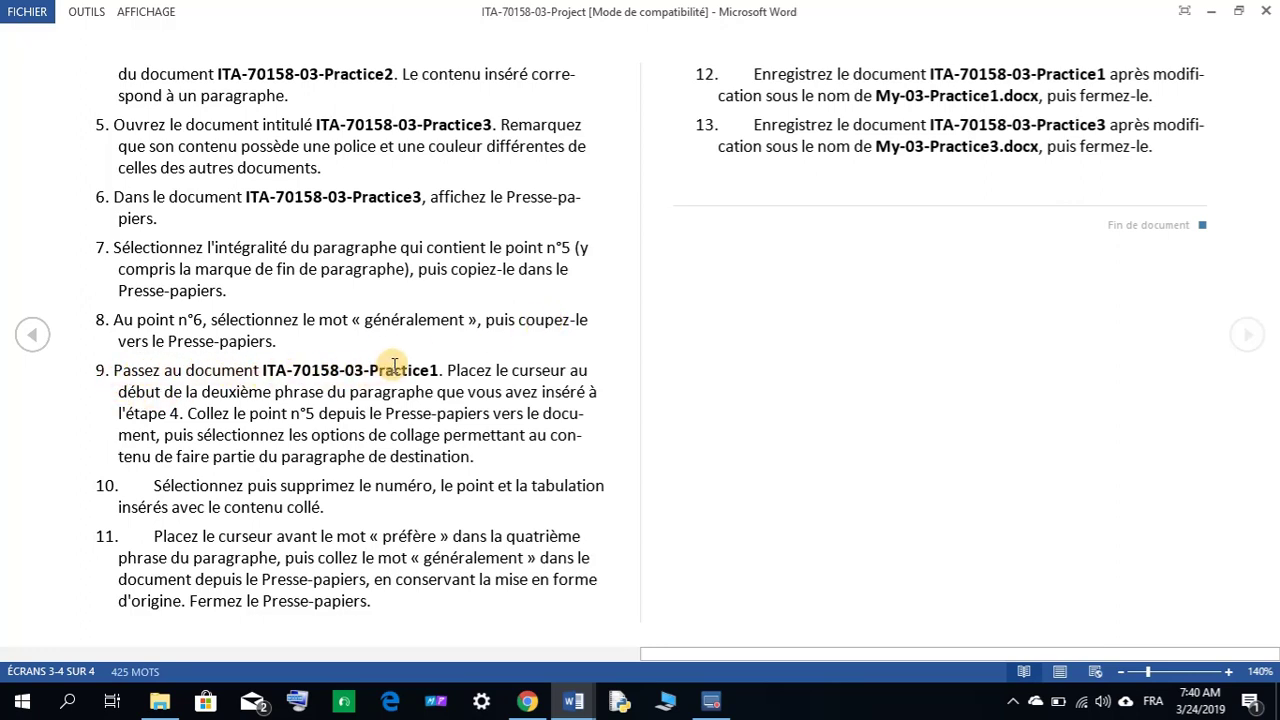
mouse_move(568, 705)
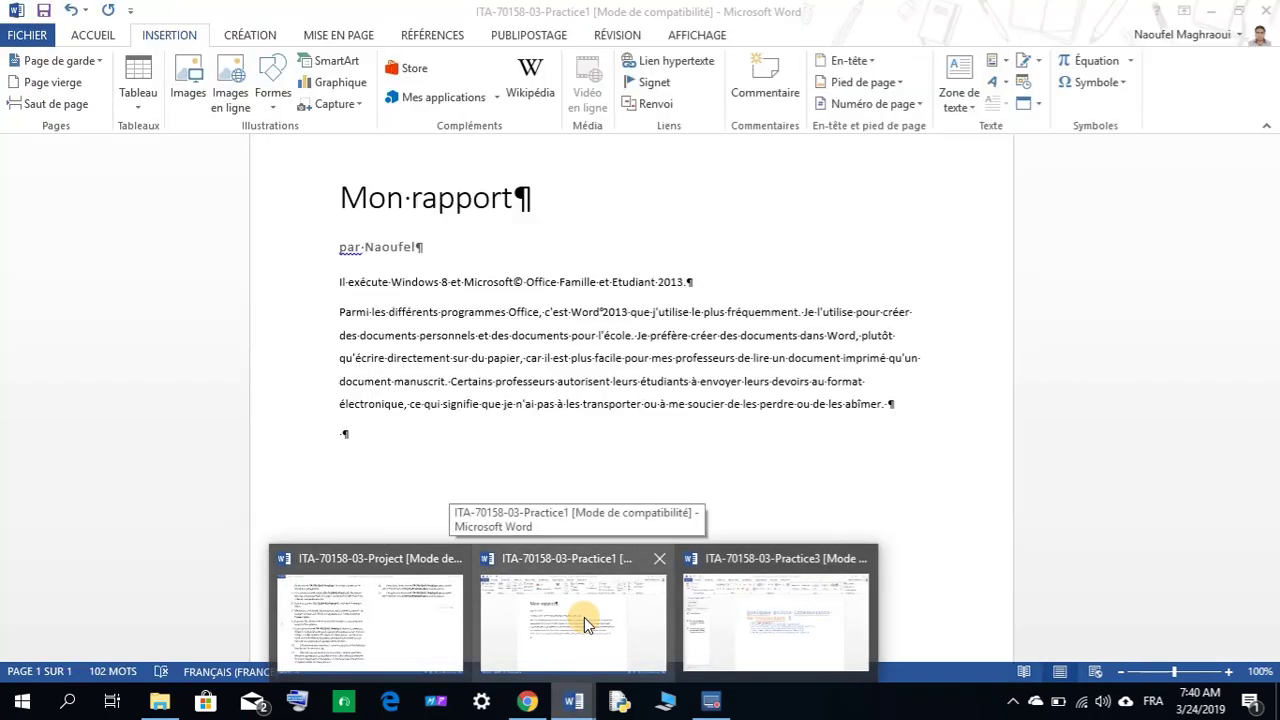
click(585, 624)
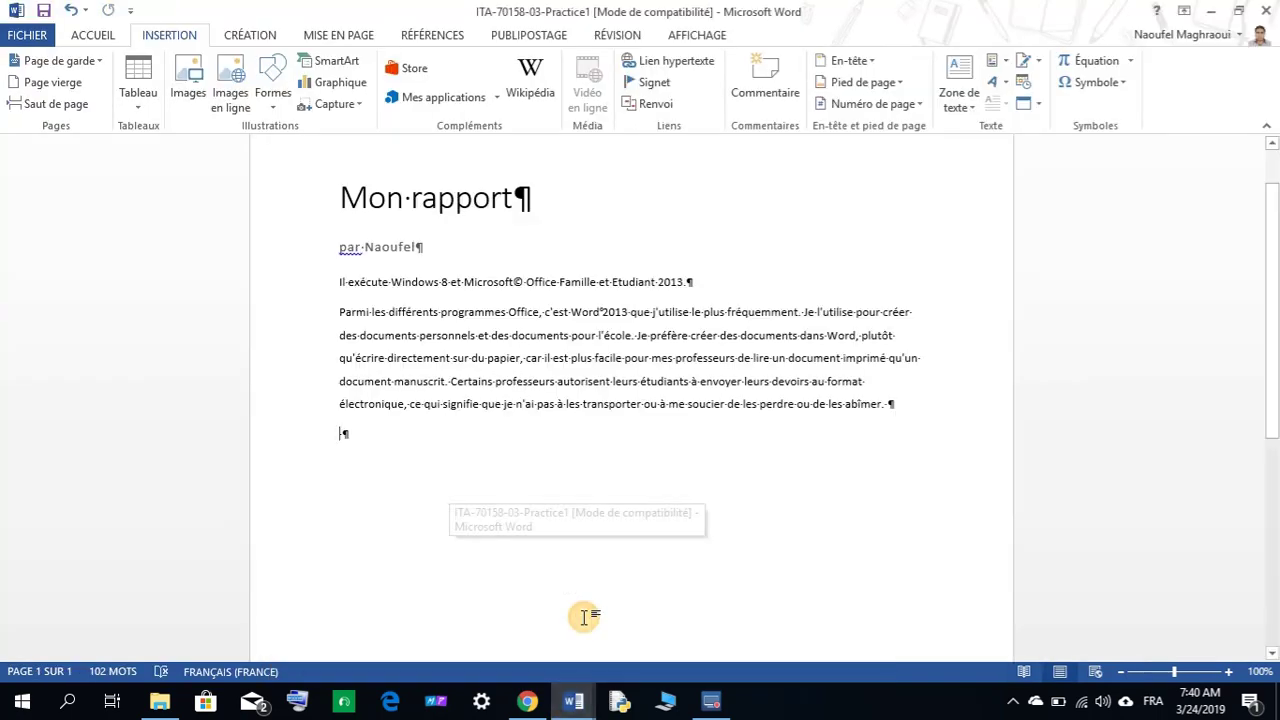
Step: Place the insertion point before the second sentence, "Je l'utilise pour créer", in the paragraph of Practice1 that starts with "Parmi"
mouse_move(577, 698)
mouse_move(438, 660)
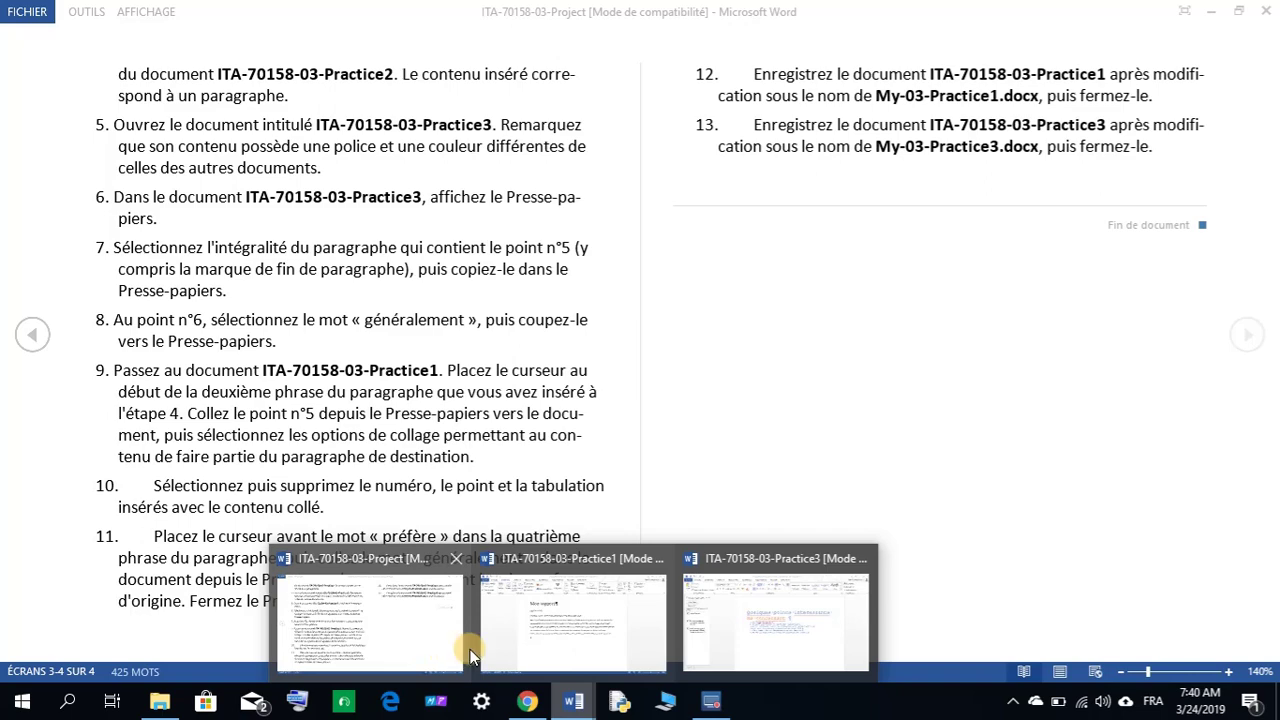
mouse_move(530, 643)
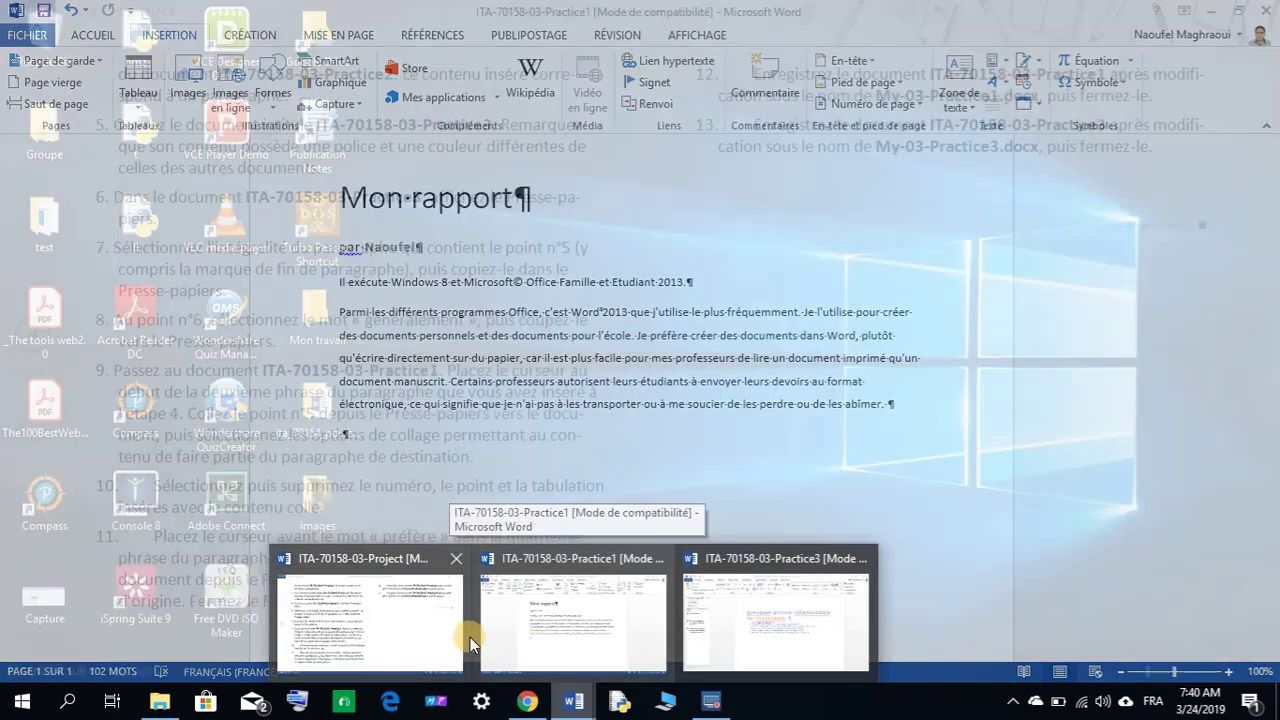
mouse_move(457, 640)
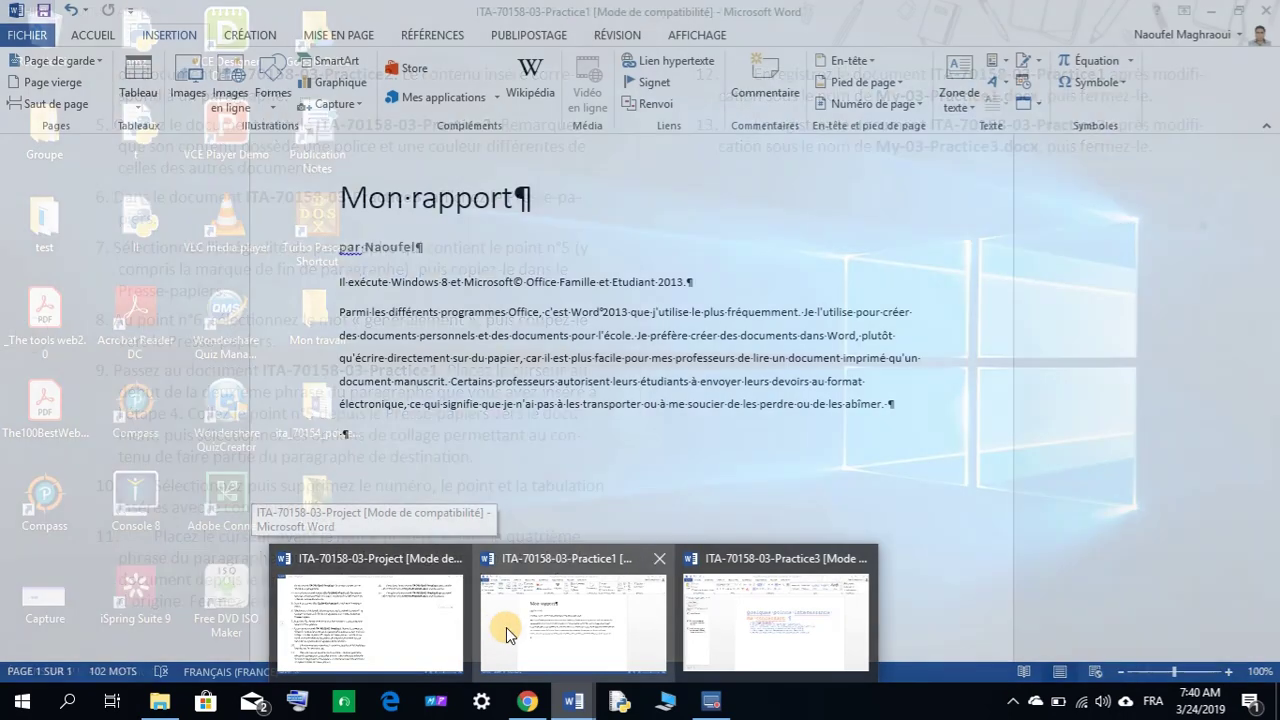
click(506, 627)
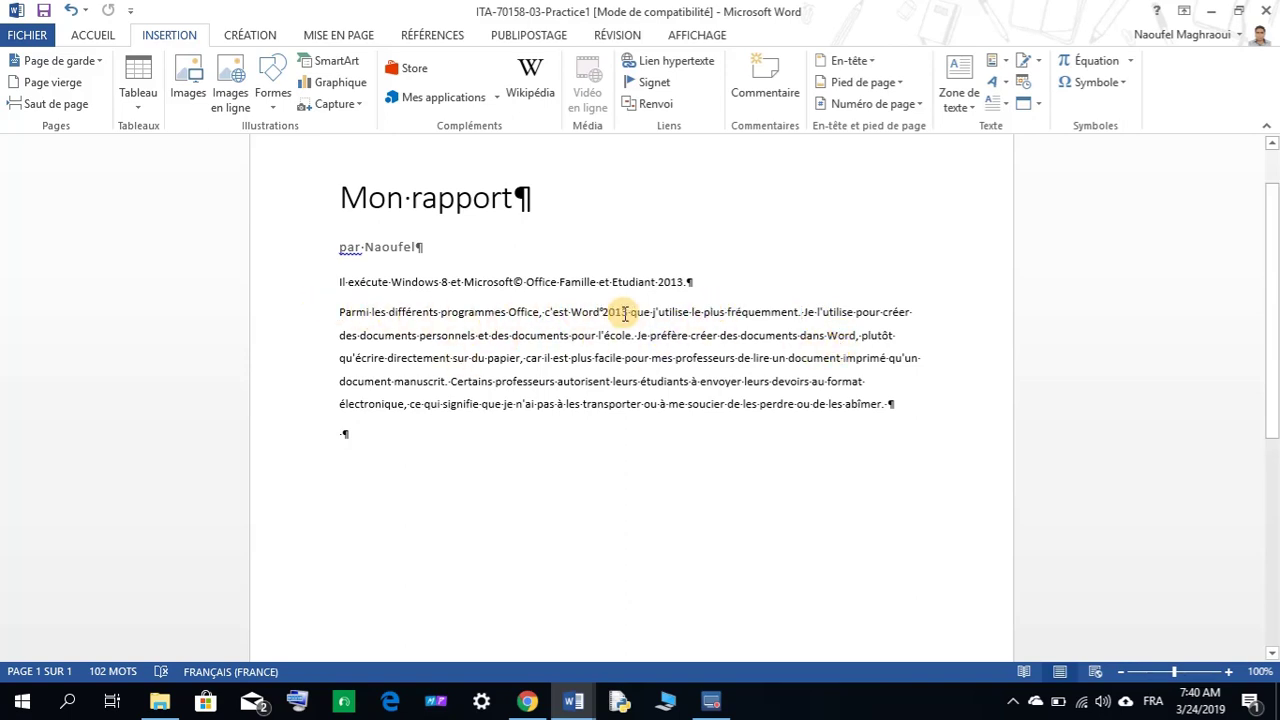
click(802, 312)
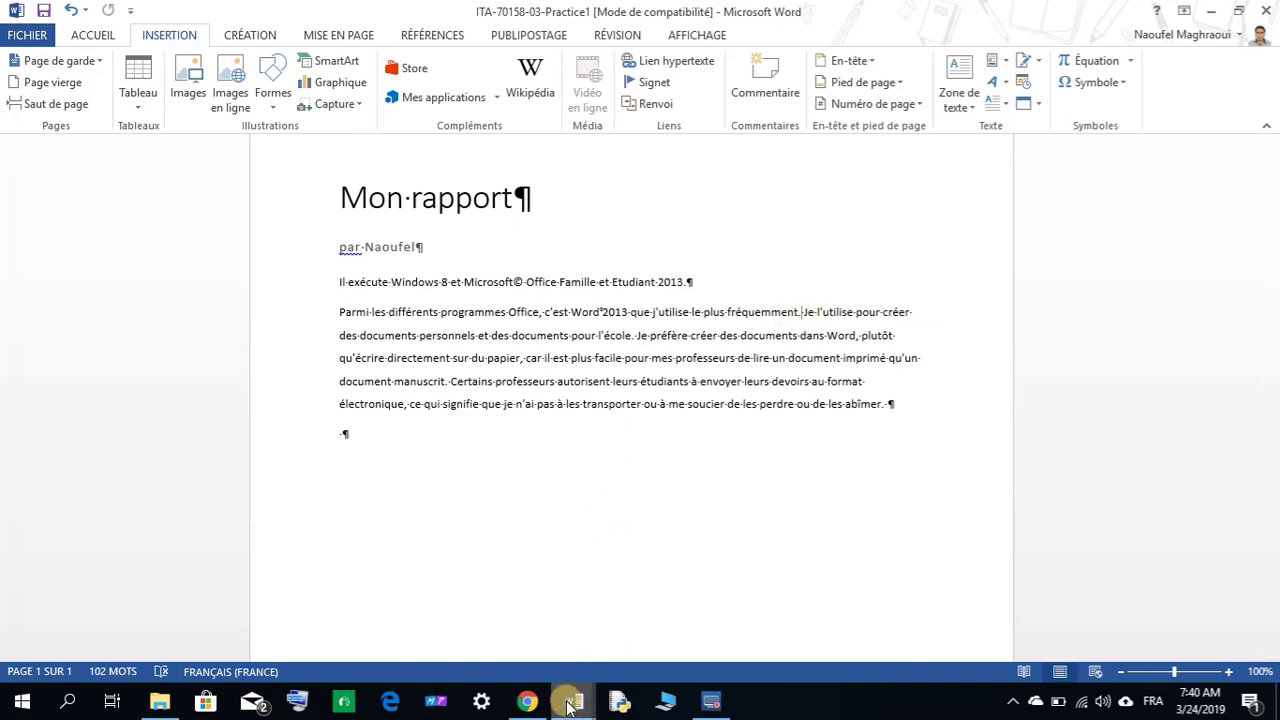
Step: Recheck instruction 9, then display the Office Clipboard in Practice1 and paste the copied item 5 before the second sentence
mouse_move(448, 652)
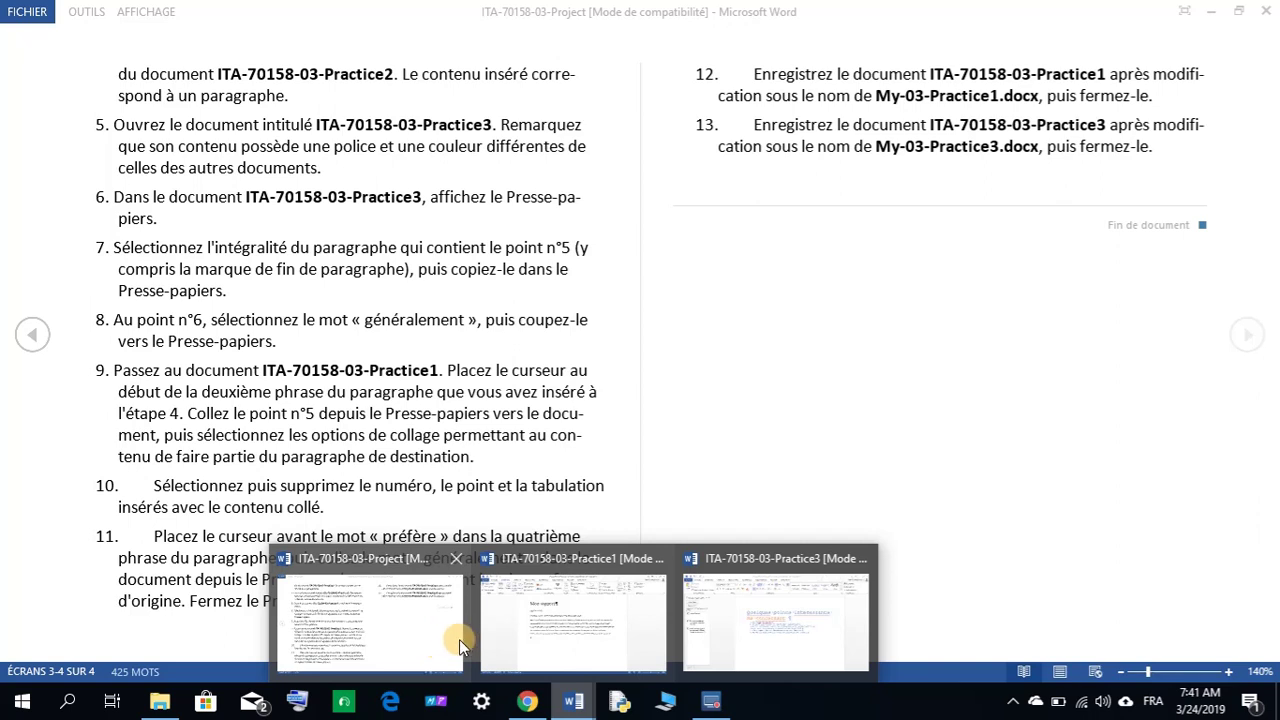
click(428, 634)
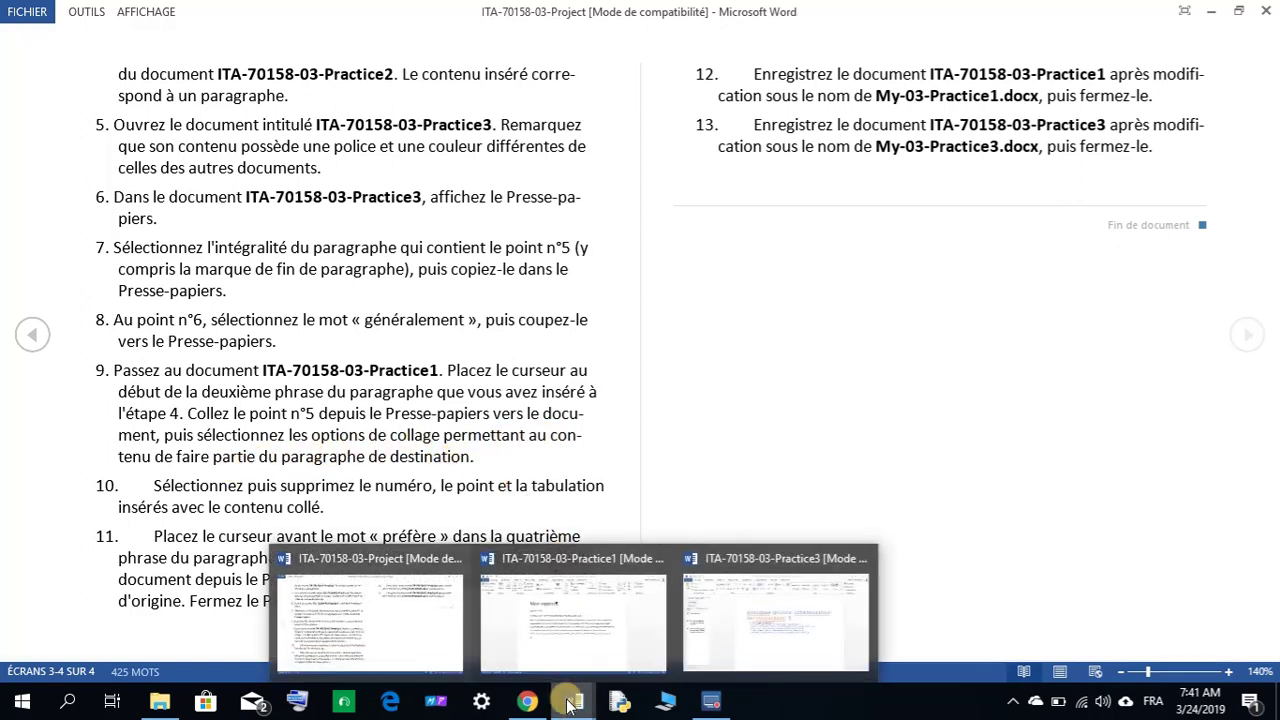
mouse_move(745, 625)
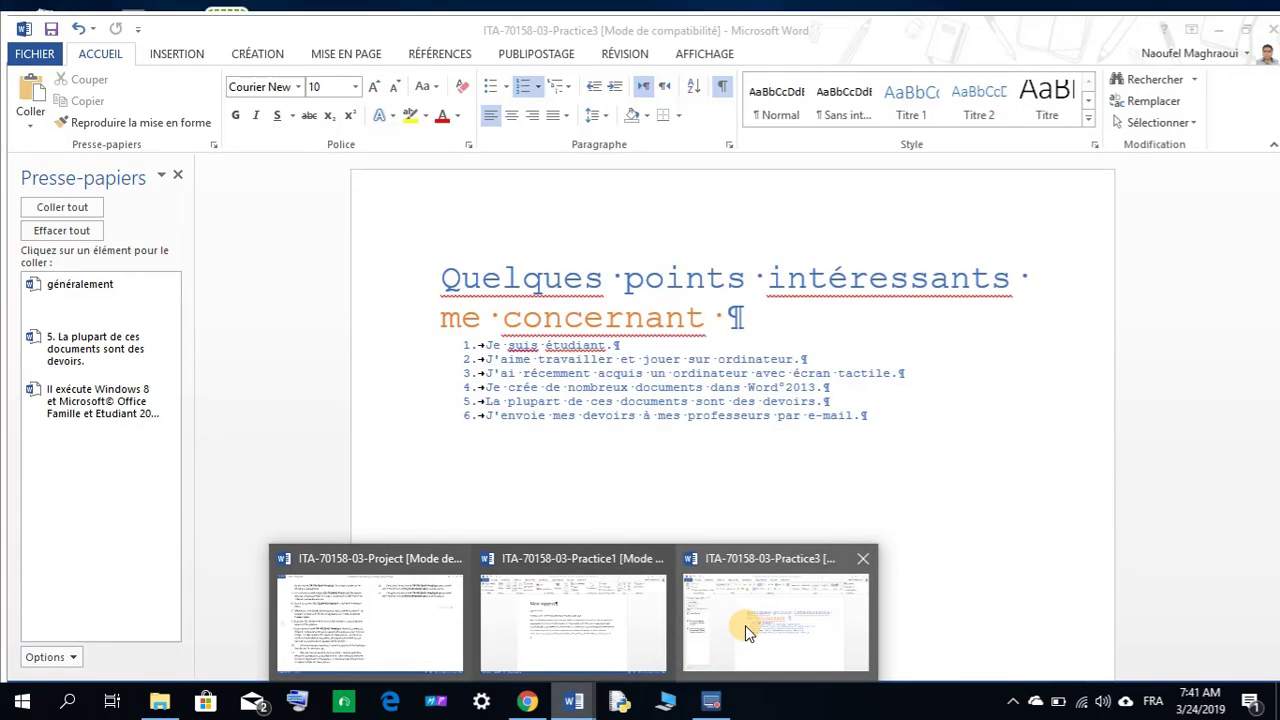
click(628, 615)
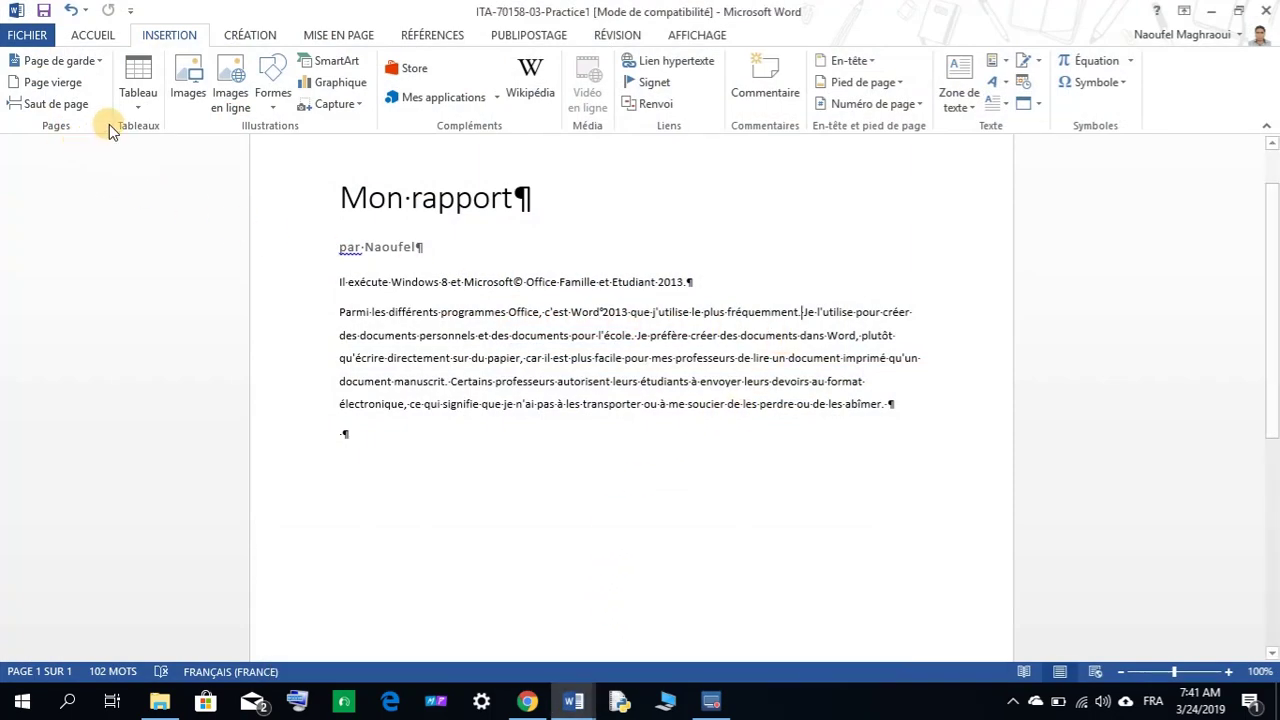
click(95, 38)
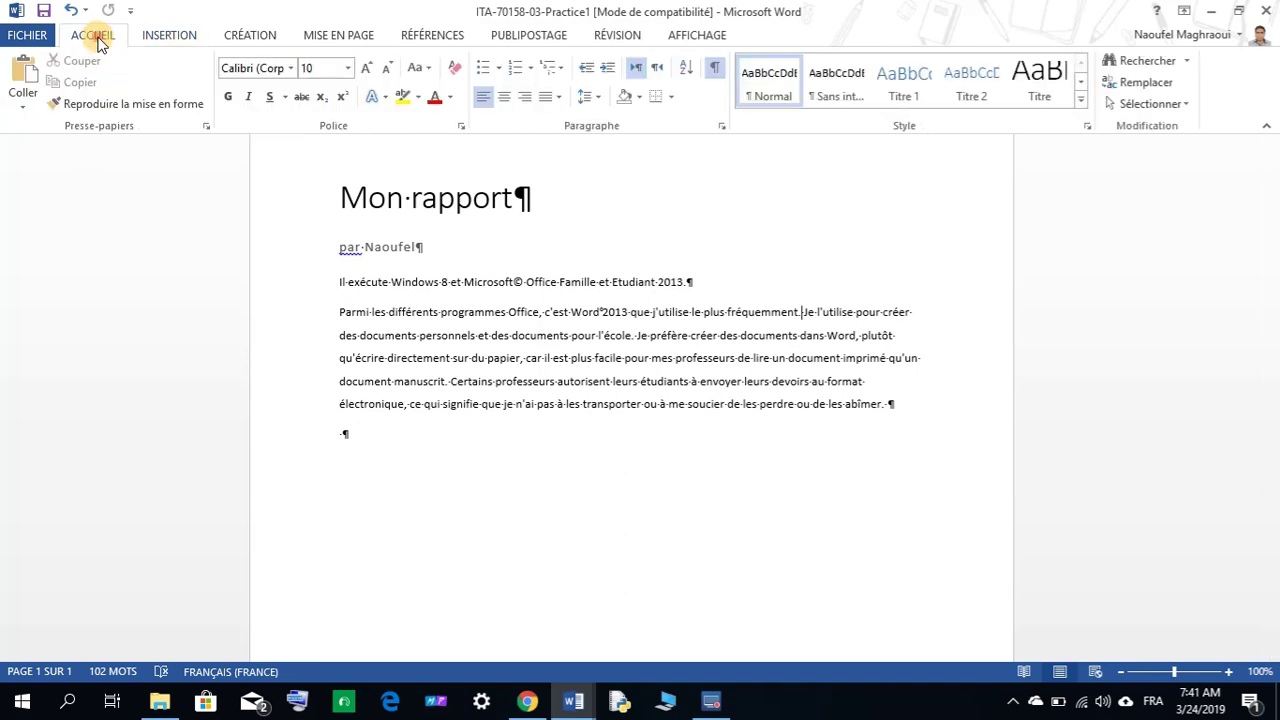
click(206, 125)
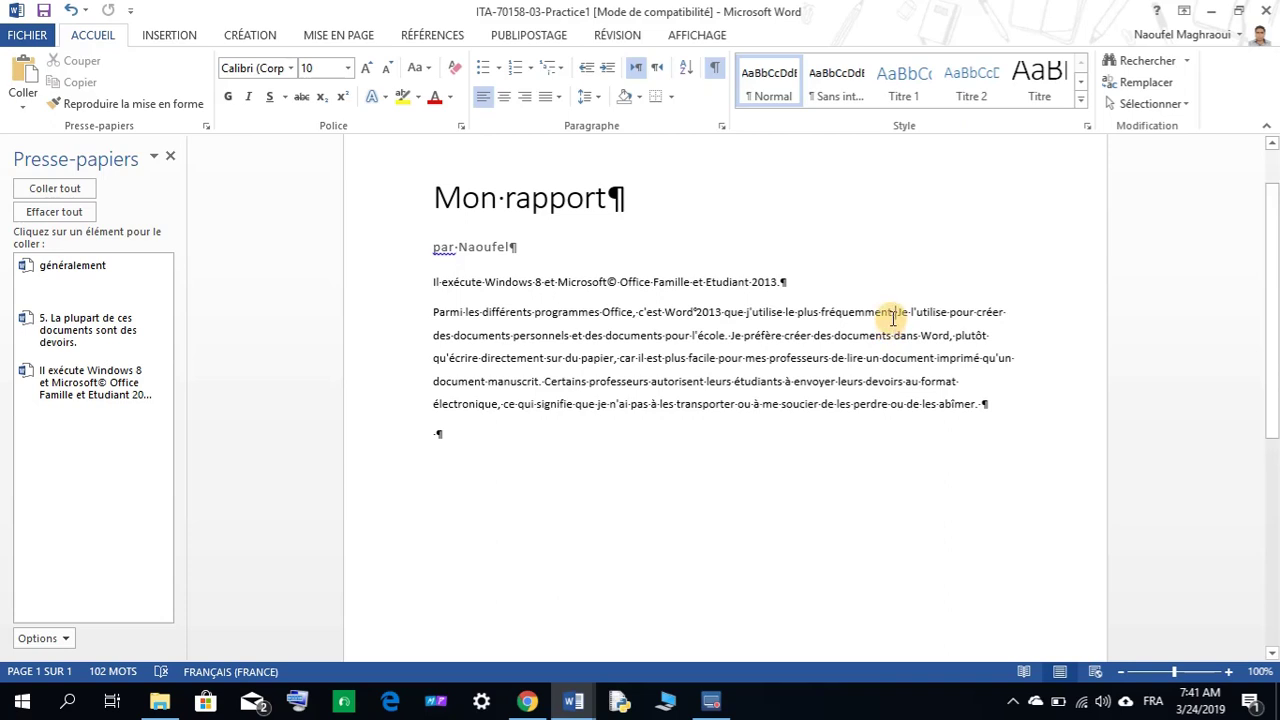
click(72, 338)
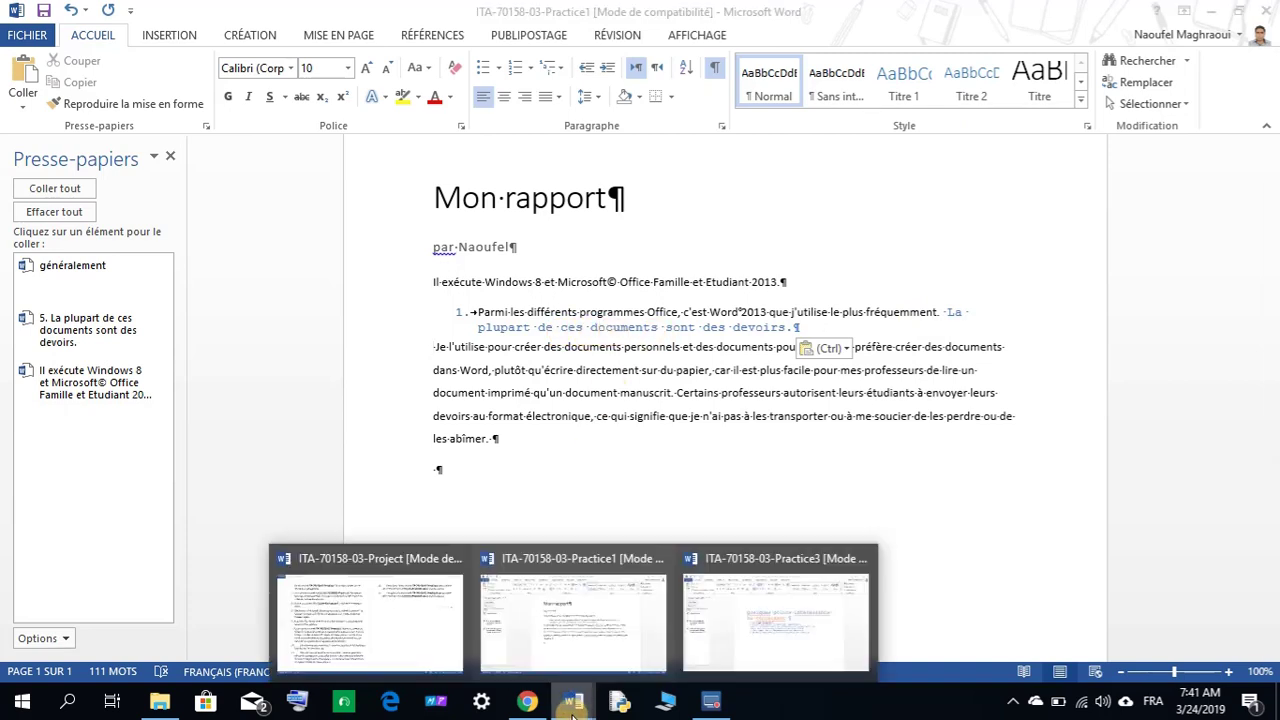
Step: Check the paste option required by instruction 9, then try the first paste option on the item 5 text in Practice1
click(438, 655)
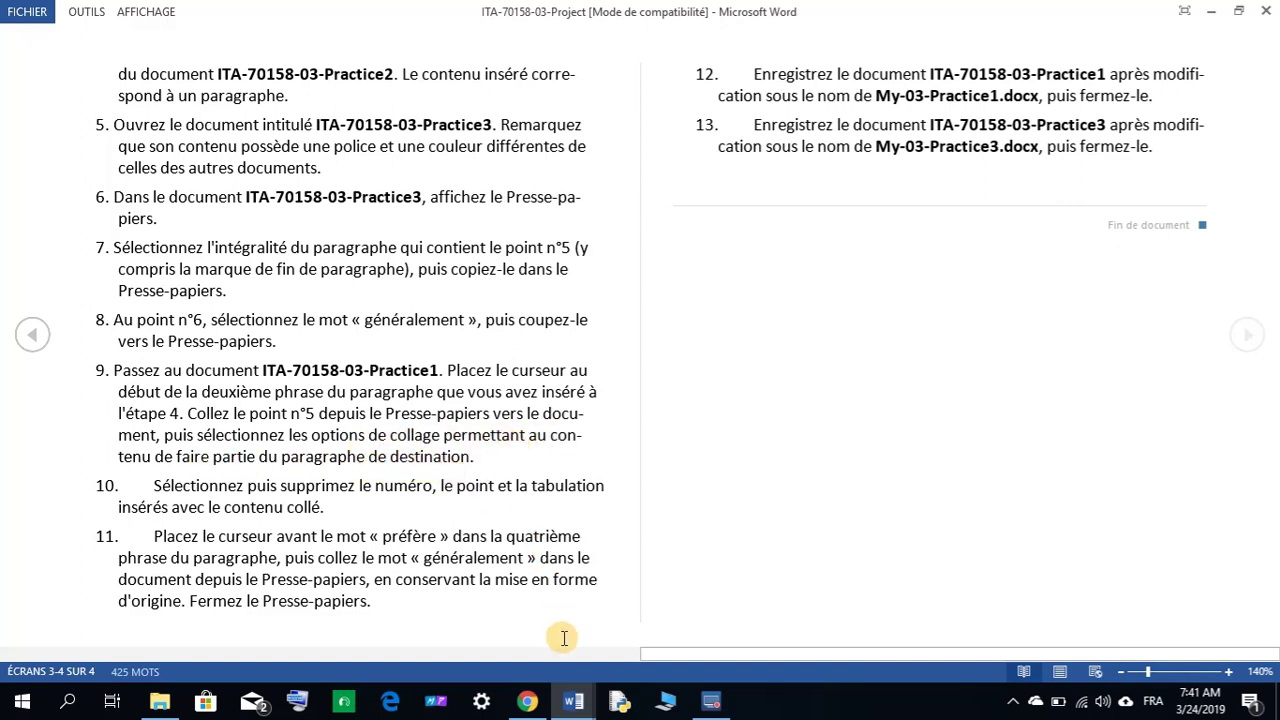
mouse_move(573, 700)
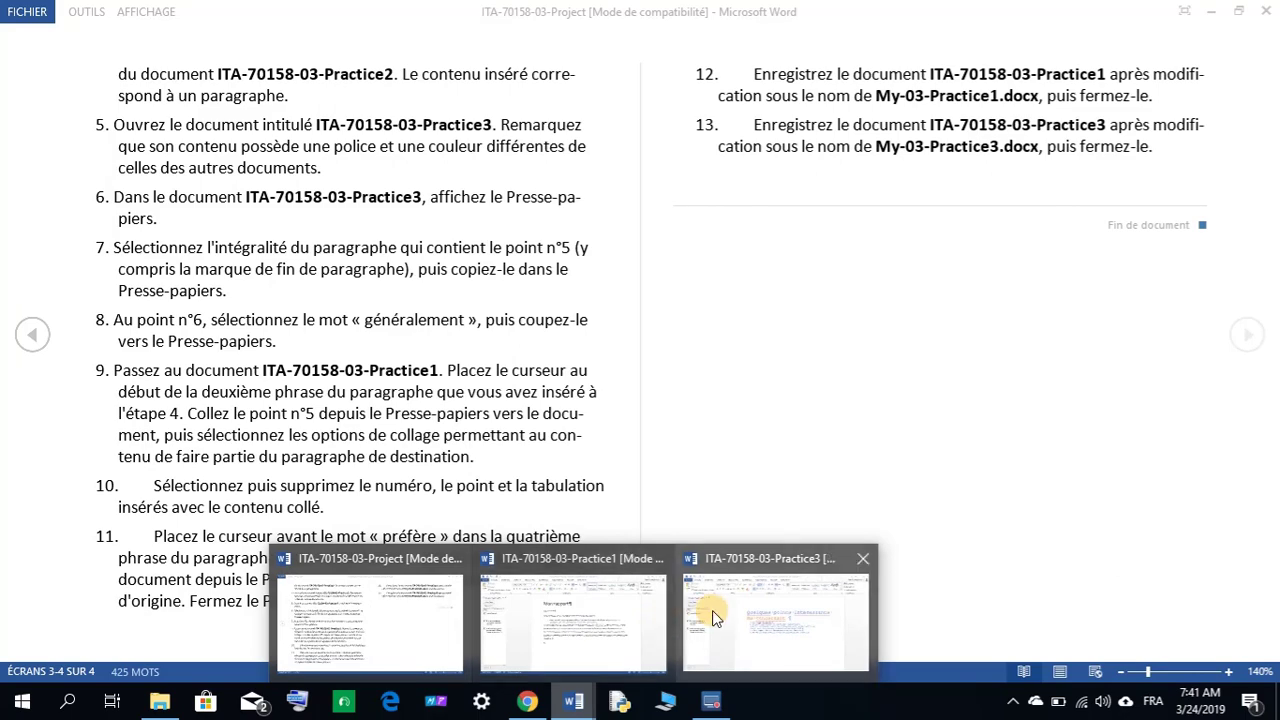
mouse_move(712, 610)
click(646, 607)
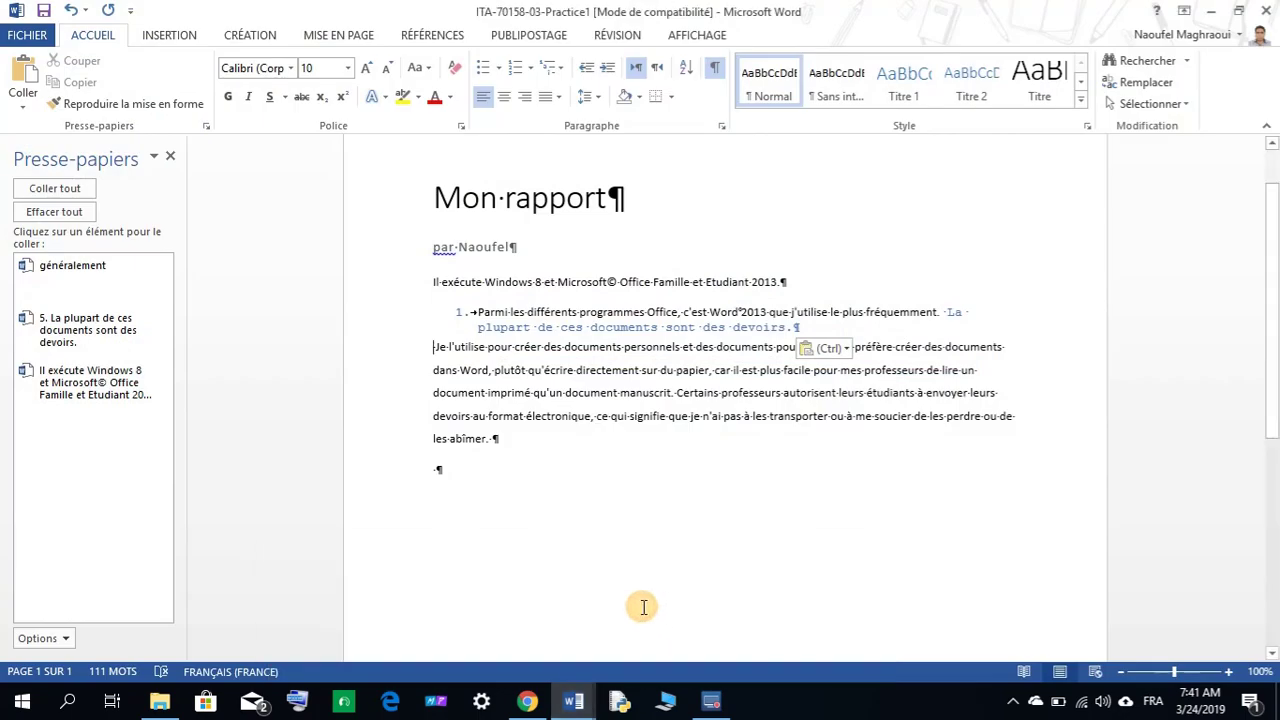
click(849, 350)
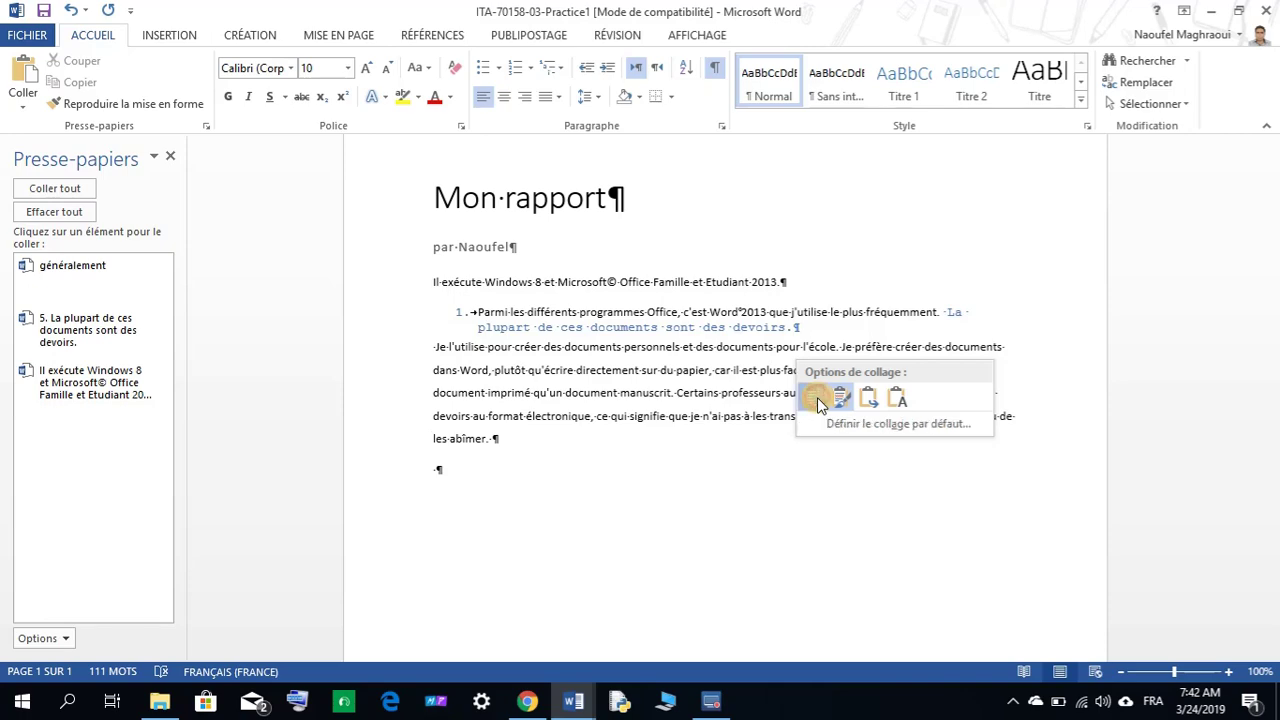
click(817, 397)
Step: Reread instruction 9, then change the pasted item 5 text in Practice1 to the "Conserver uniquement le texte" paste option
click(573, 700)
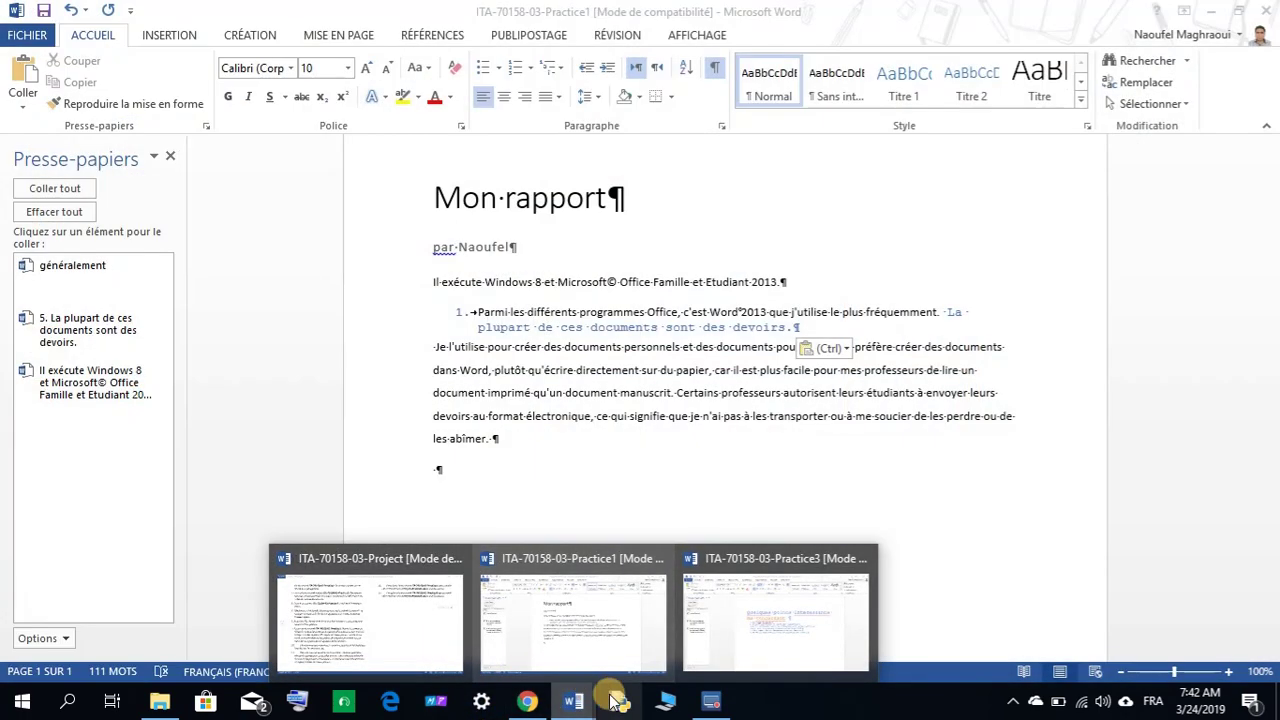
click(438, 655)
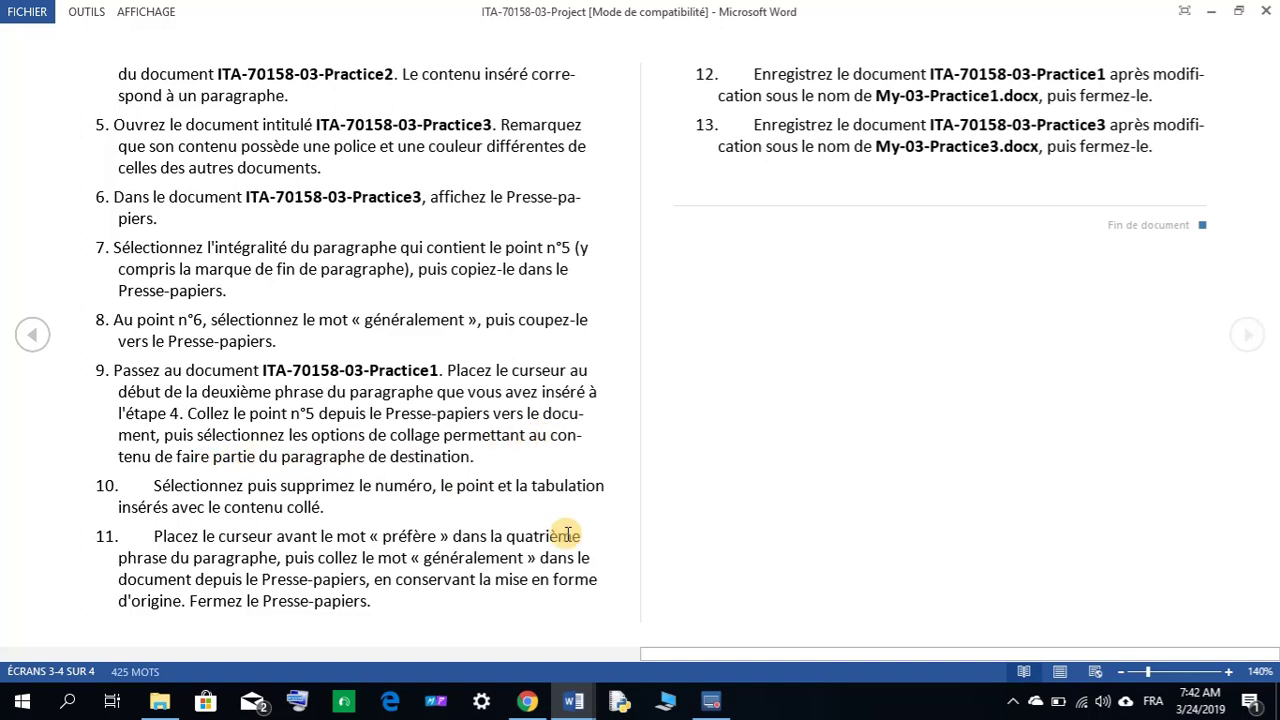
click(576, 703)
click(634, 644)
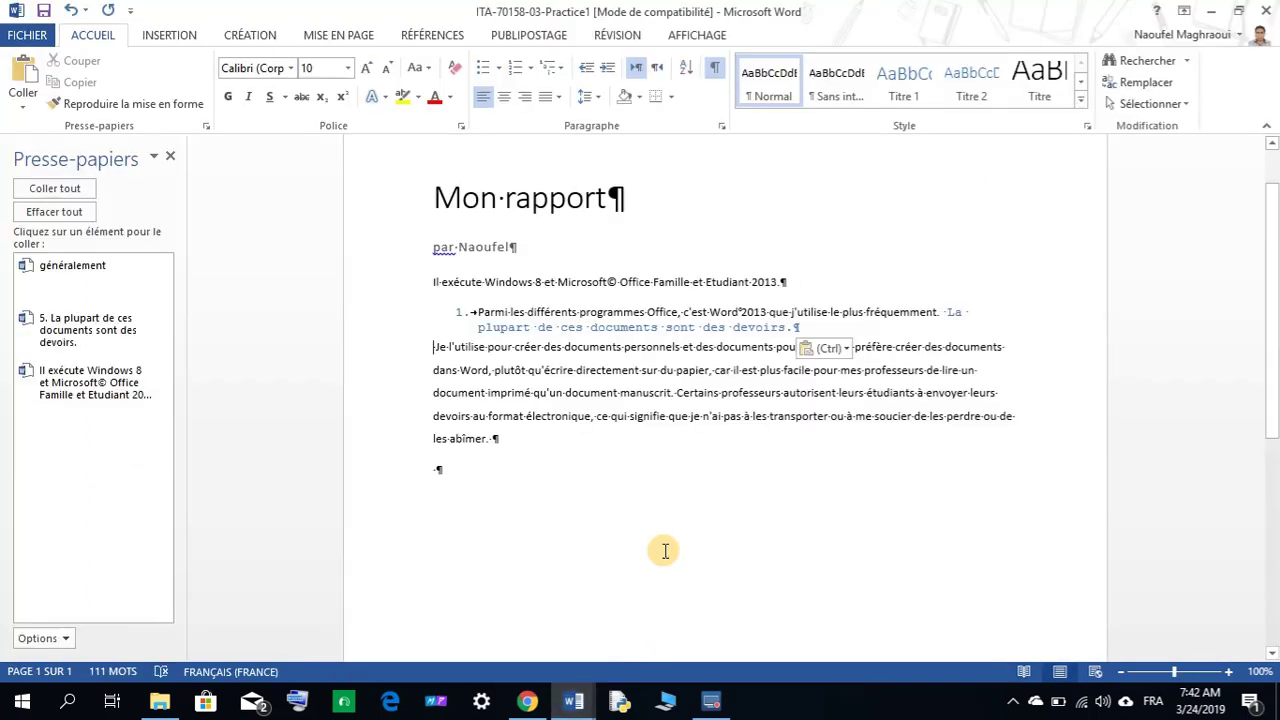
click(843, 355)
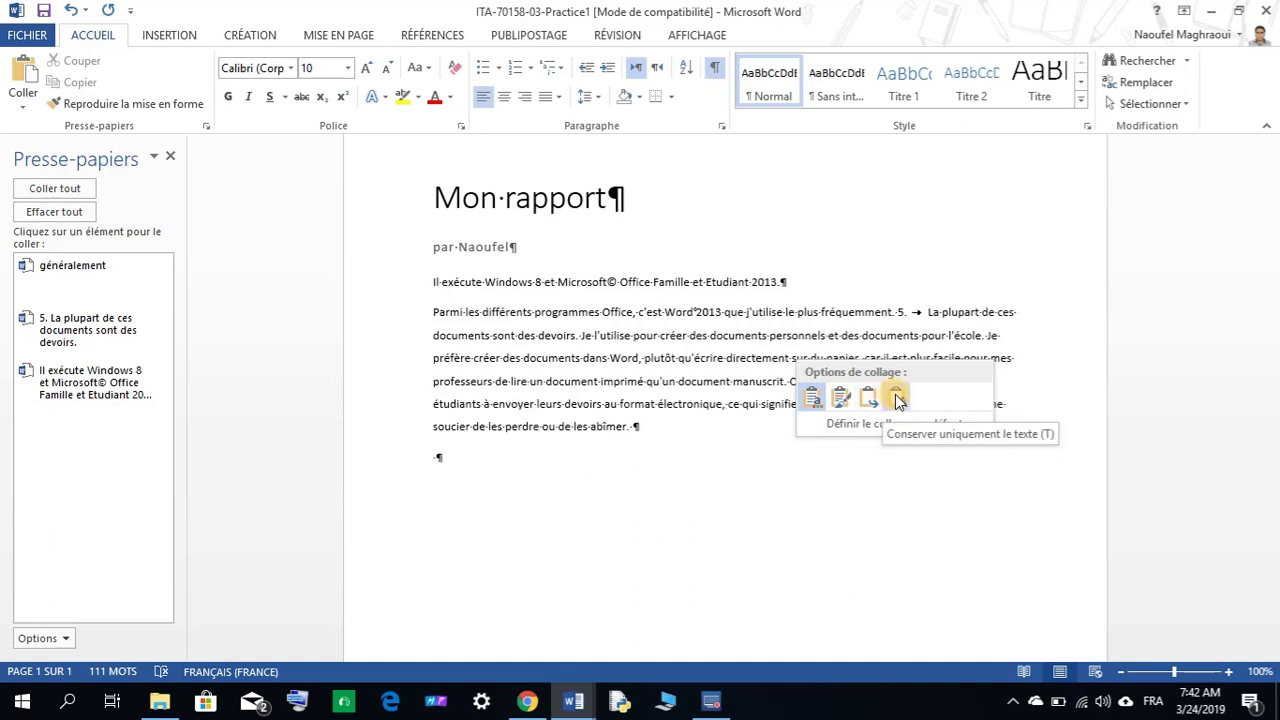
click(896, 398)
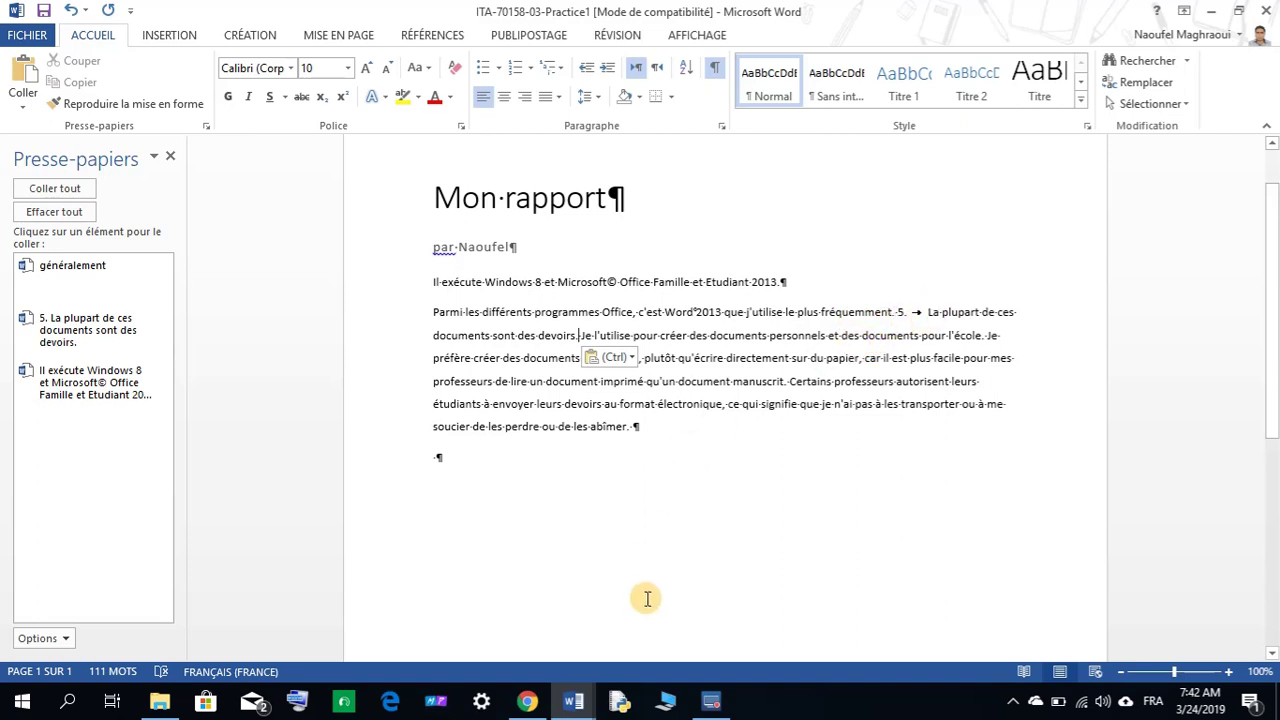
Step: Read instruction 10, then delete the number, period and tab before "La plupart de ces documents" in Practice1
mouse_move(573, 700)
click(404, 650)
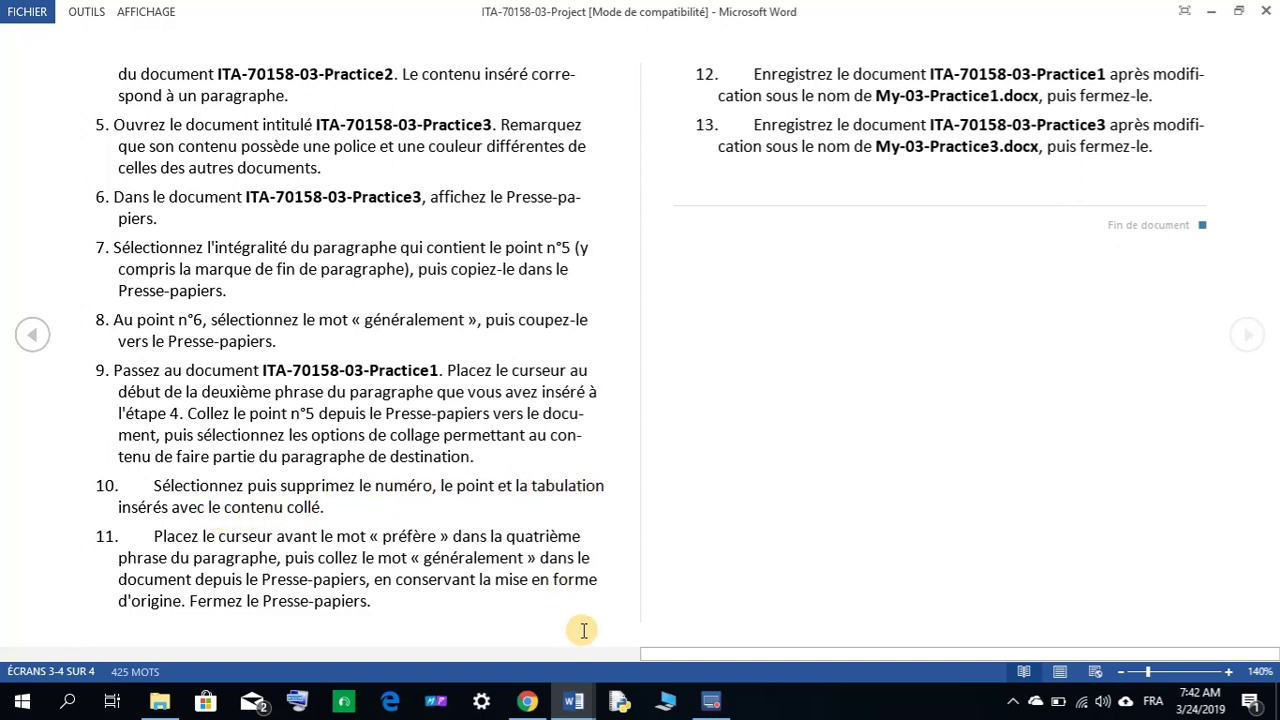
mouse_move(573, 700)
mouse_move(768, 620)
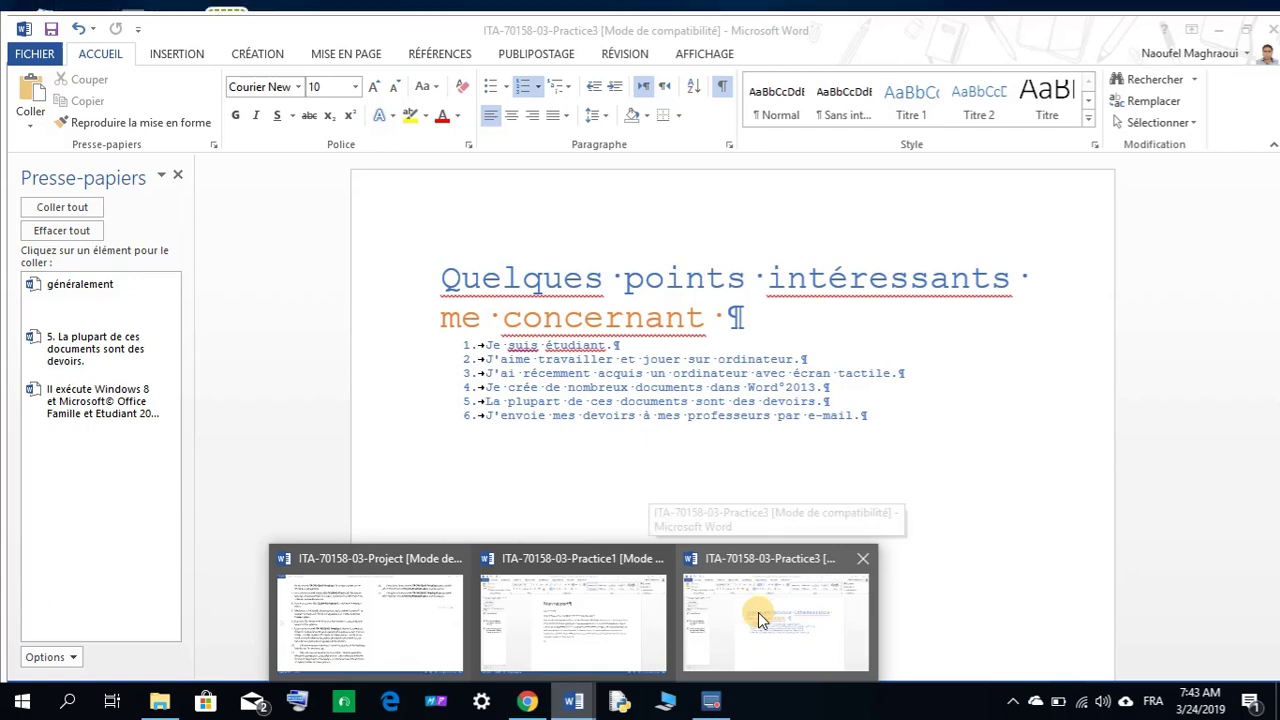
click(639, 615)
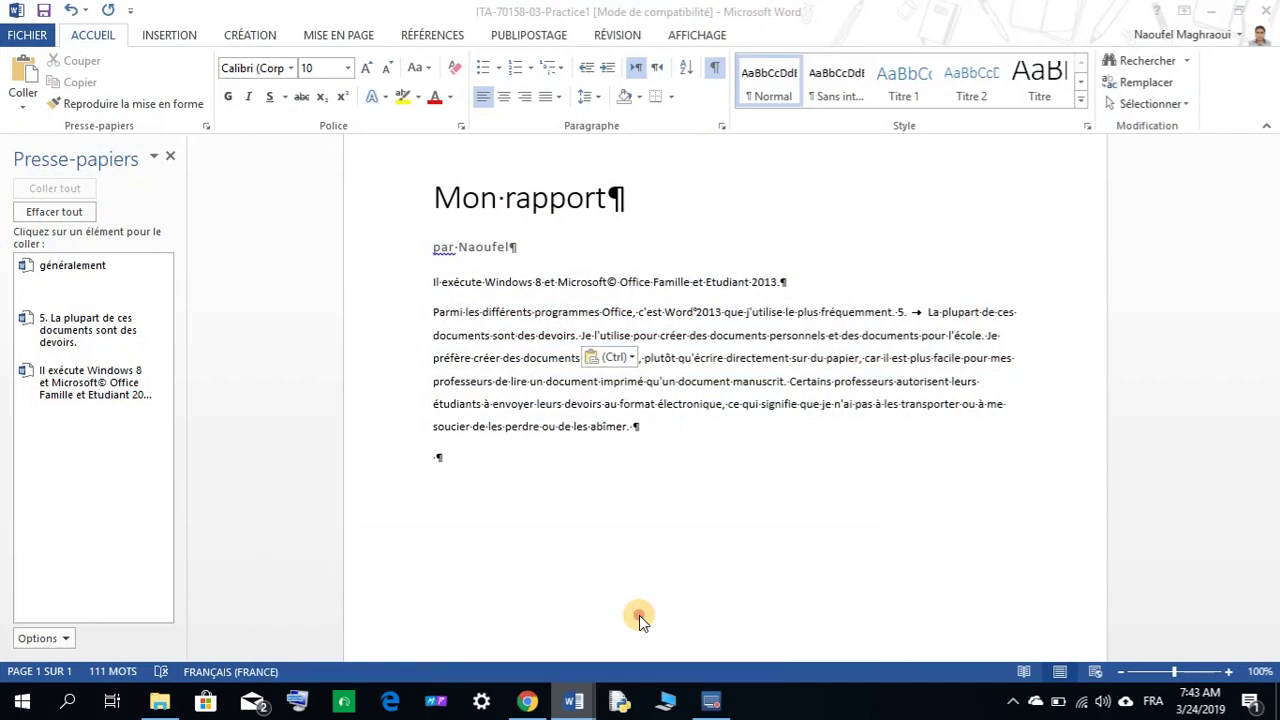
click(927, 313)
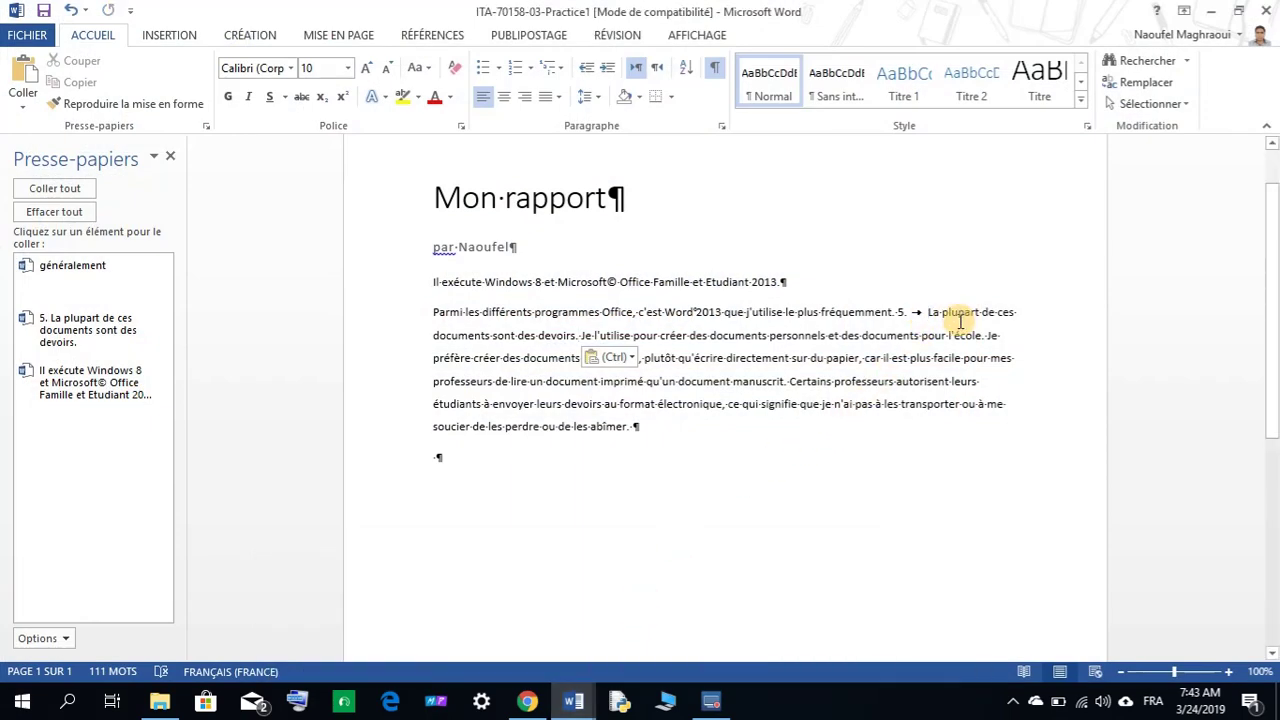
key(BackSpace)
key(BackSpace)
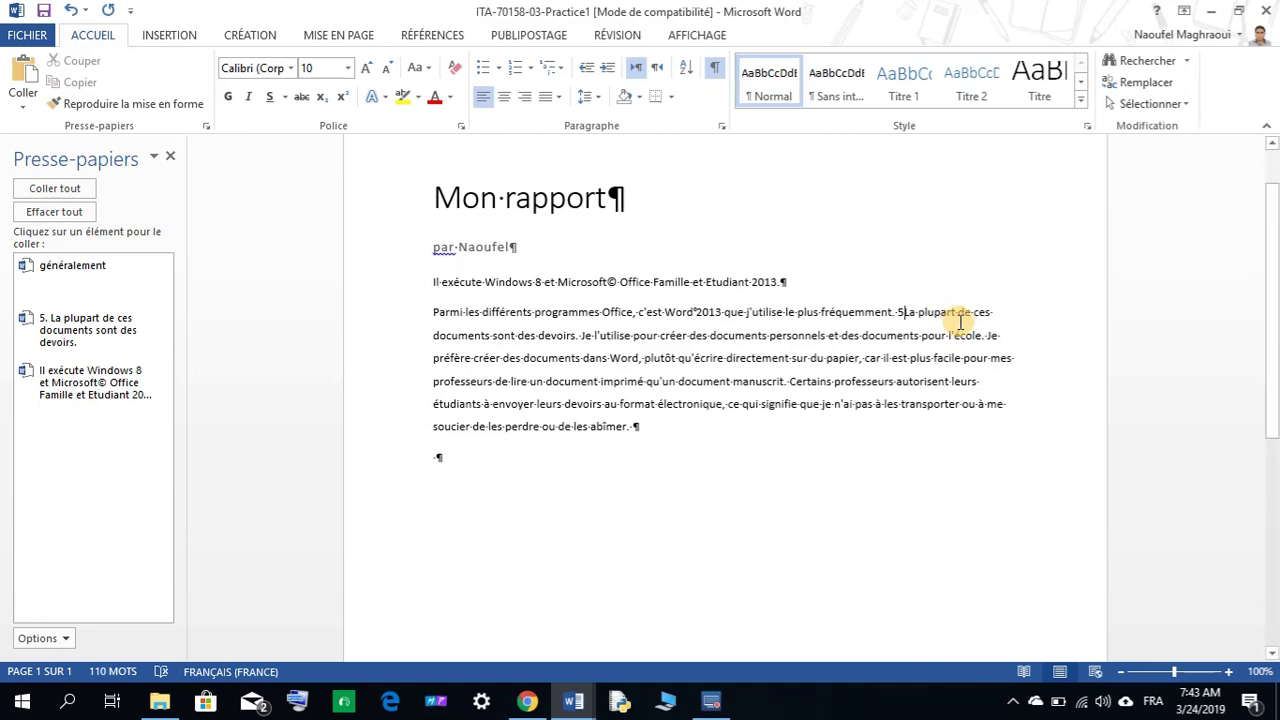
key(BackSpace)
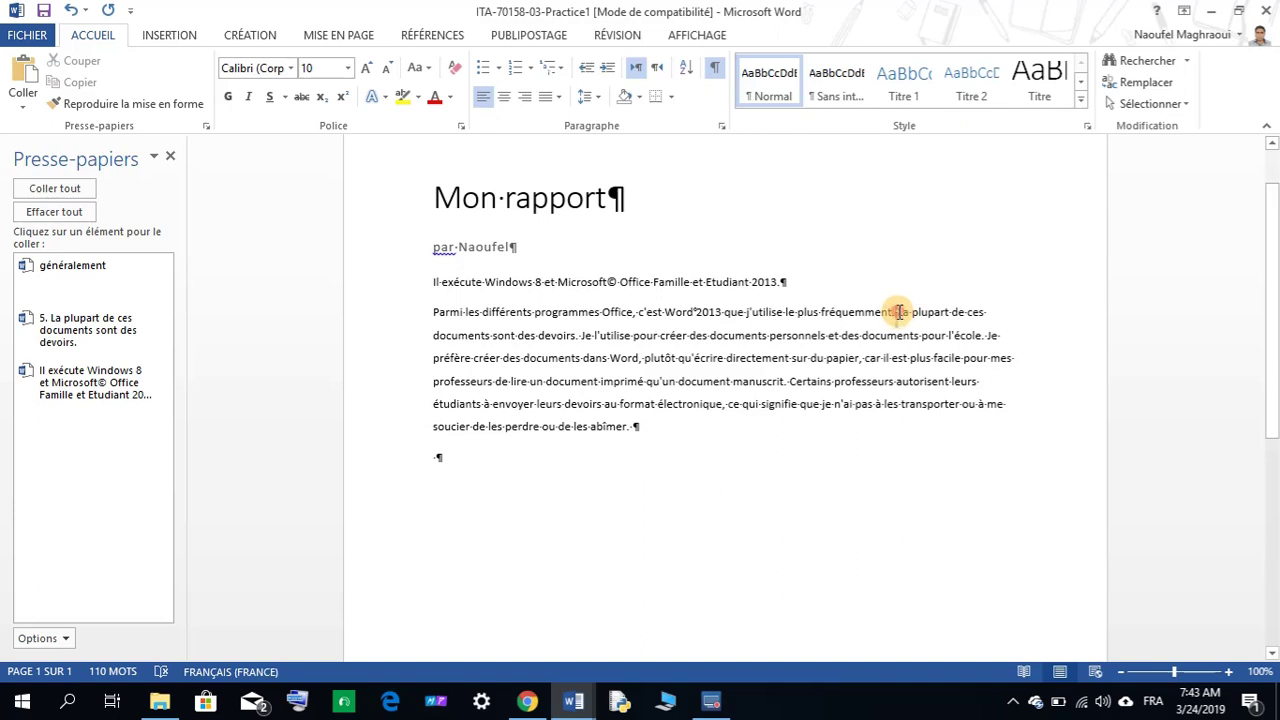
click(899, 312)
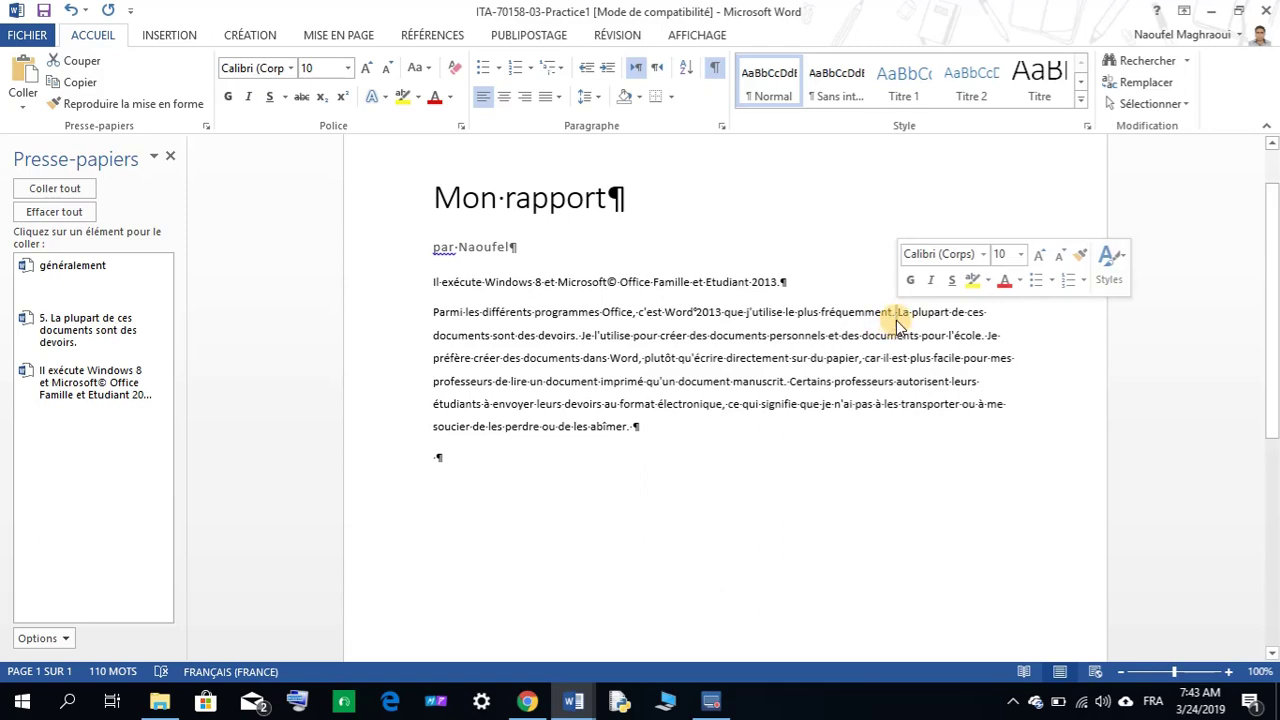
Step: Read instruction 11, then place the insertion point before the word "préfère" in the fourth sentence of the Practice1 paragraph
click(573, 701)
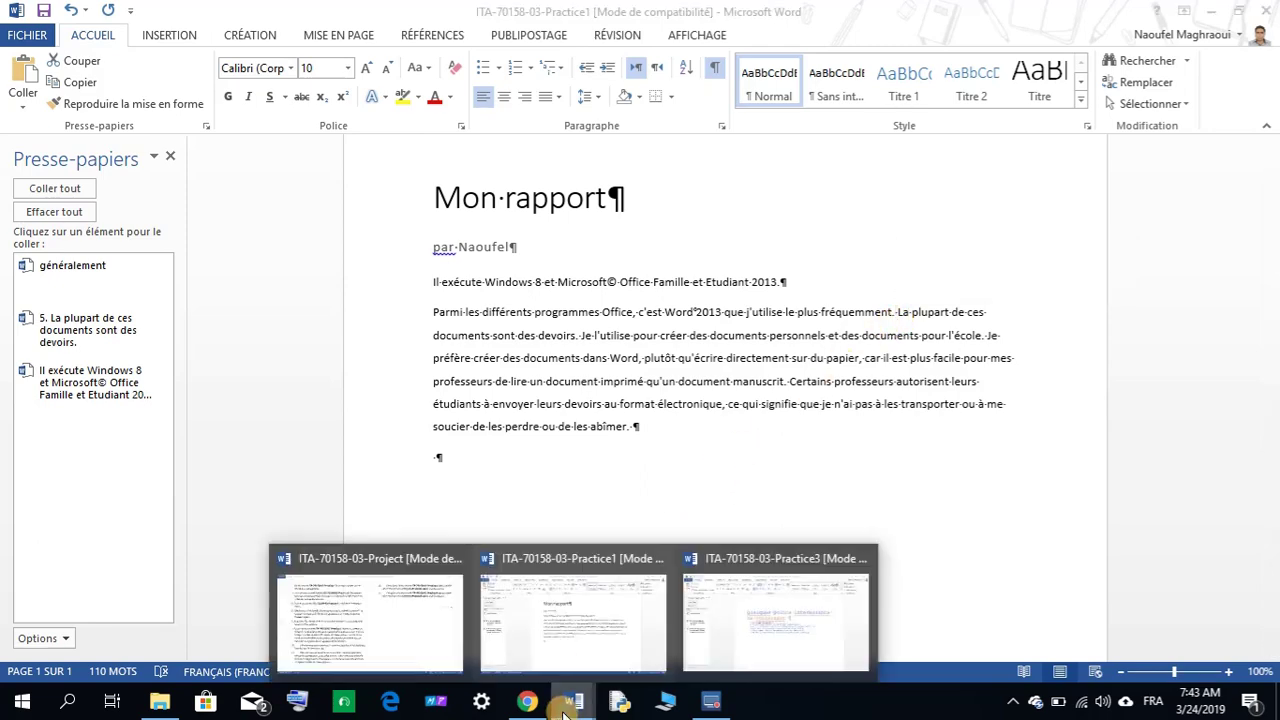
click(426, 655)
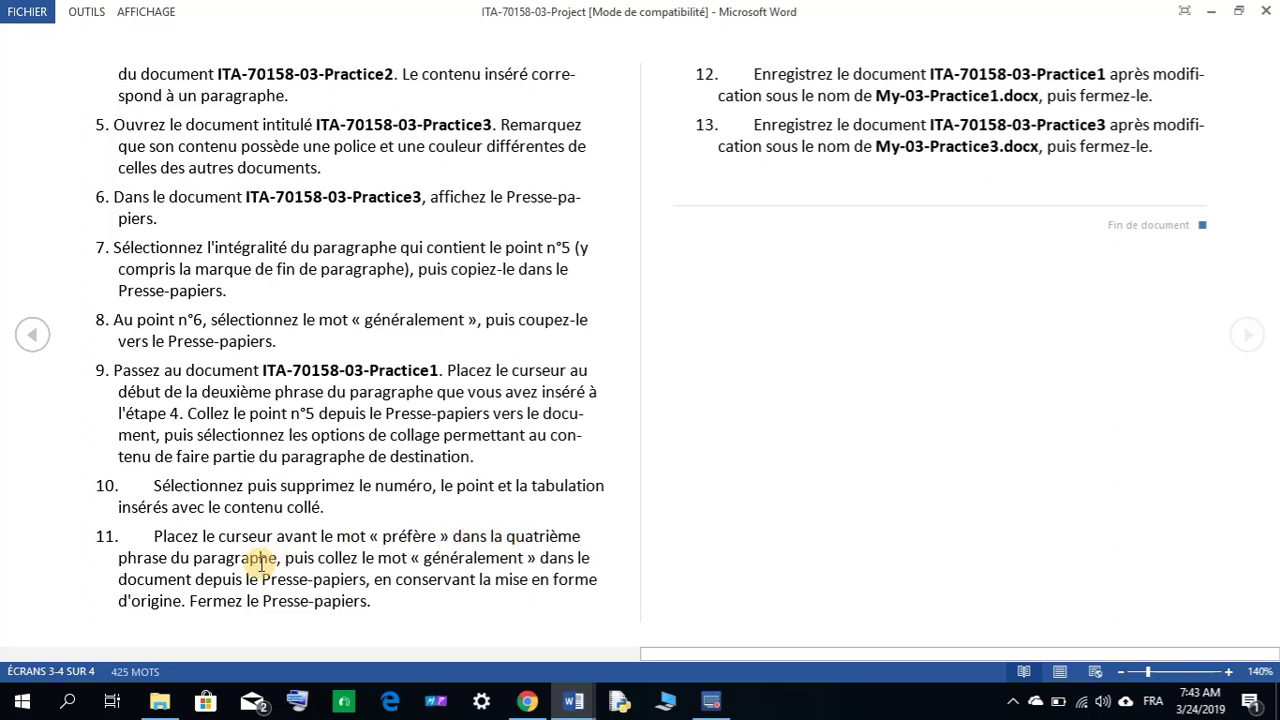
click(573, 700)
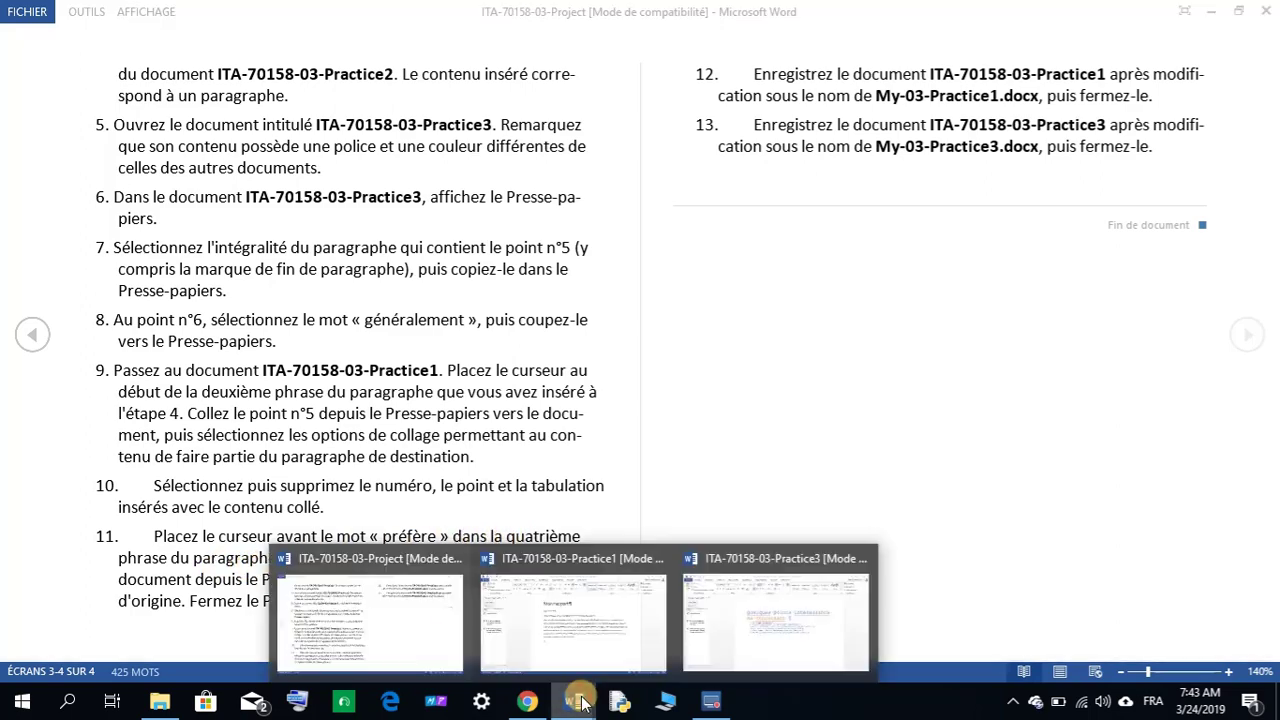
click(653, 638)
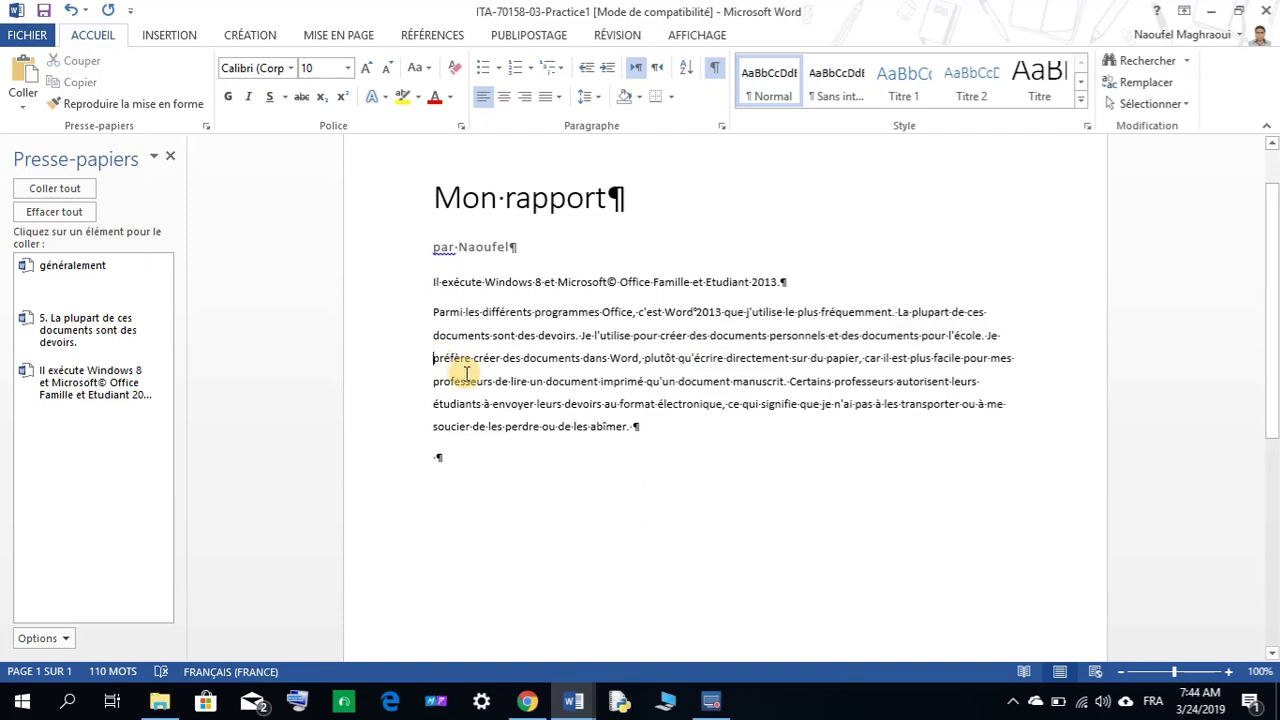
Step: Recheck instruction 11, then paste "généralement" from the Office Clipboard before "préfère" in Practice1, keeping the source formatting
mouse_move(573, 700)
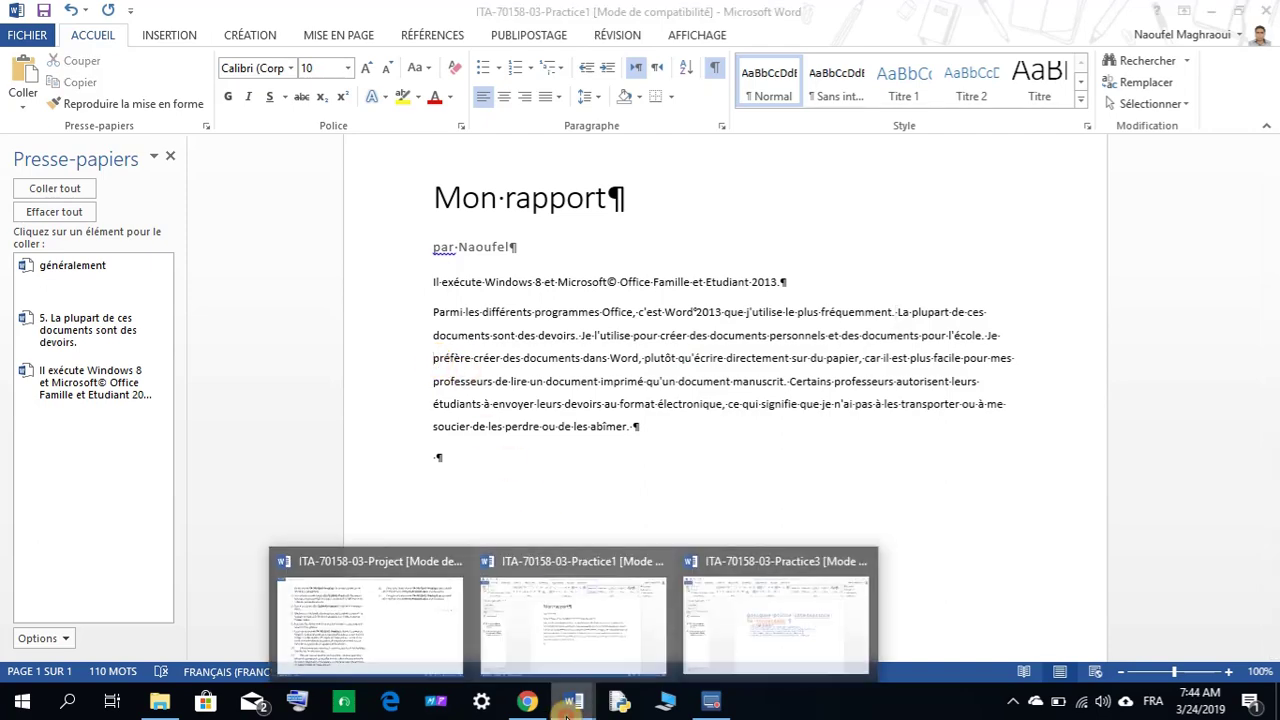
click(458, 668)
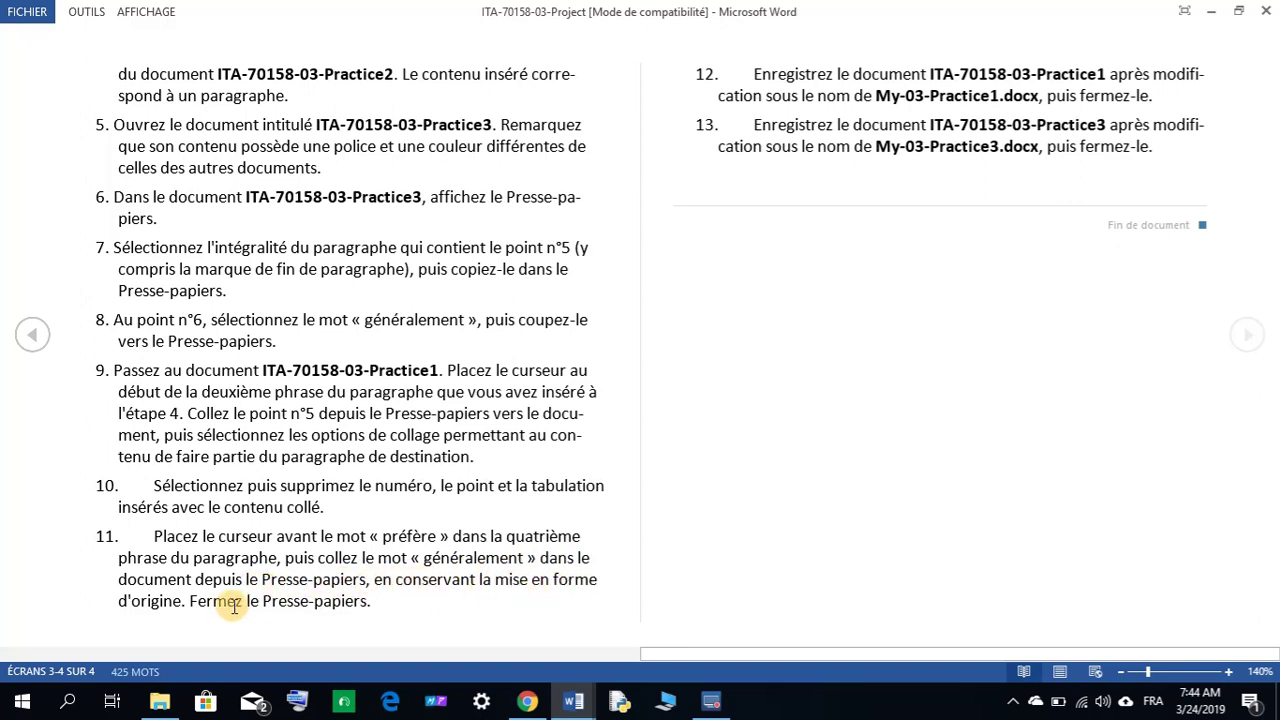
click(575, 695)
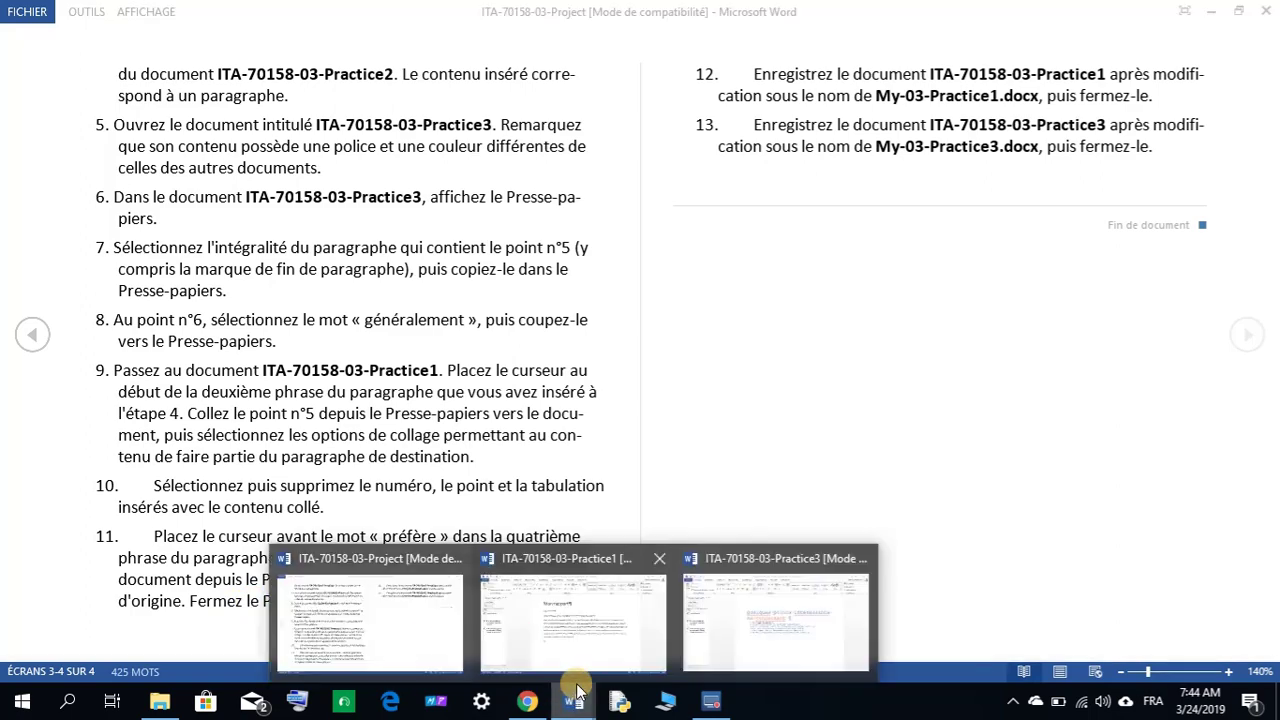
click(658, 644)
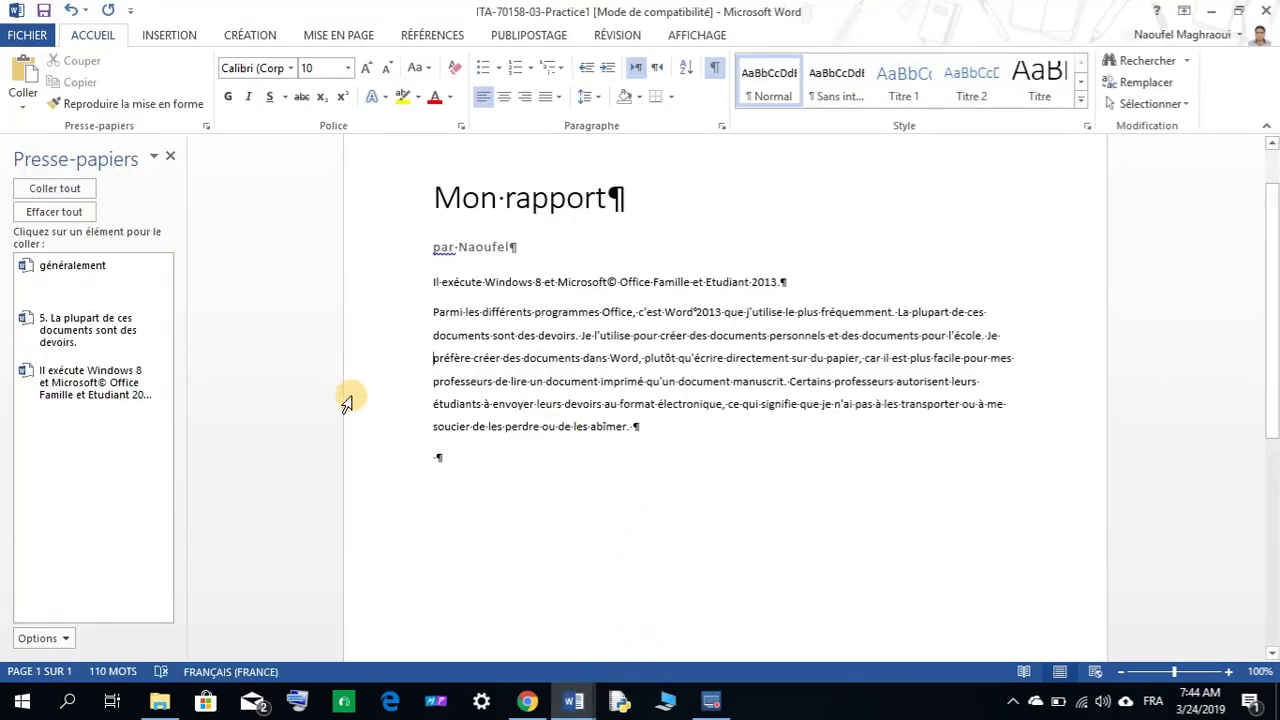
click(72, 272)
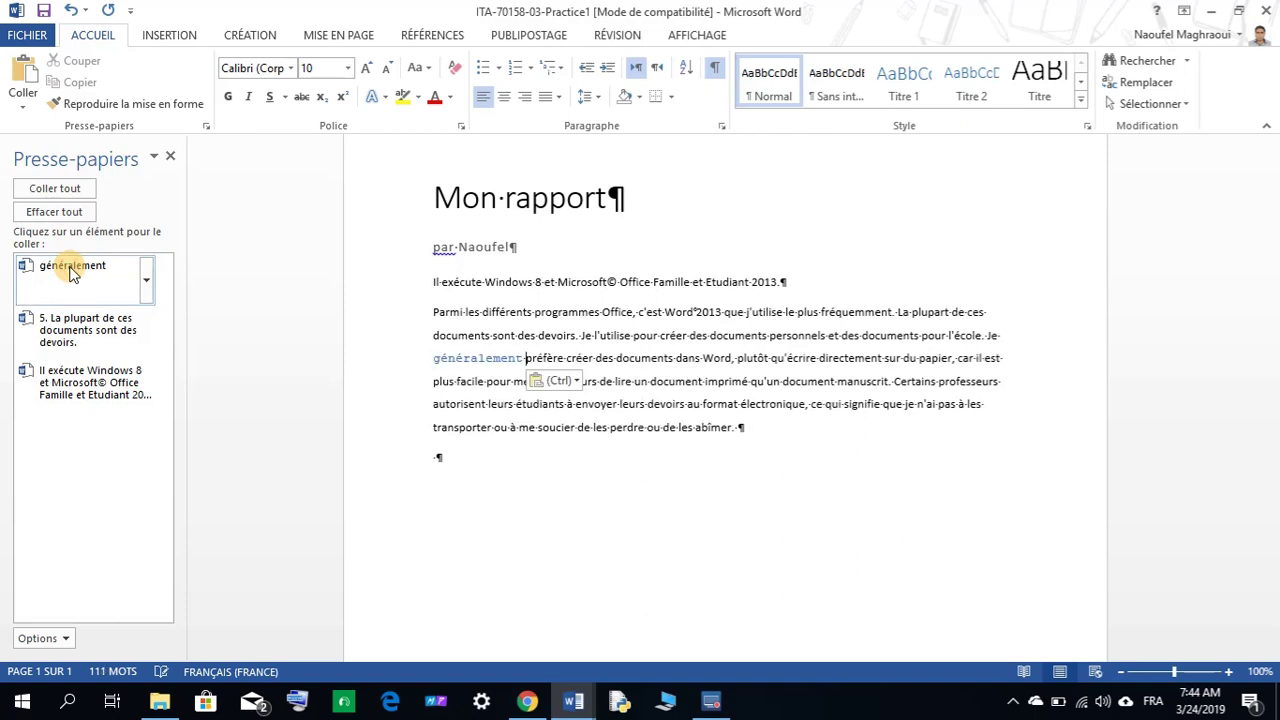
click(576, 388)
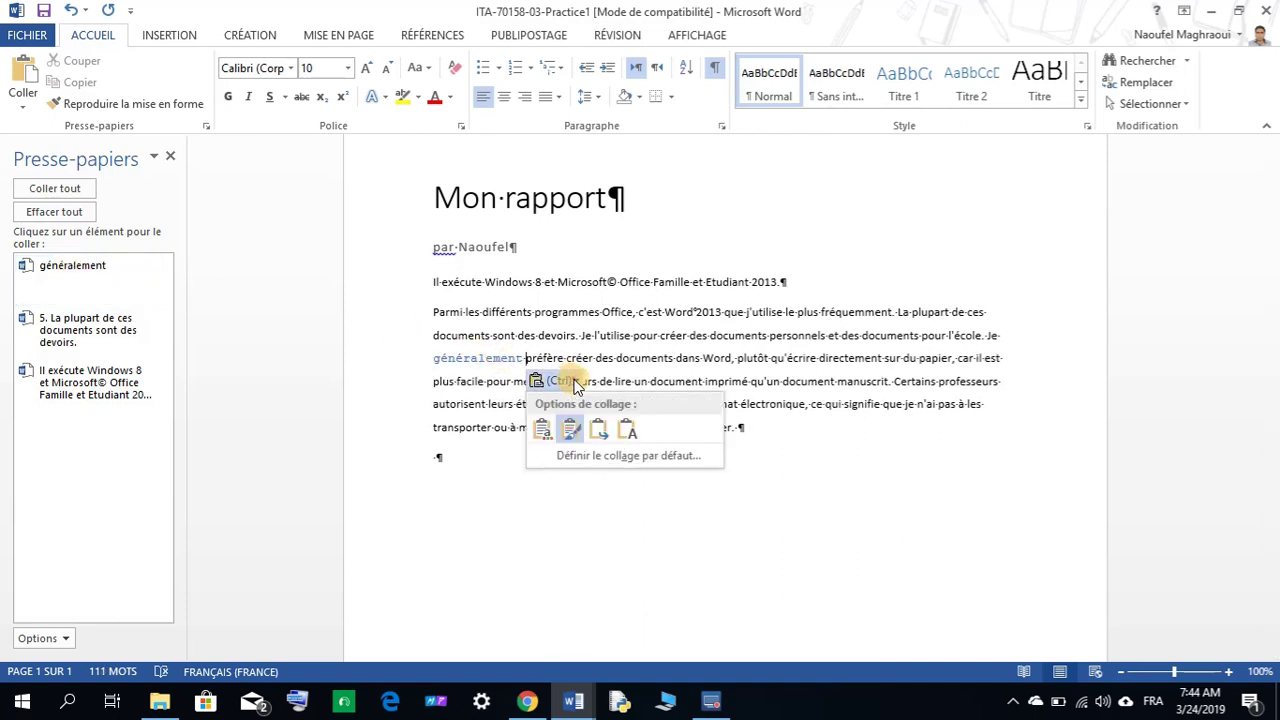
click(570, 430)
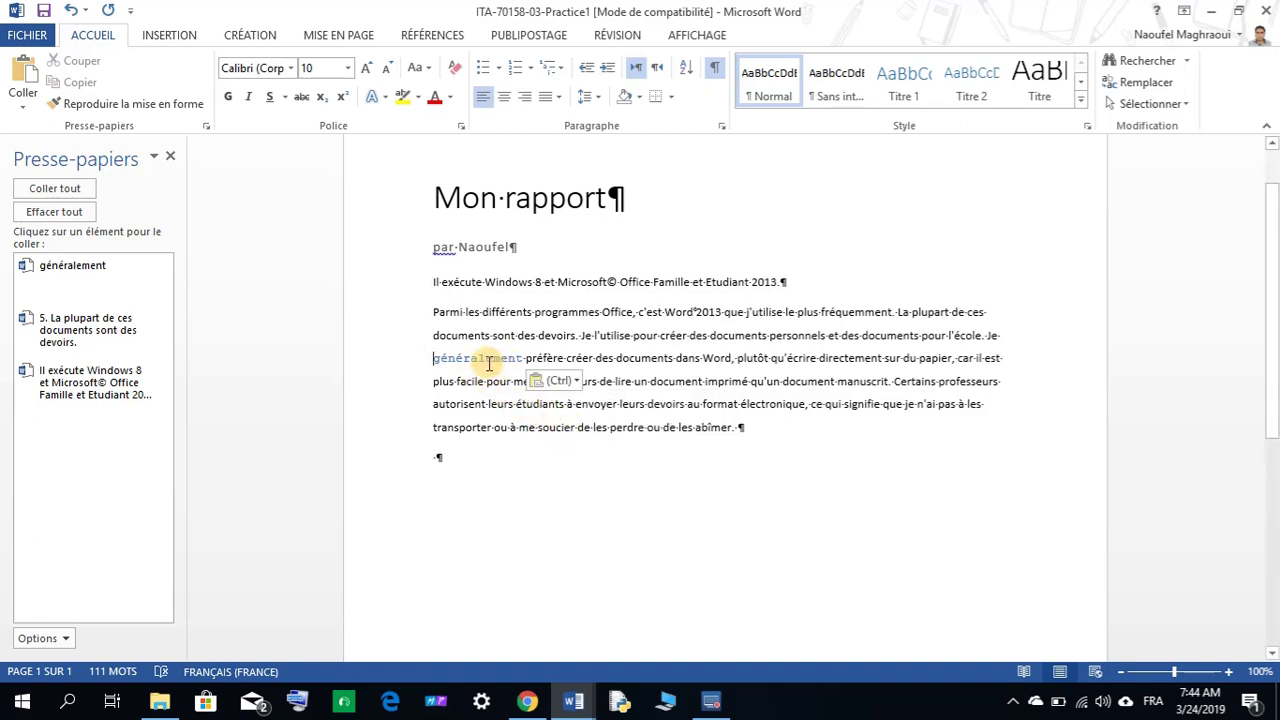
Step: Check the end of instruction 11, then close the Office Clipboard in Practice1
mouse_move(573, 700)
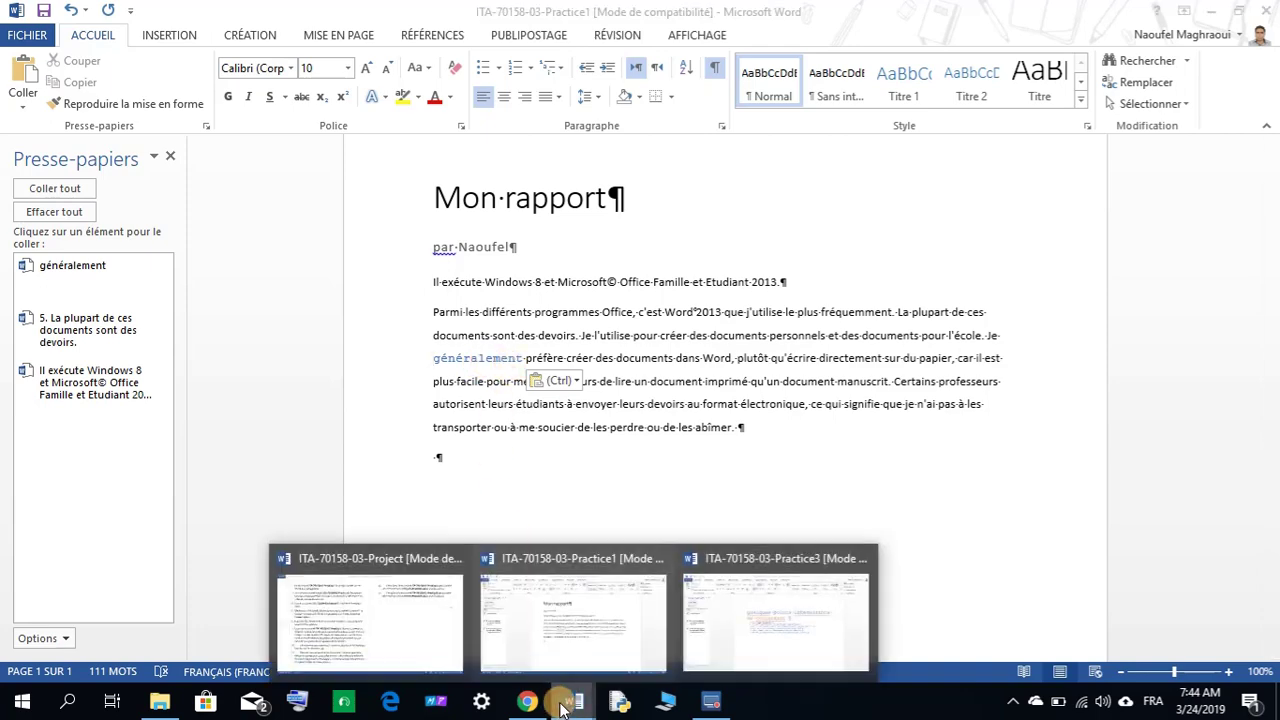
click(433, 645)
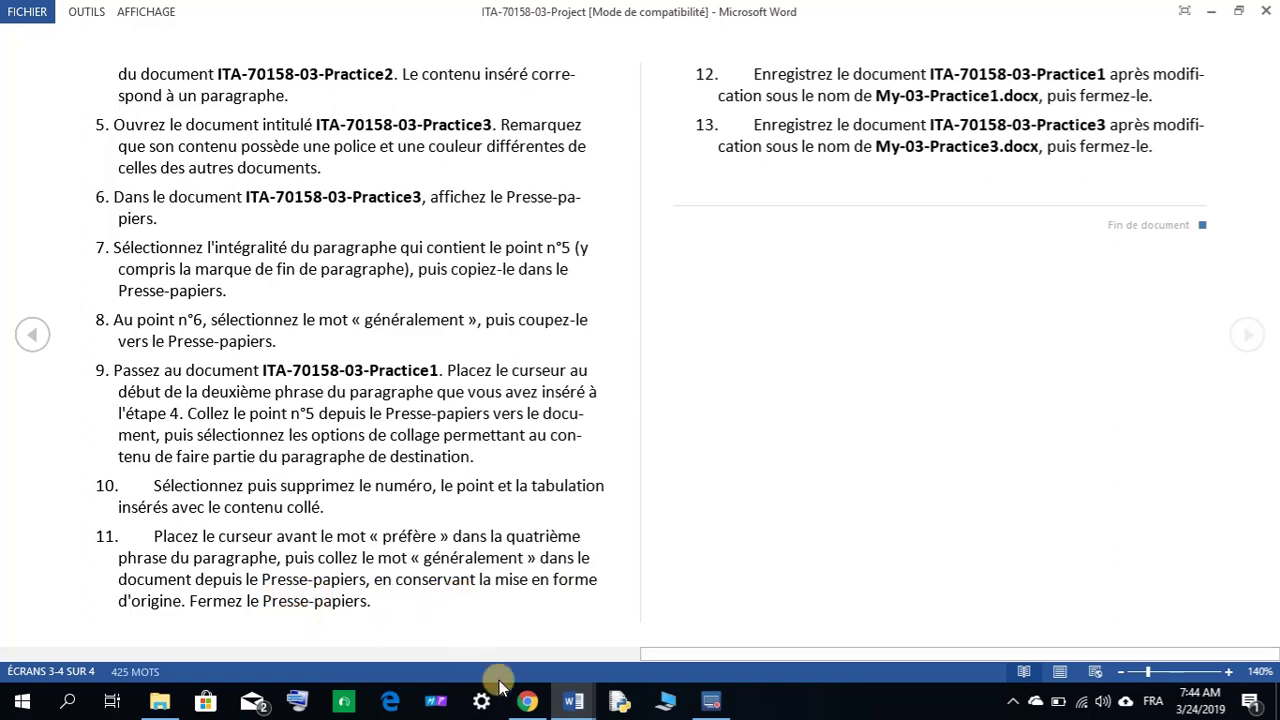
mouse_move(573, 700)
click(565, 605)
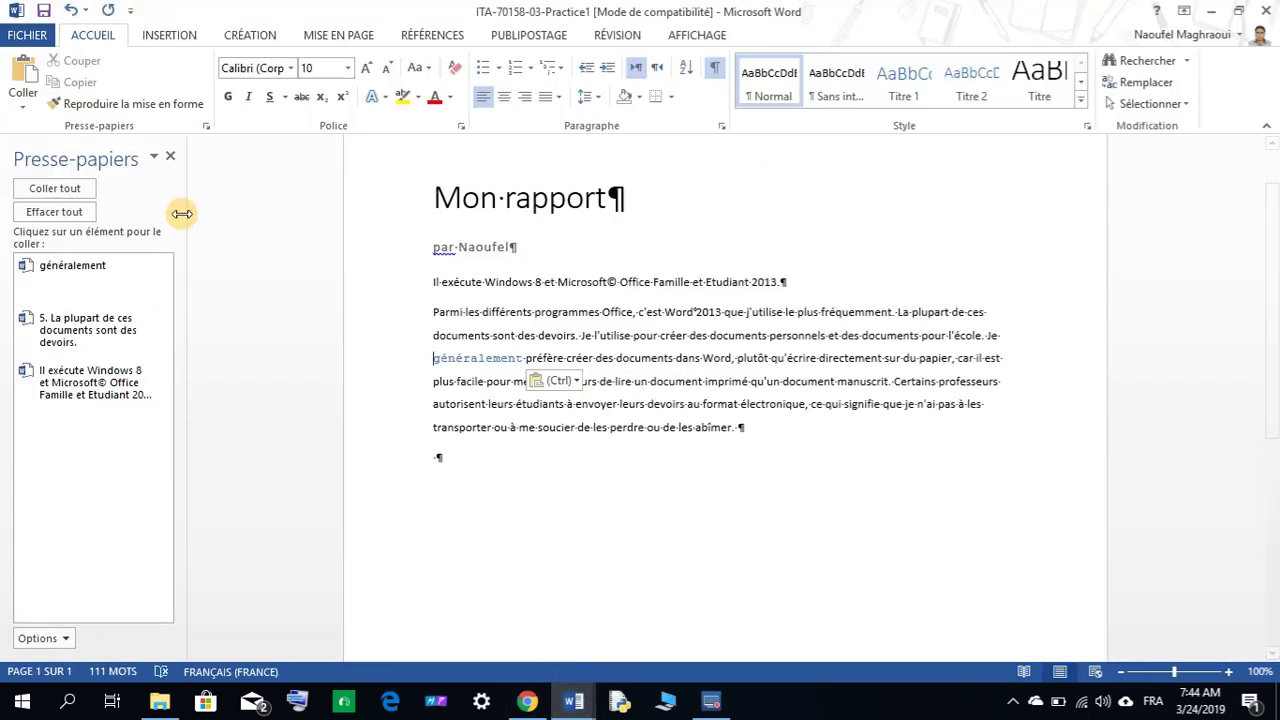
click(170, 156)
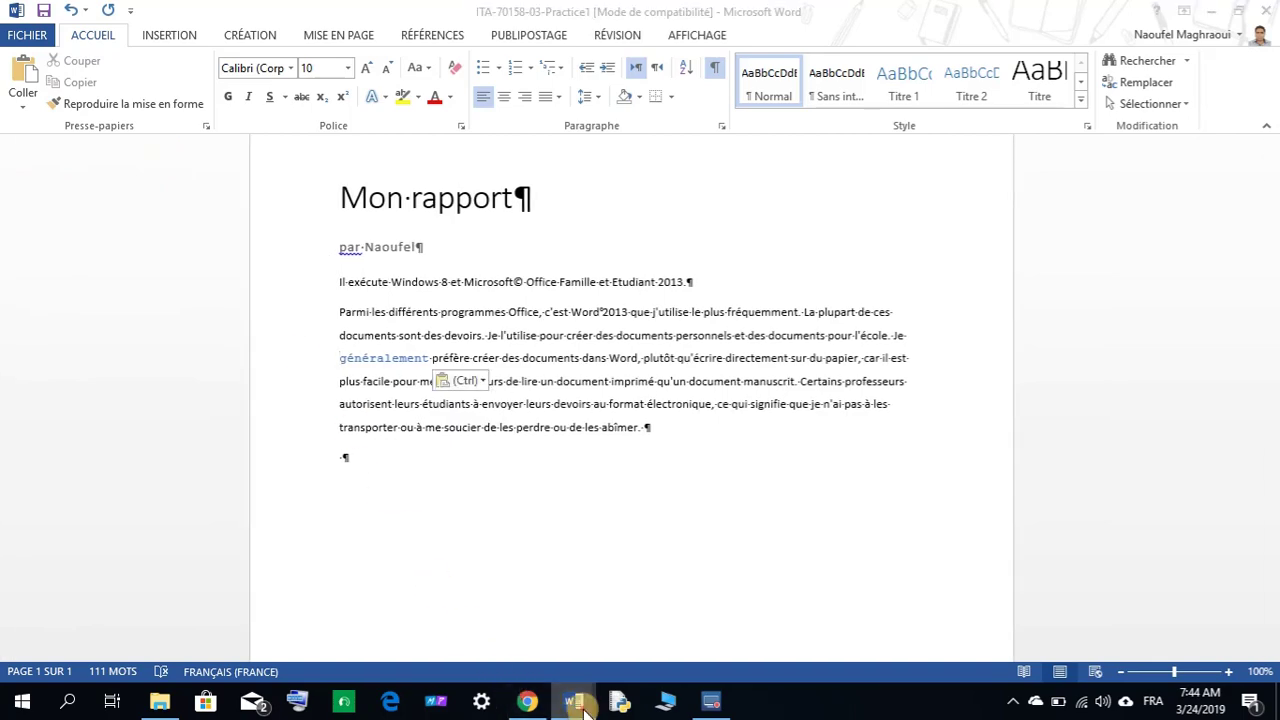
Step: Read instruction 12 in the project document and copy the file name "My-03-Practice1" from it
mouse_move(585, 706)
click(420, 615)
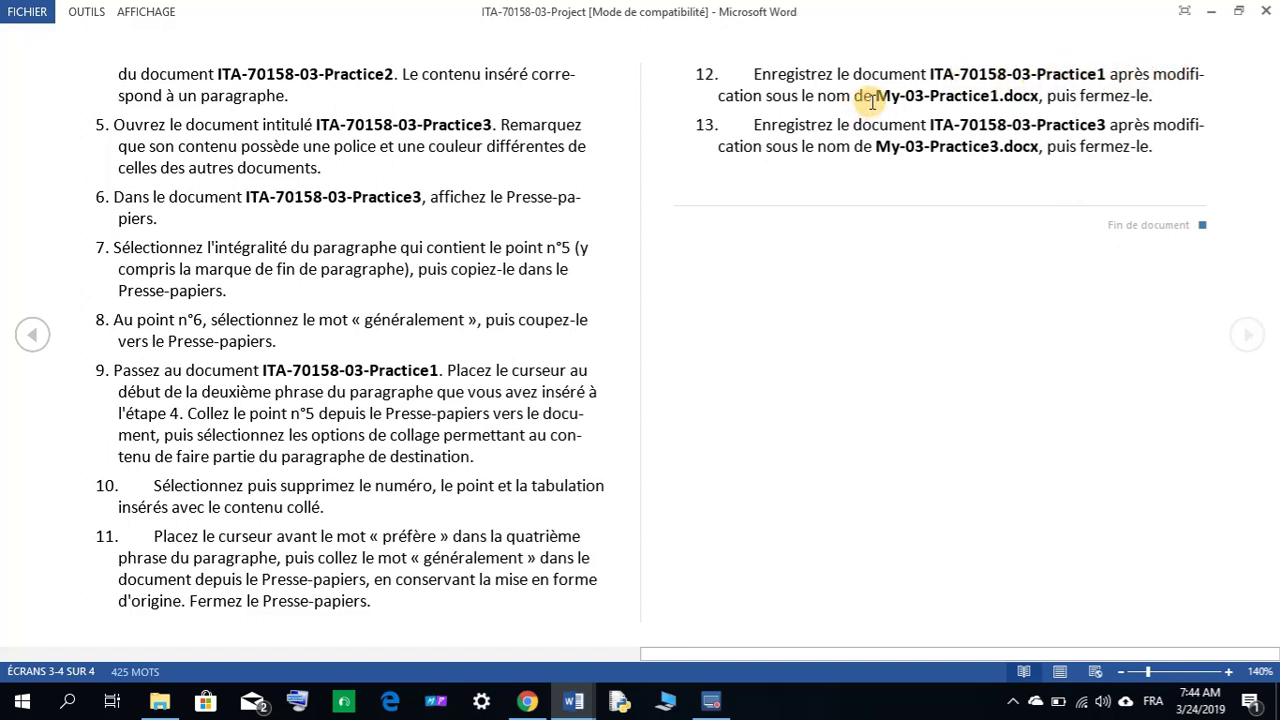
drag(878, 97, 948, 95)
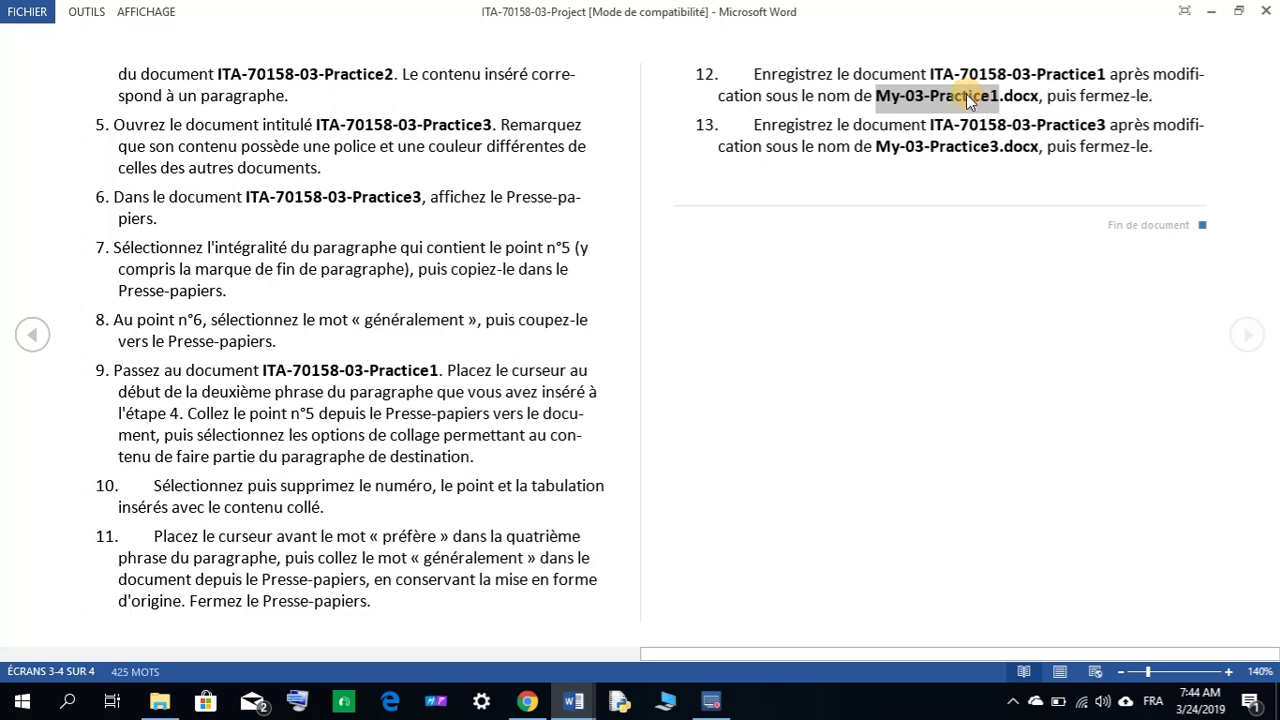
right_click(968, 100)
click(995, 106)
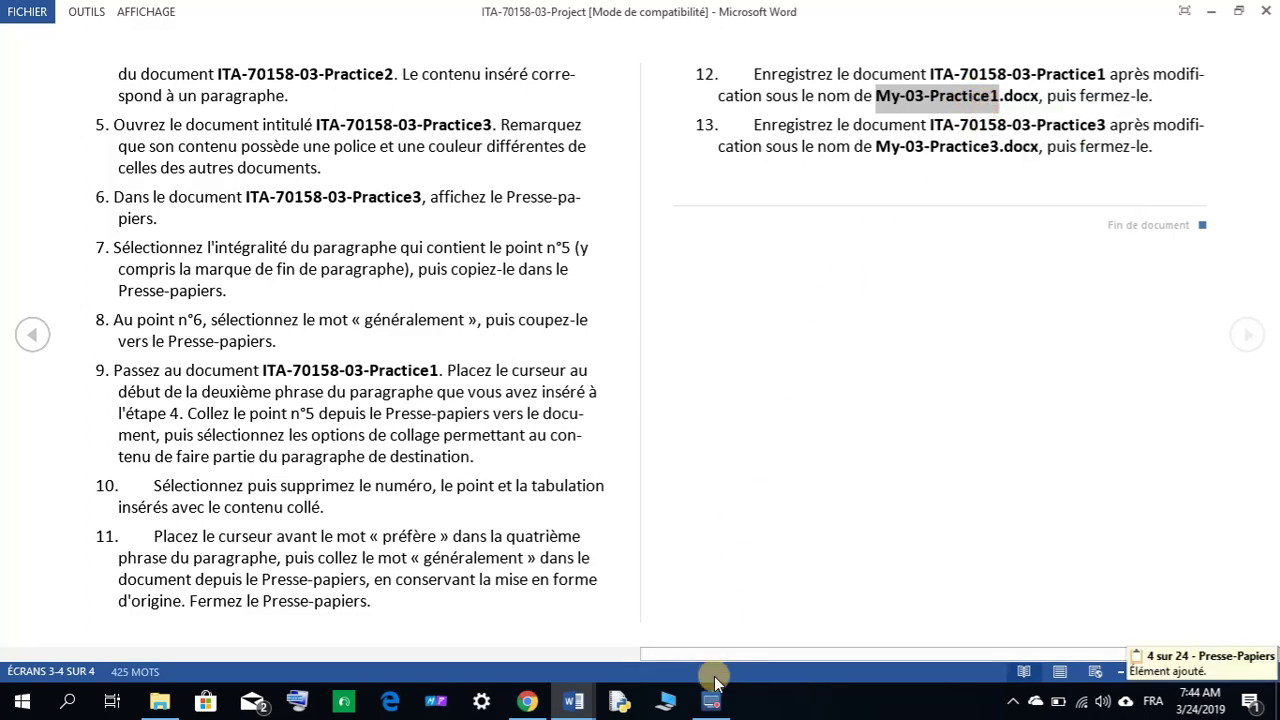
Step: Save Practice1 as a Word document named My-03-Practice1 in the Mon travail folder, accepting the format upgrade, and close it
mouse_move(573, 694)
click(562, 645)
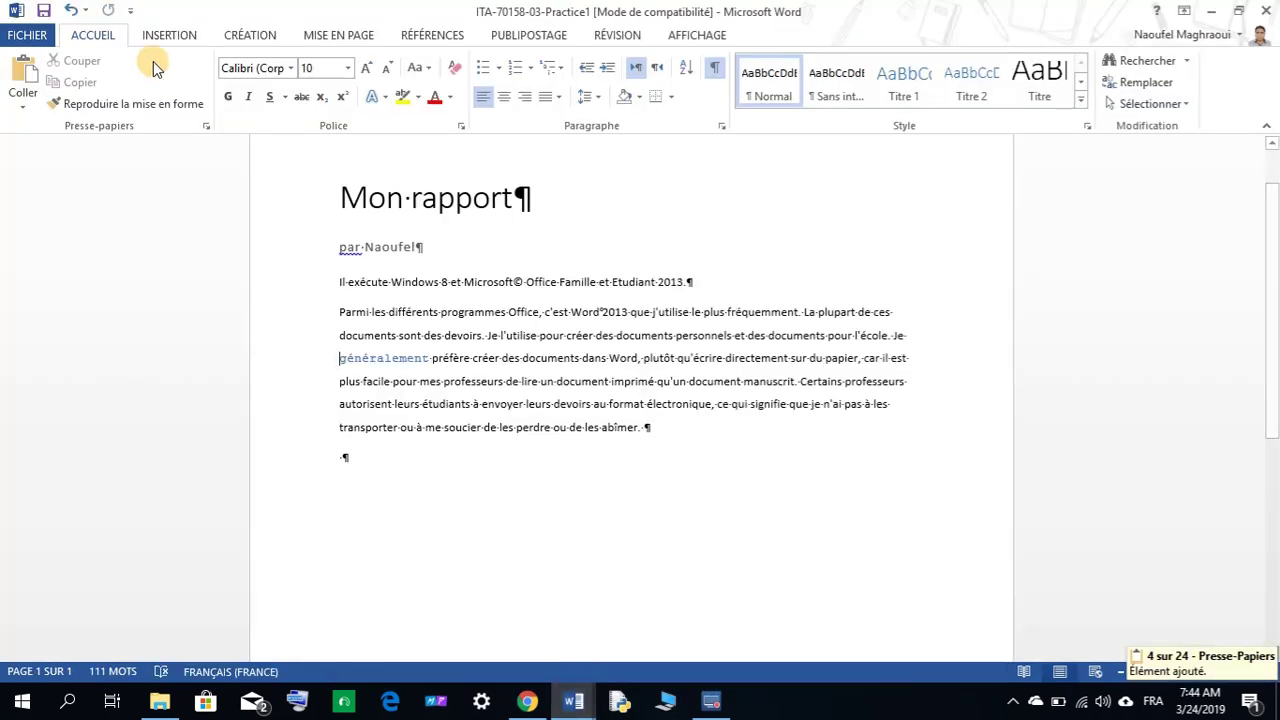
click(30, 37)
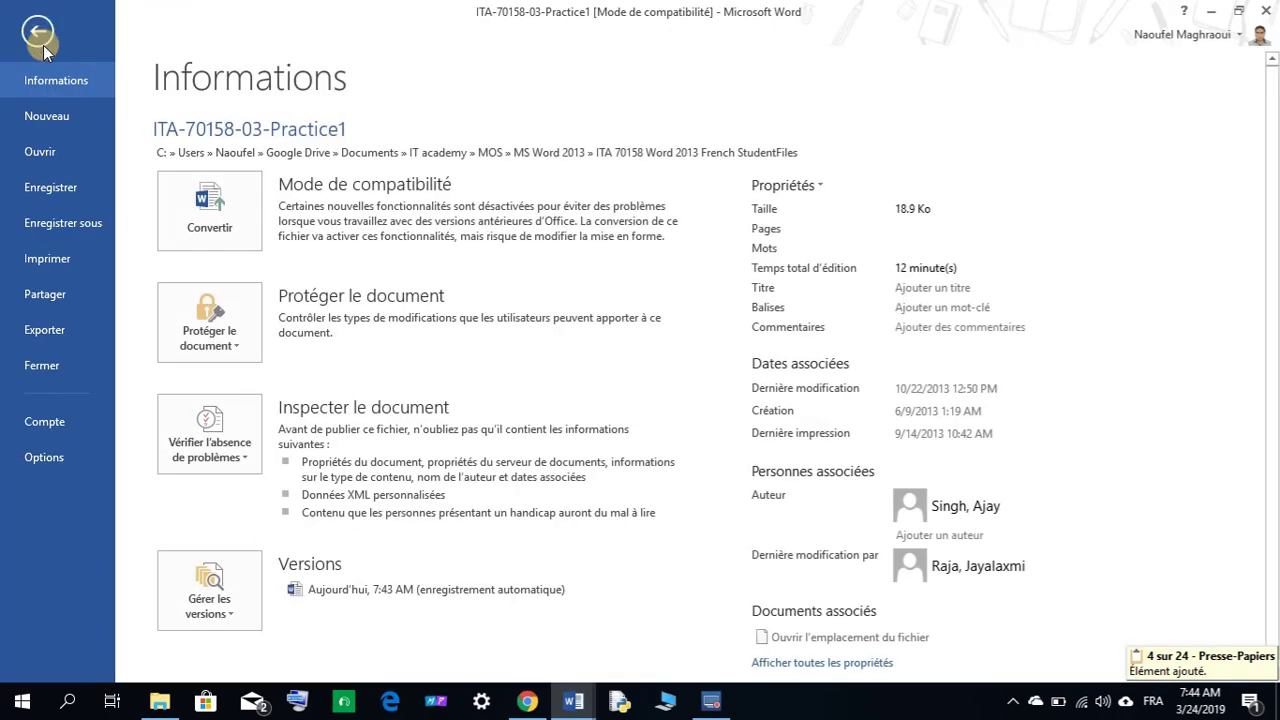
click(70, 233)
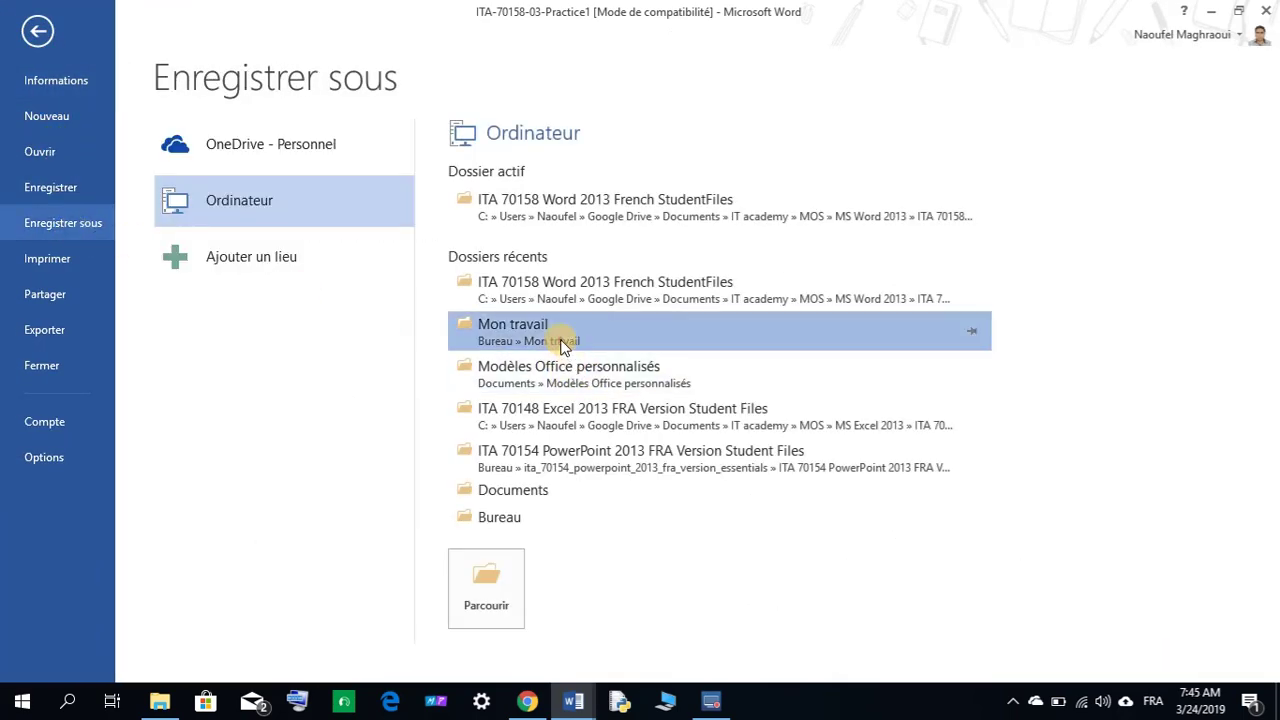
click(562, 340)
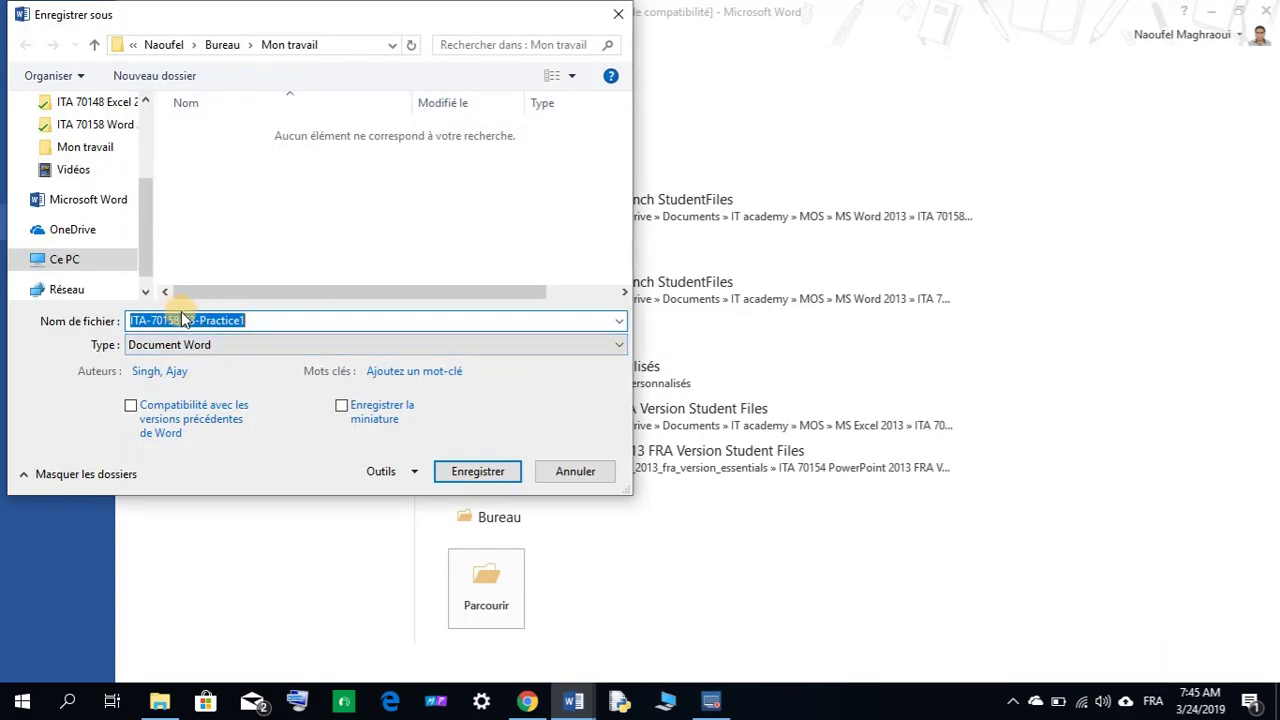
right_click(183, 318)
click(216, 314)
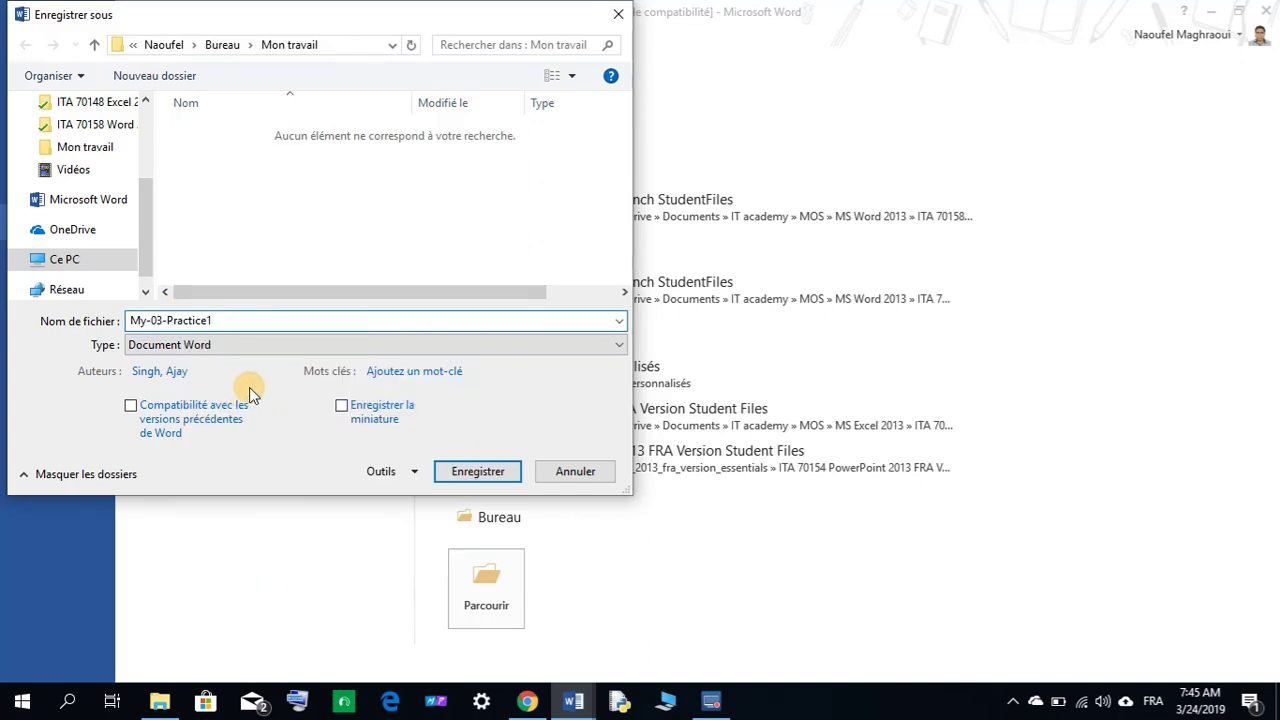
click(497, 476)
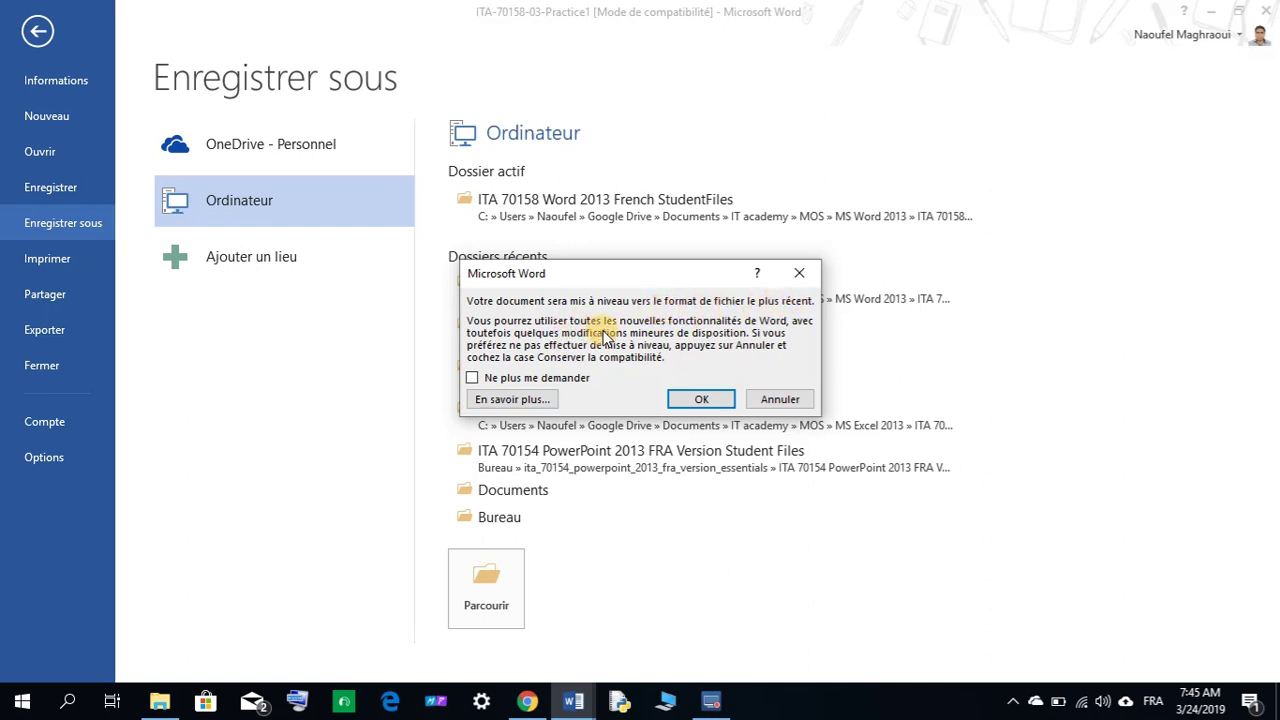
click(698, 401)
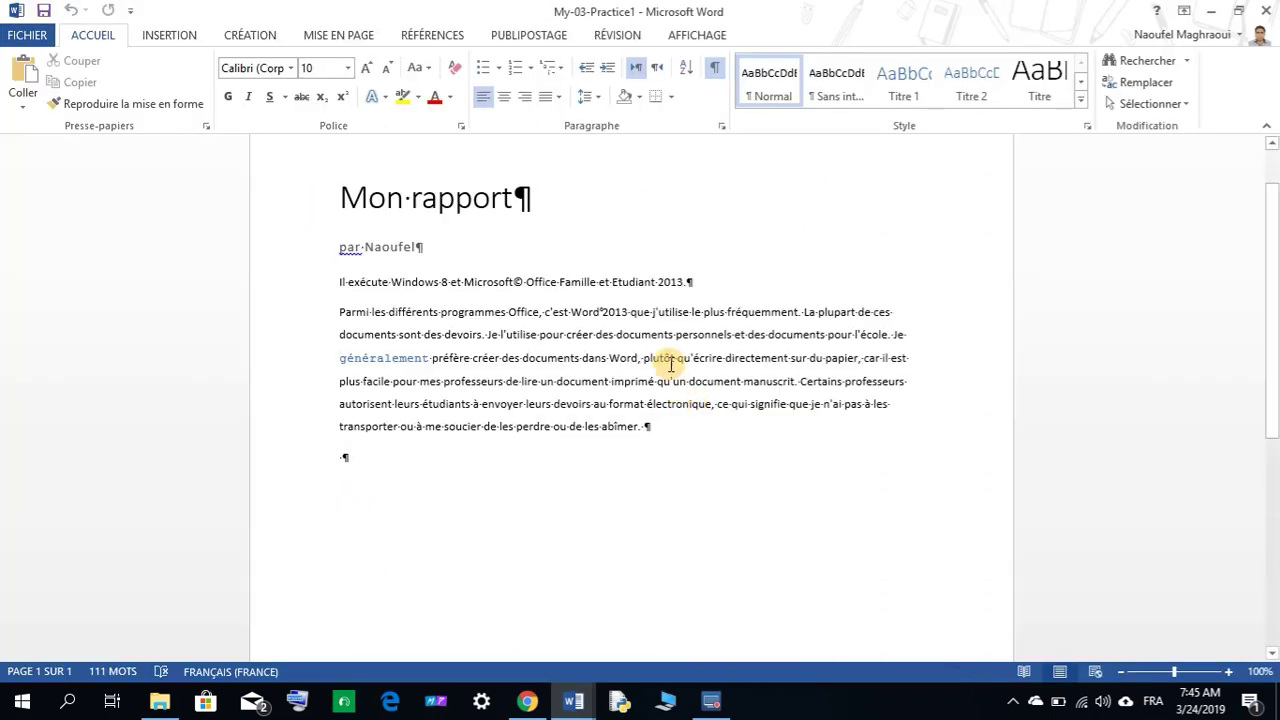
click(1265, 10)
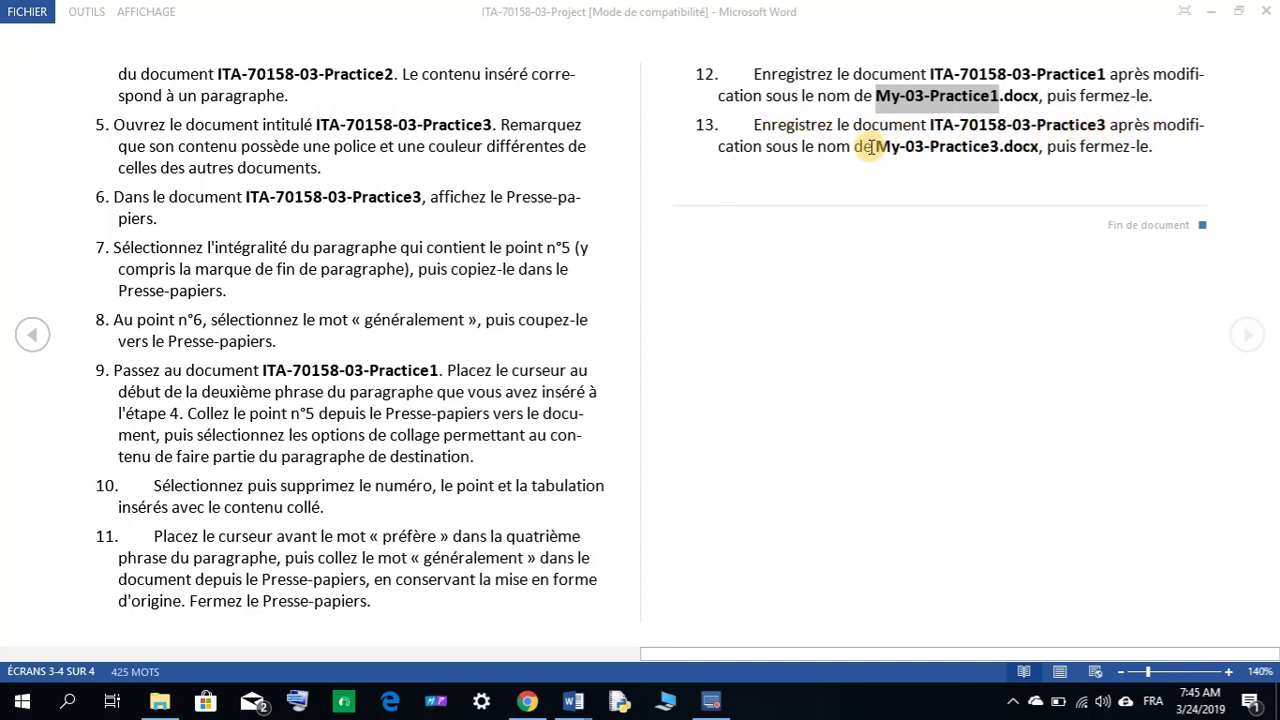
Step: Copy the file name "My-03-Practice3" from instruction 13 in the project document
drag(876, 146, 956, 144)
right_click(970, 148)
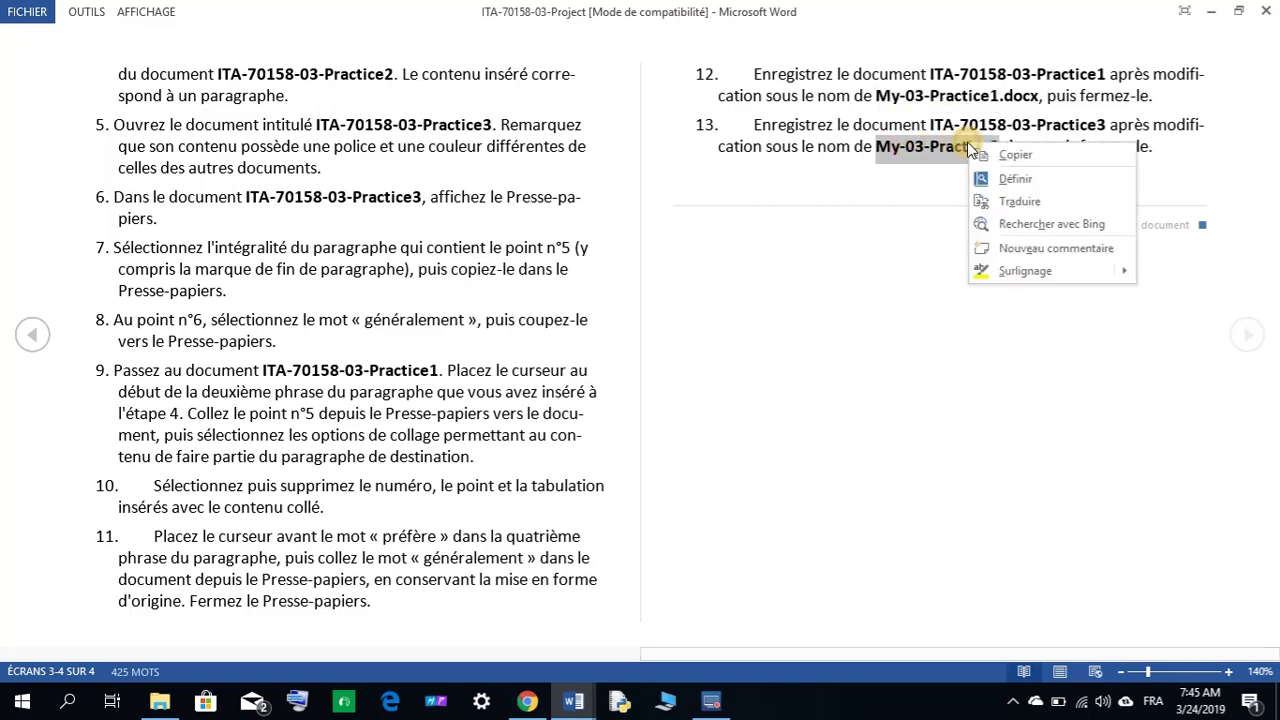
click(934, 163)
Step: Switch to the ITA-70158-03-Practice3 document and close its Office Clipboard
click(585, 702)
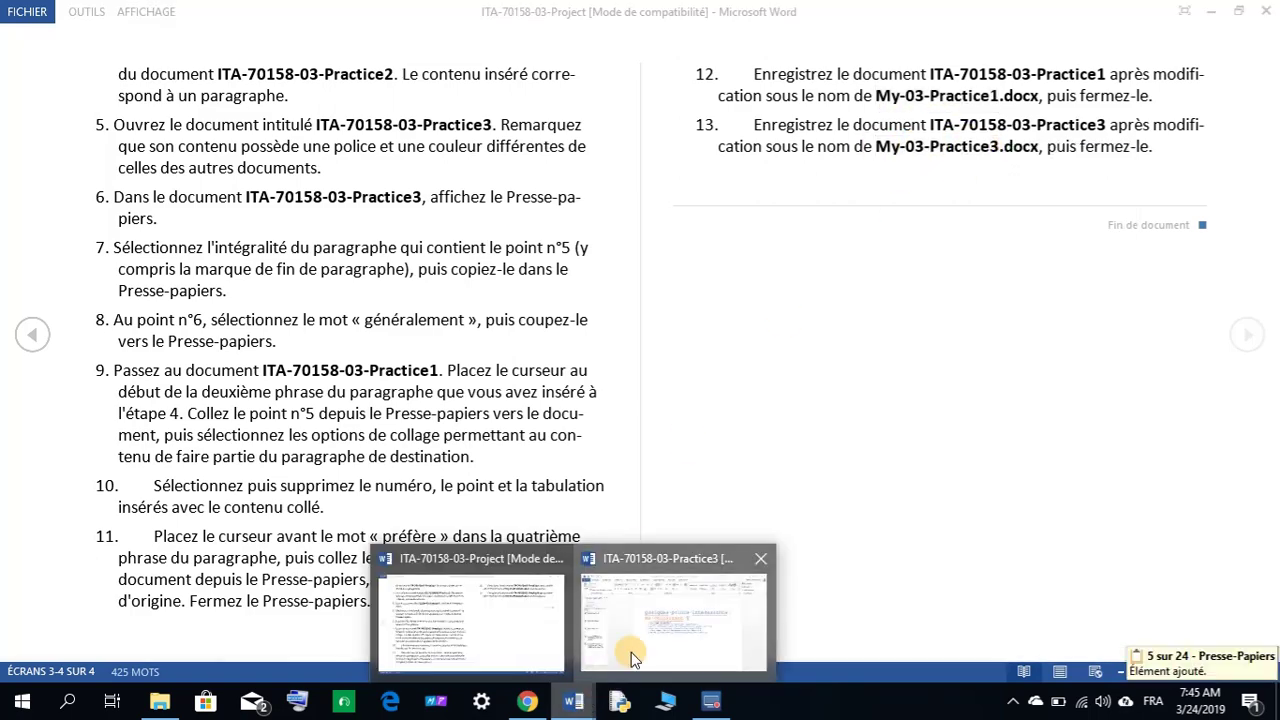
click(625, 650)
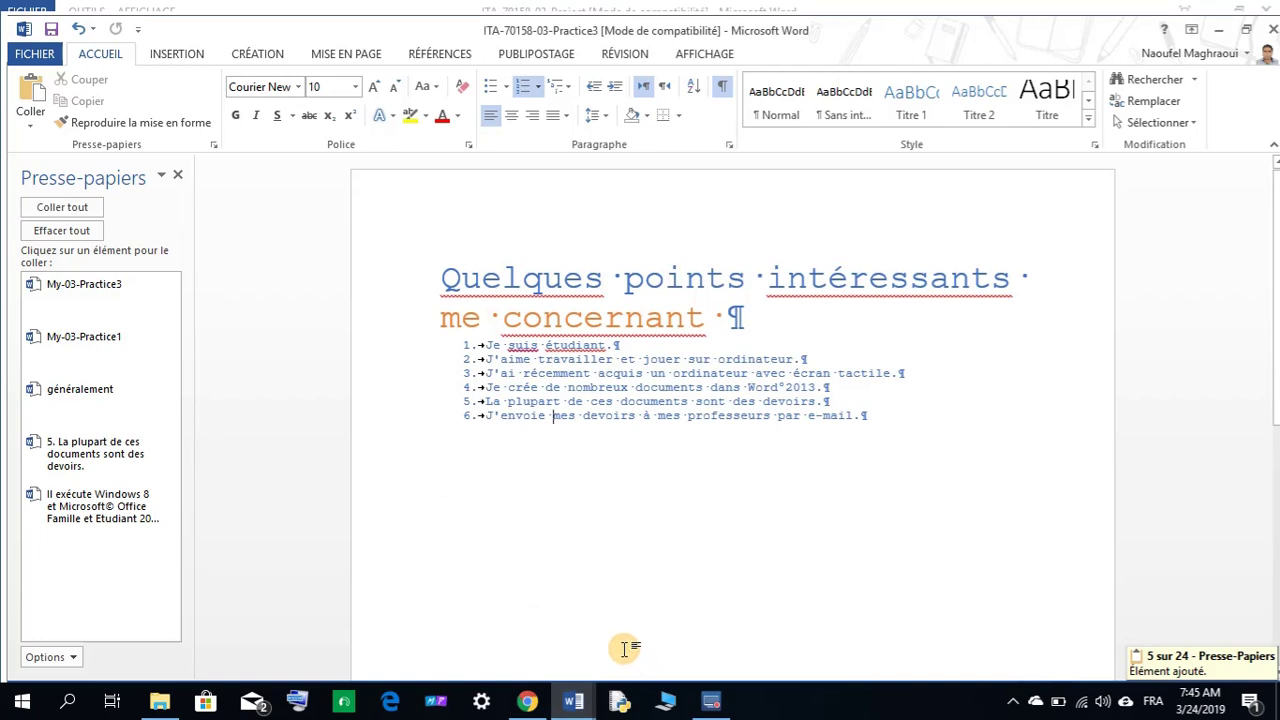
click(178, 175)
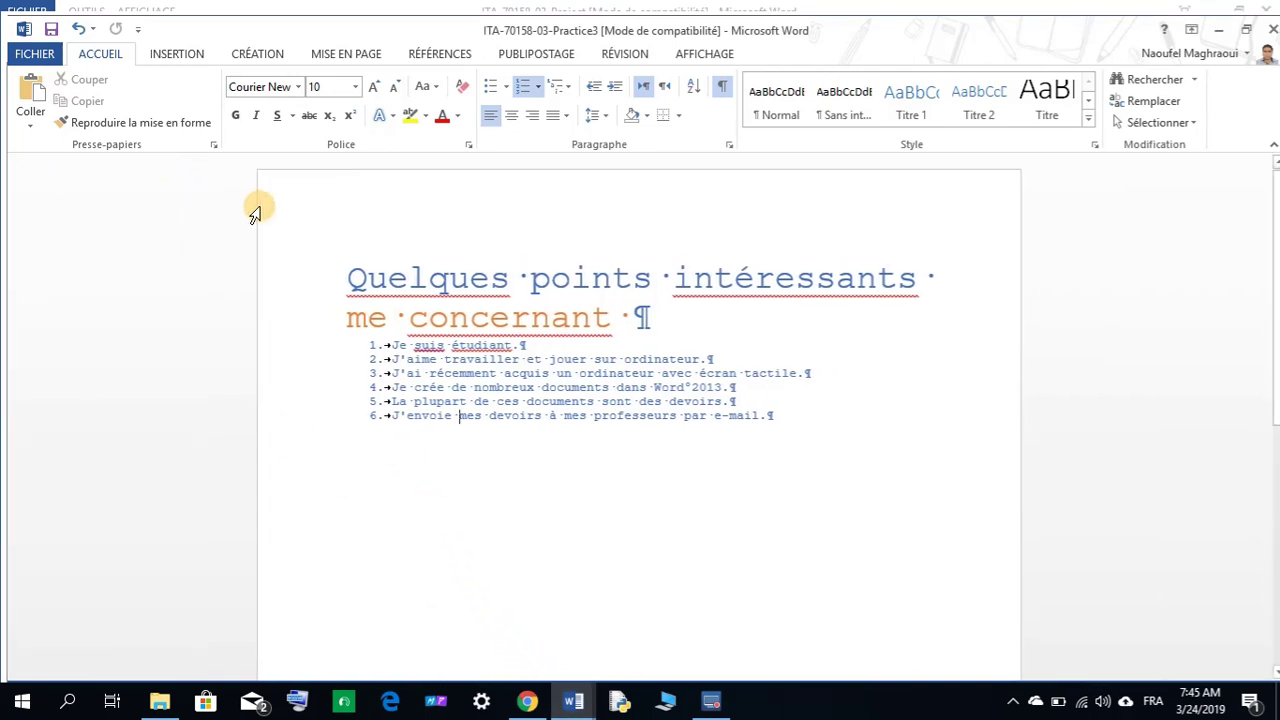
Step: Save Practice3 as a Word document named My-03-Practice3 in the Mon travail folder, accepting the format upgrade, and close it
click(50, 56)
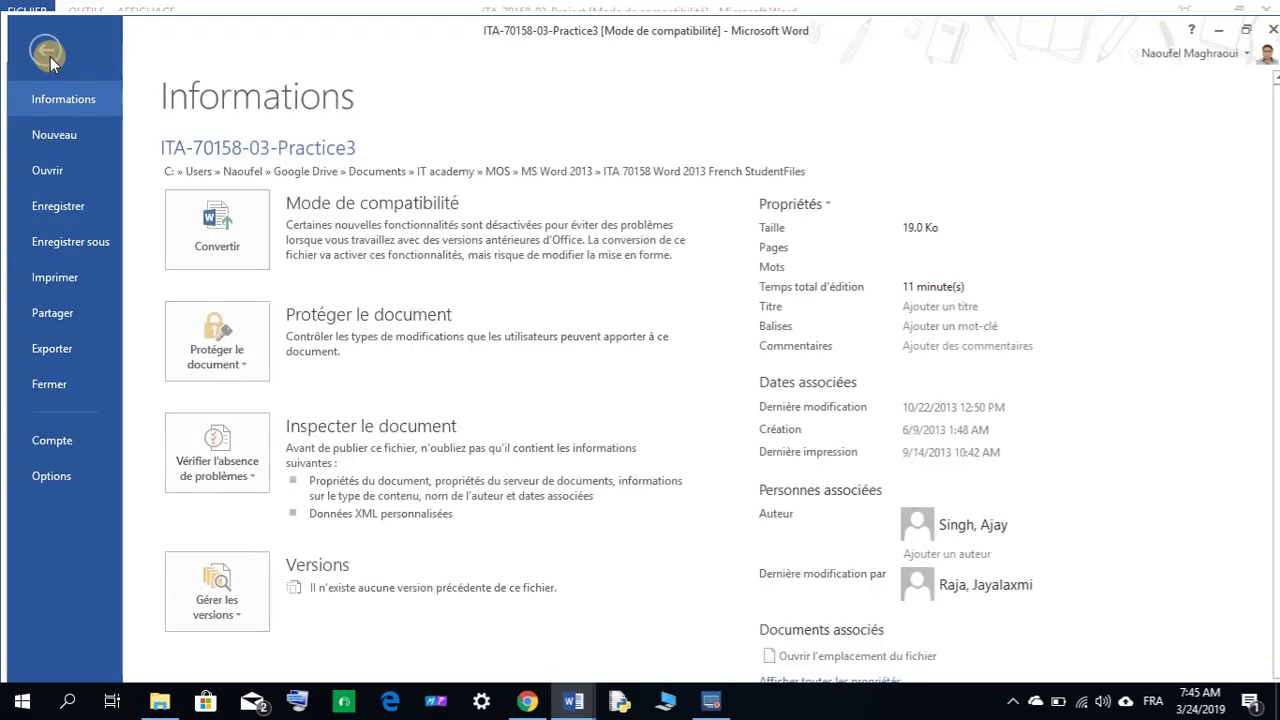
click(50, 56)
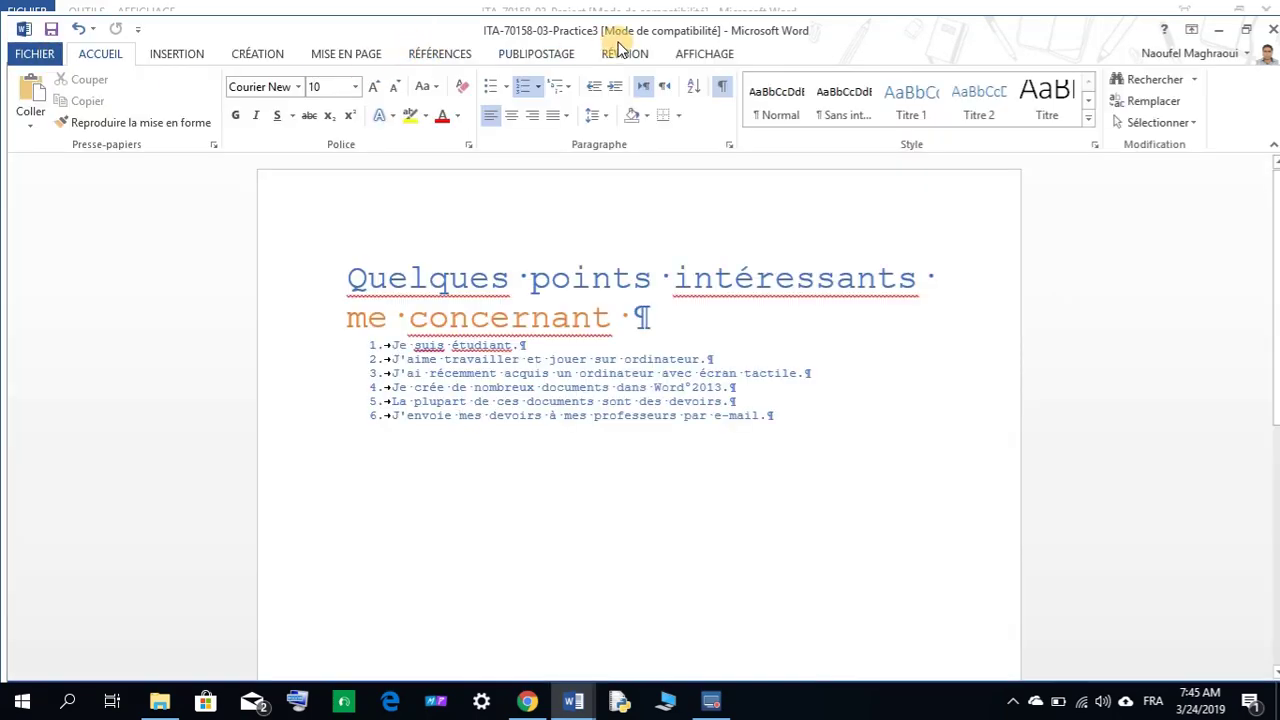
click(35, 58)
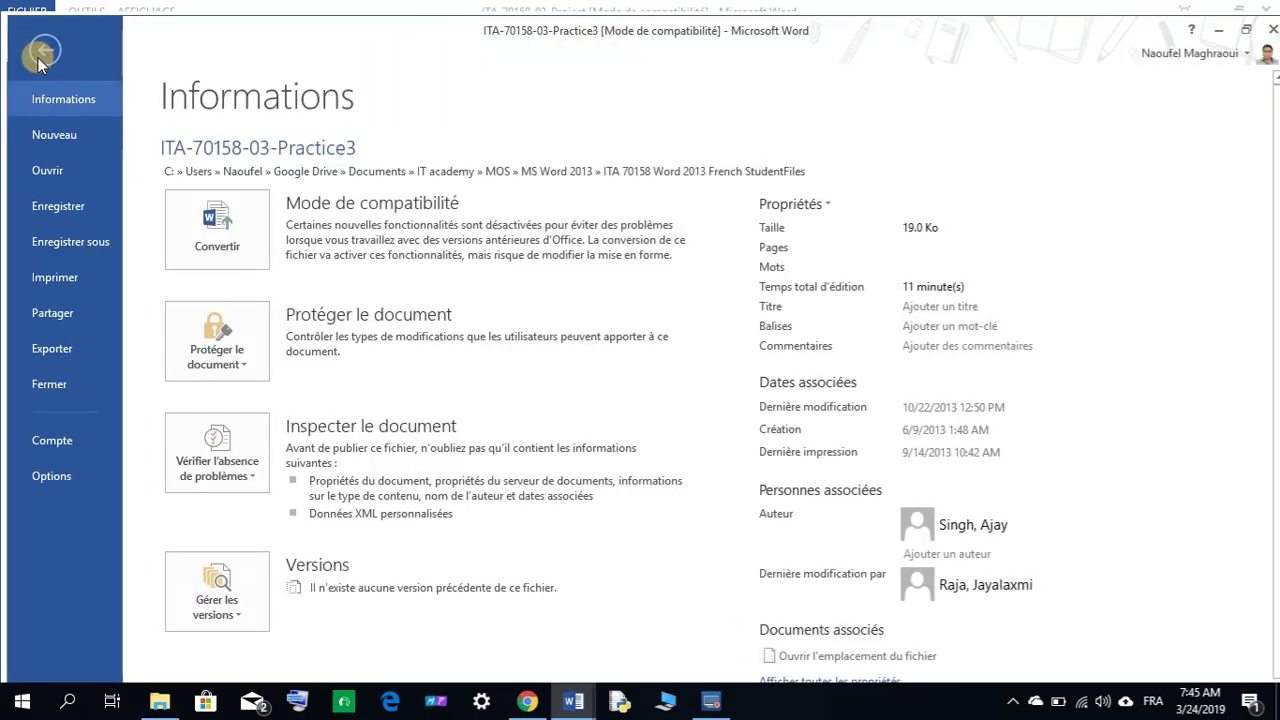
click(76, 249)
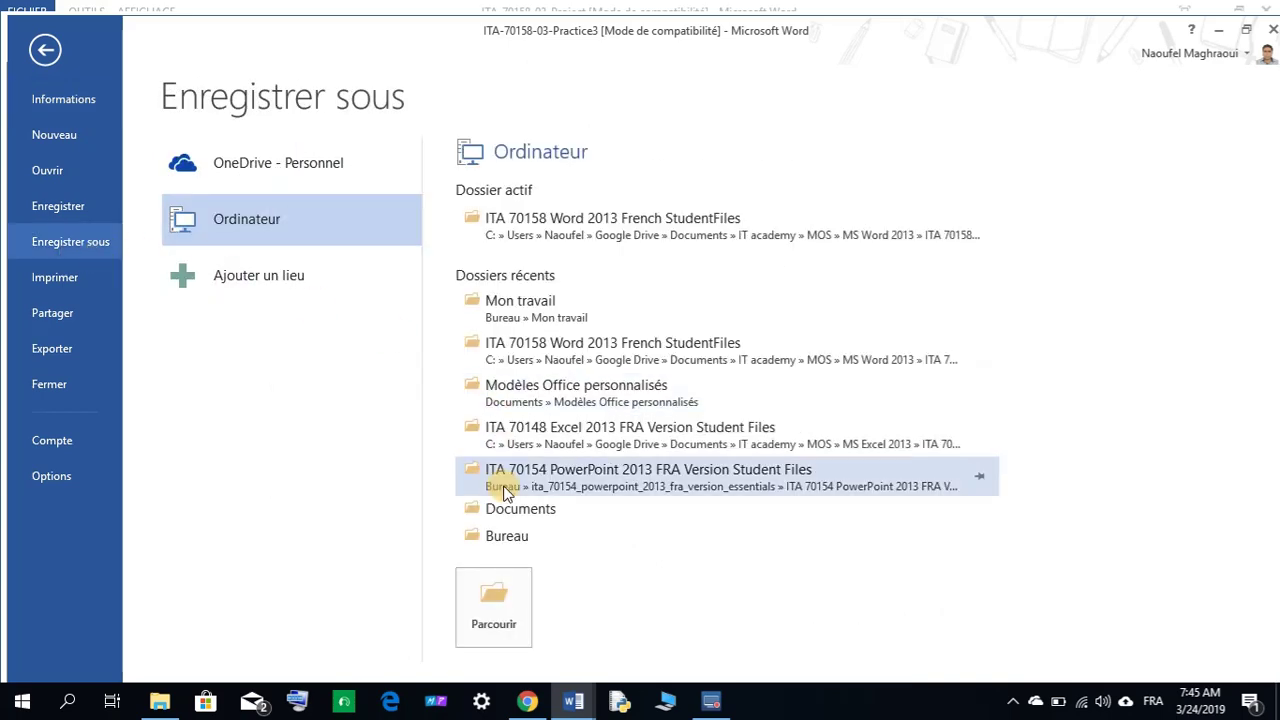
click(528, 314)
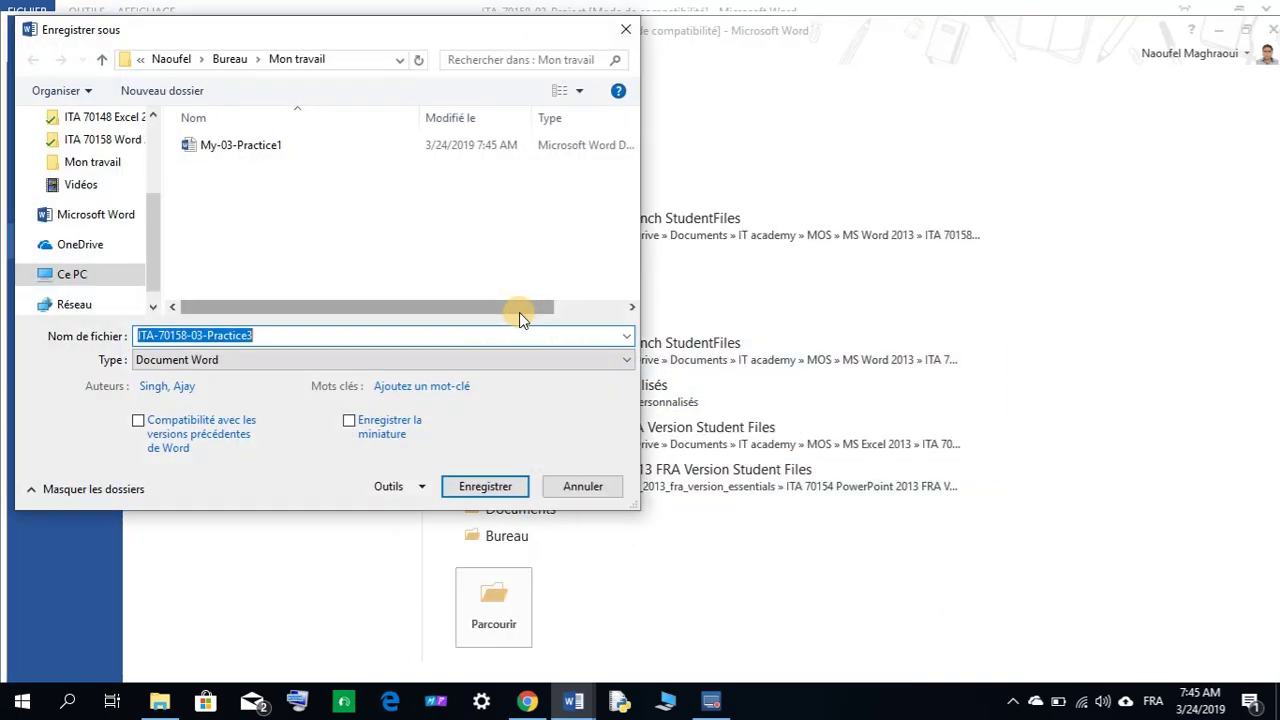
right_click(226, 335)
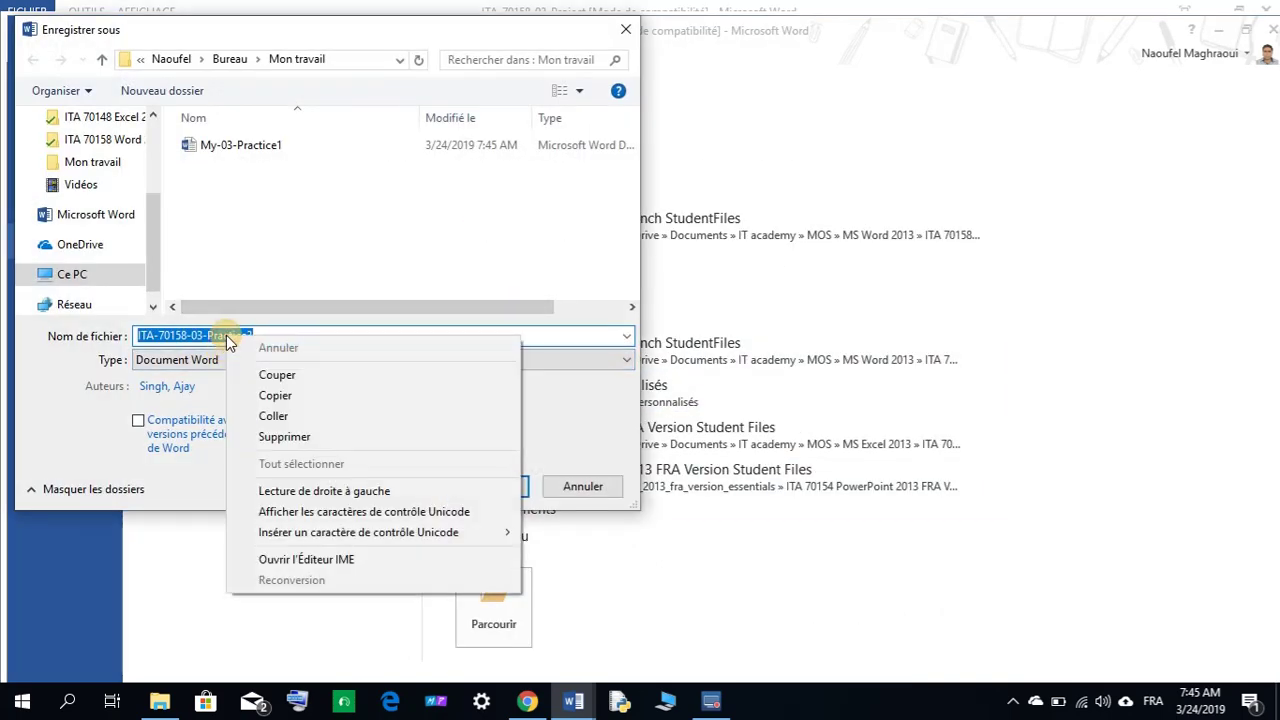
click(279, 413)
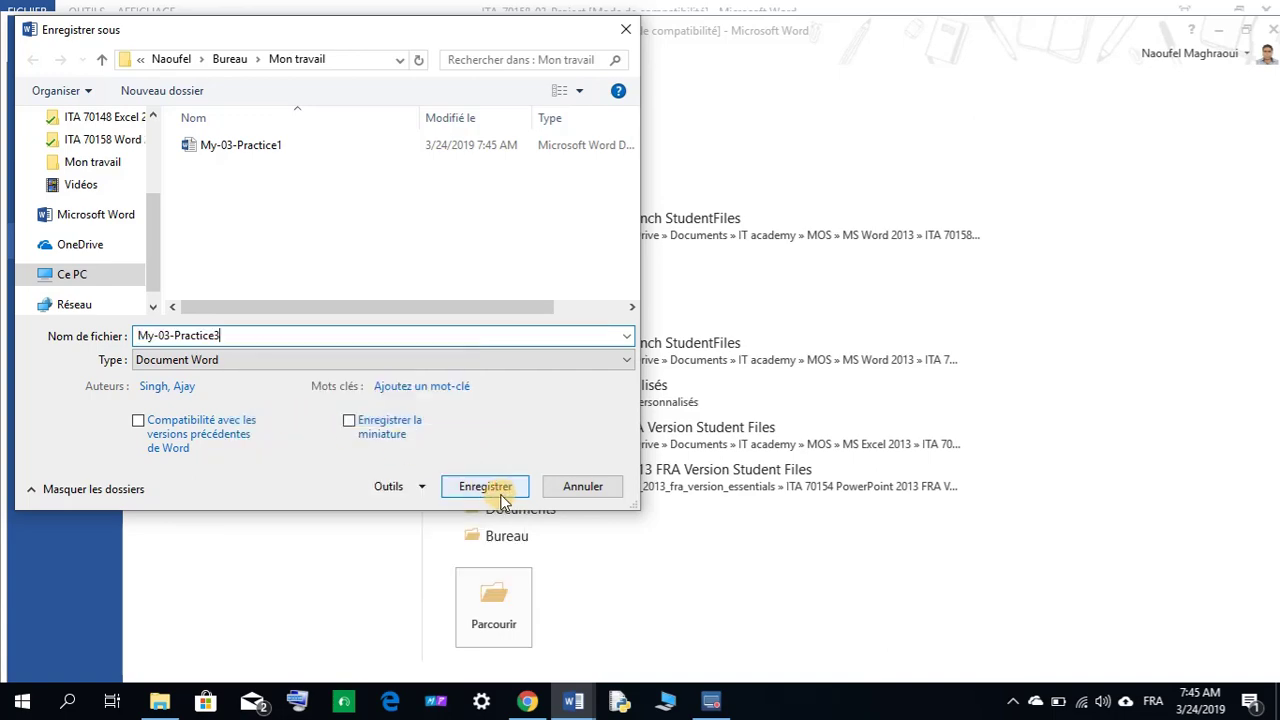
click(485, 487)
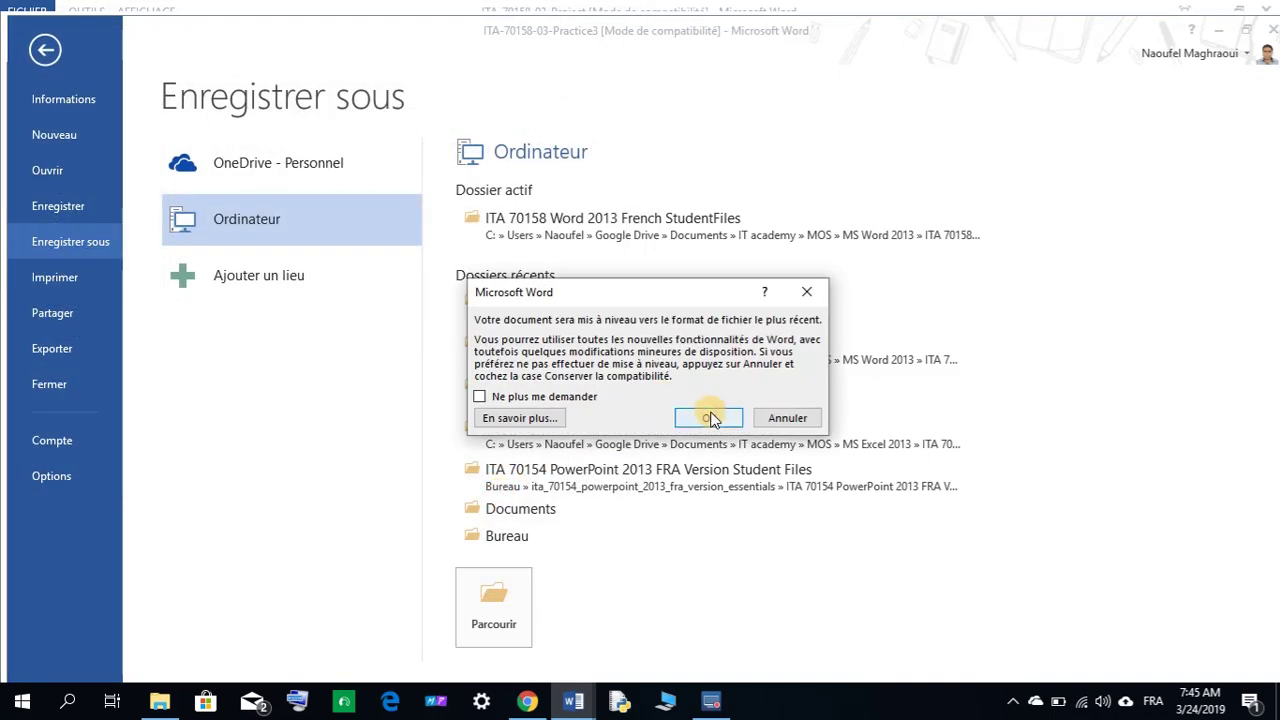
click(710, 418)
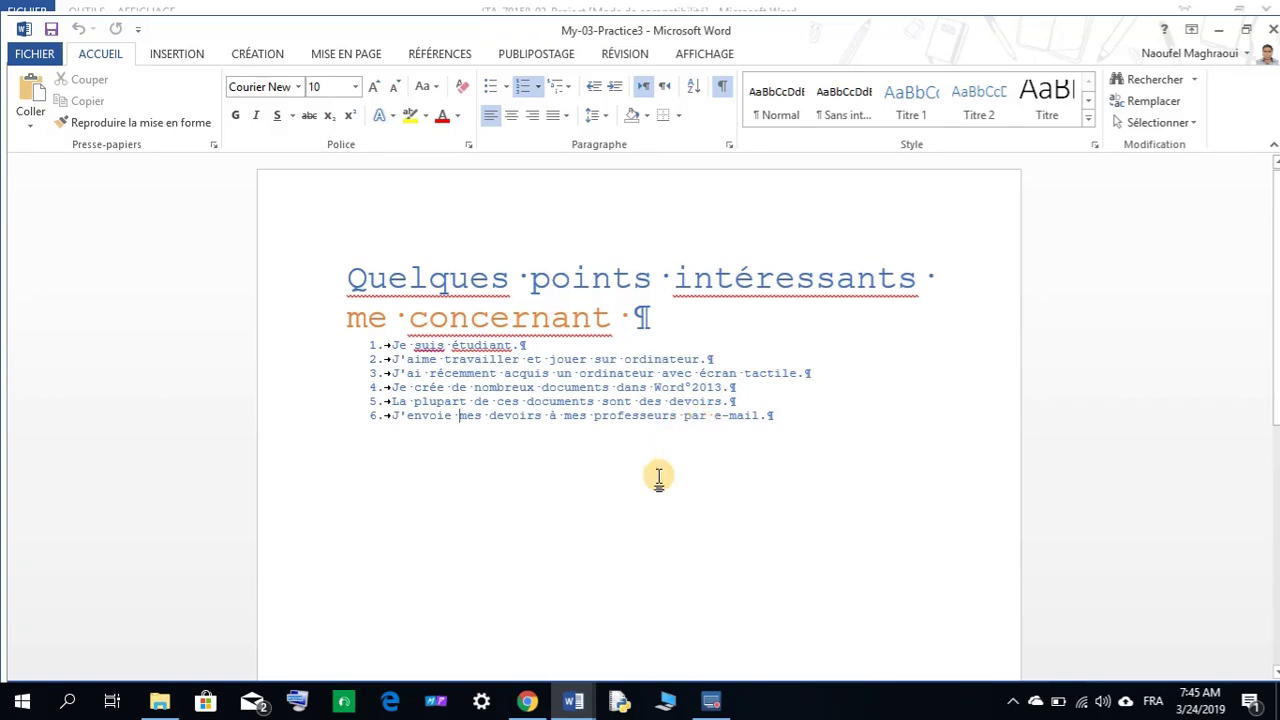
click(1272, 29)
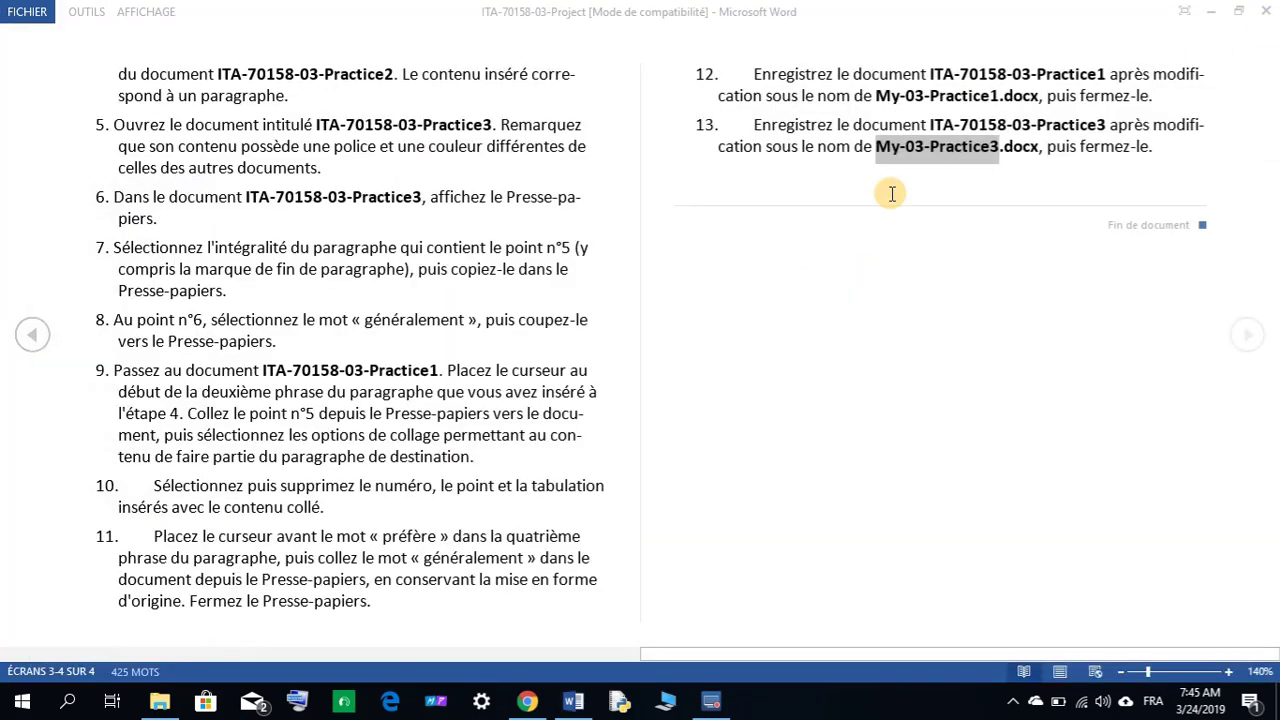